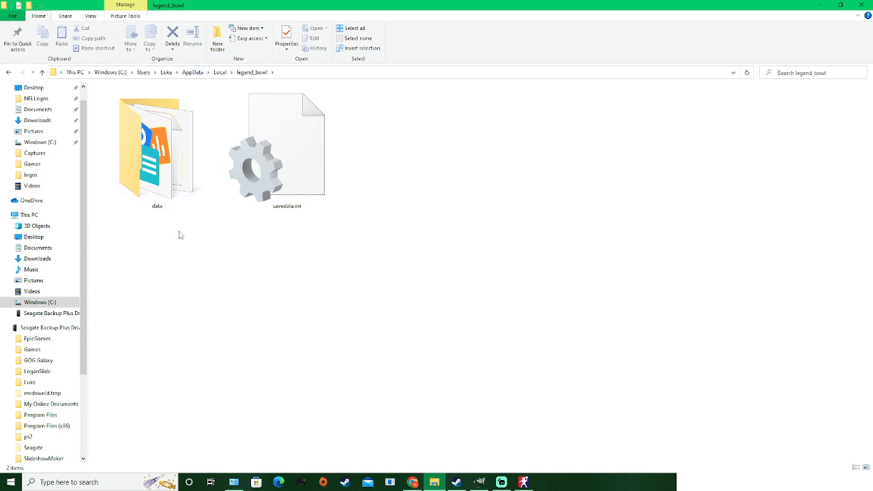
Step: Create a folder named "logos" inside the custom subfolder of legend_bowl's data folder
mouse_move(158, 205)
double_click(167, 154)
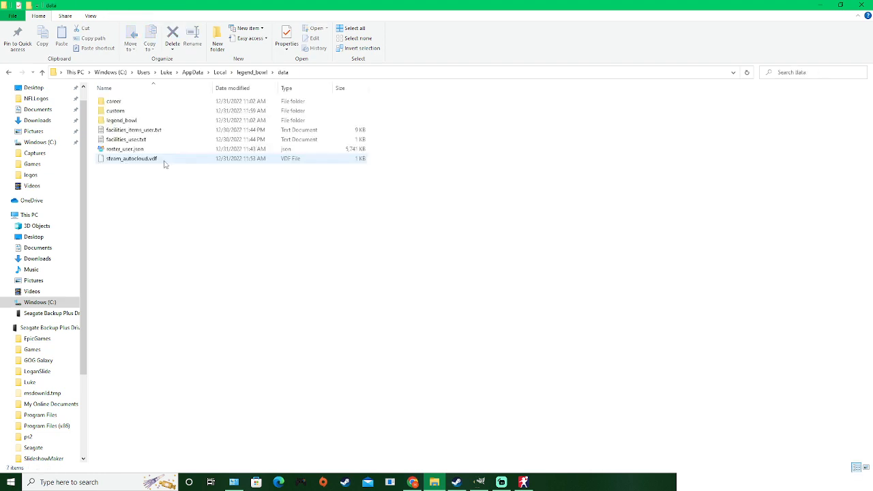
double_click(113, 111)
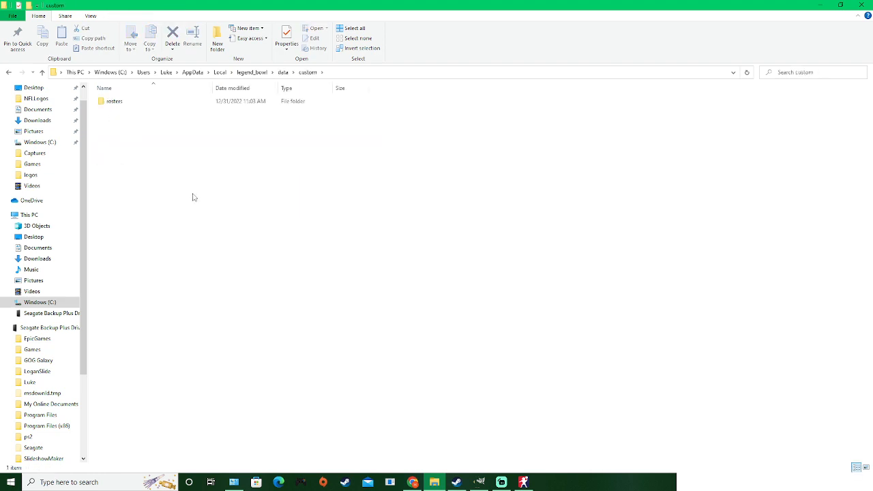
right_click(134, 158)
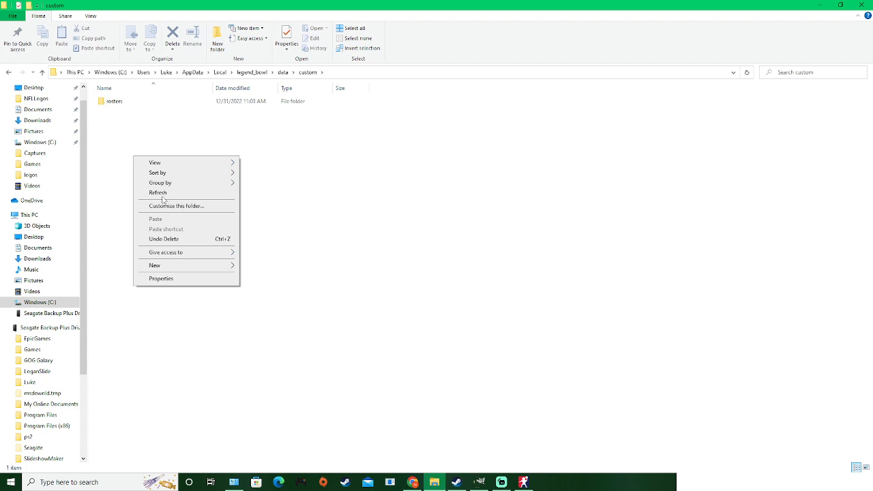
mouse_move(168, 266)
click(280, 268)
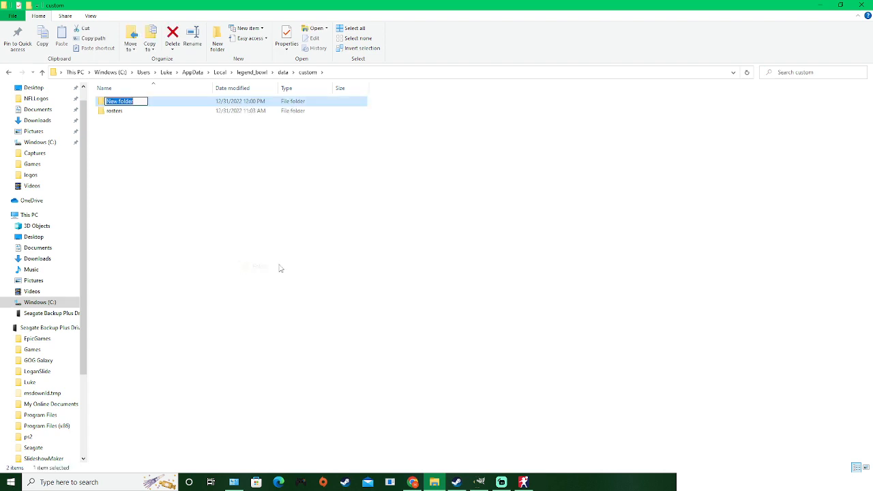
text(logos)
key(Return)
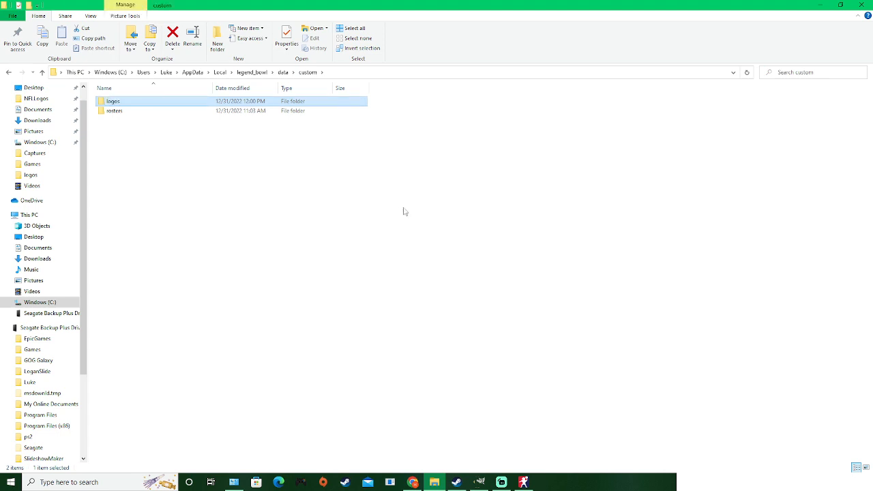
Step: Create a folder named "fields" inside the logos folder and open it
double_click(118, 106)
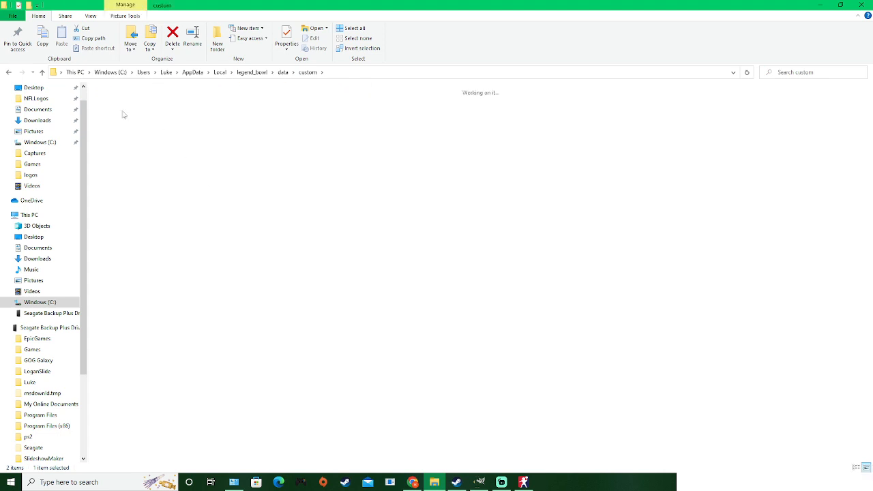
click(225, 50)
text(fields)
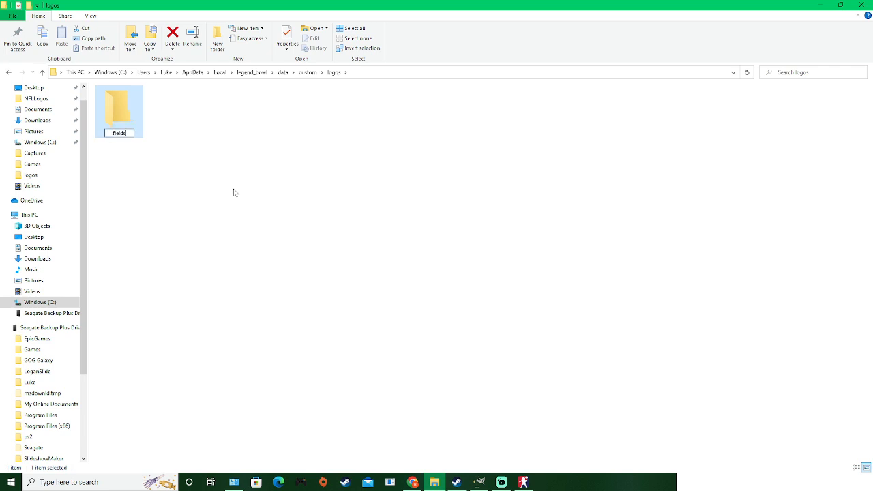
key(Return)
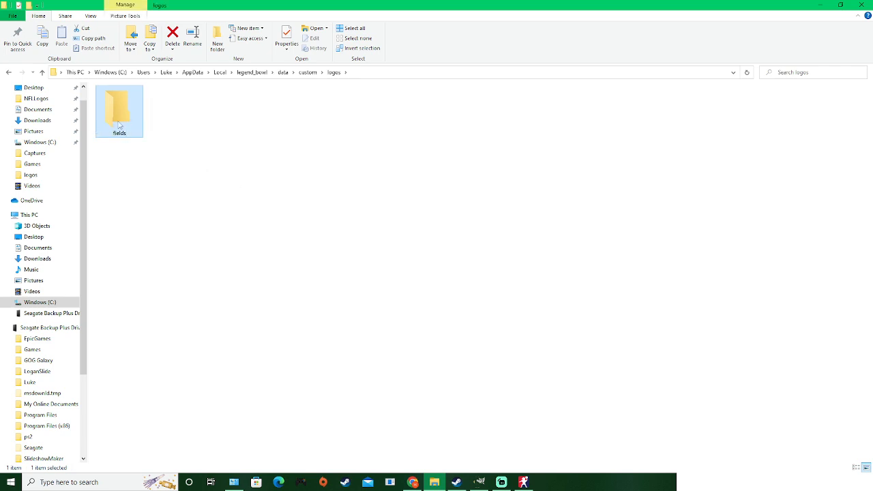
double_click(123, 113)
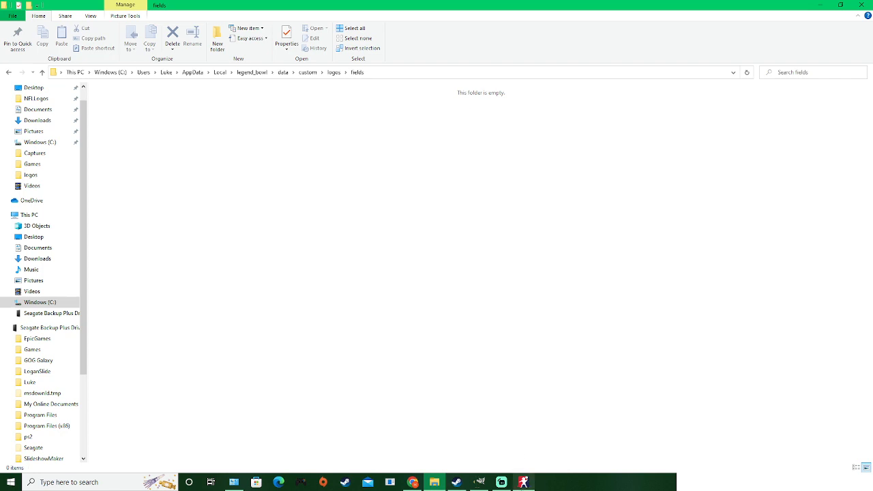
Step: Switch to the Legend Bowl game, leave the Practice screen and open Teams from the main menu
click(524, 482)
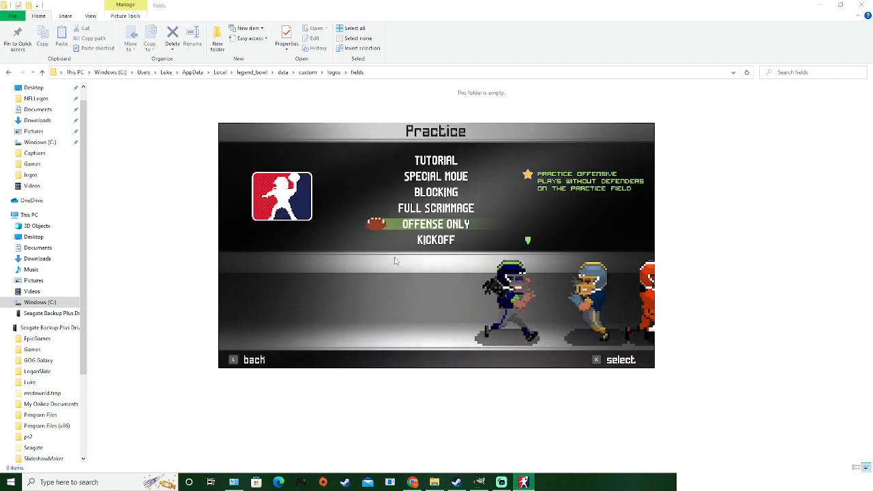
key(l)
key(Up)
key(Up)
key(Down)
key(Down)
key(Down)
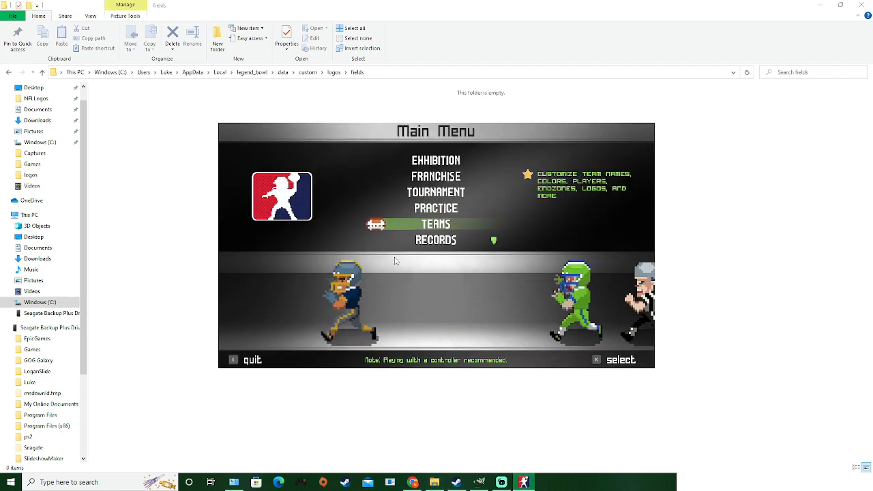
key(Up)
key(Down)
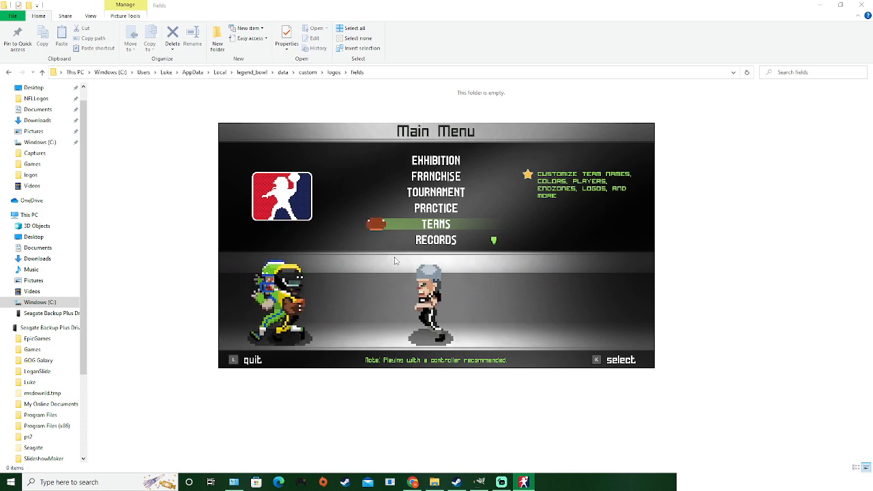
key(k)
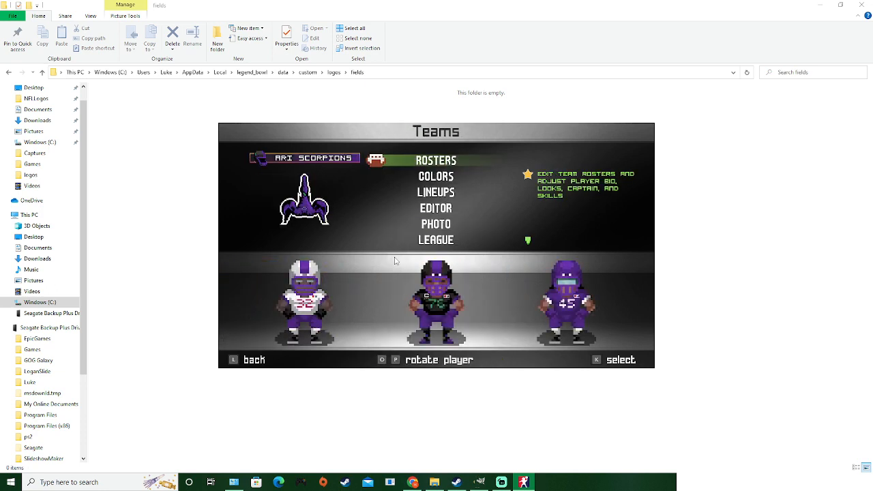
Step: Open the team editor for the ARI Scorpions
key(Left)
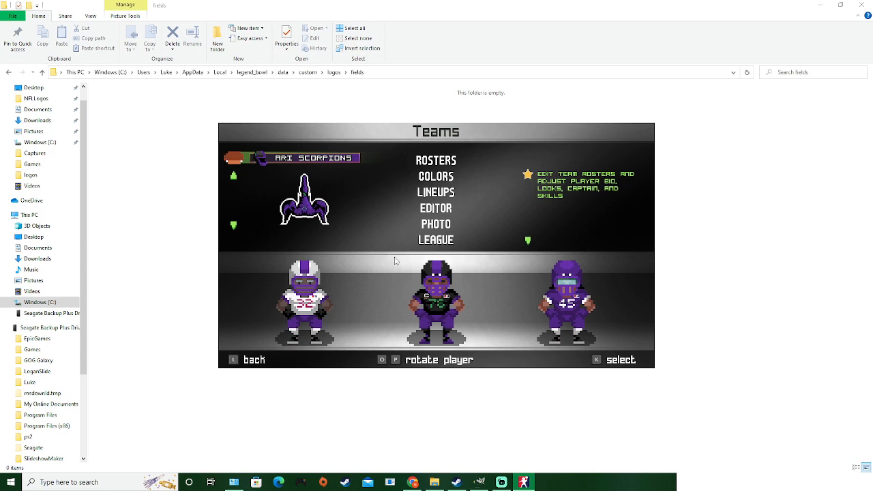
key(d)
key(a)
key(s)
key(w)
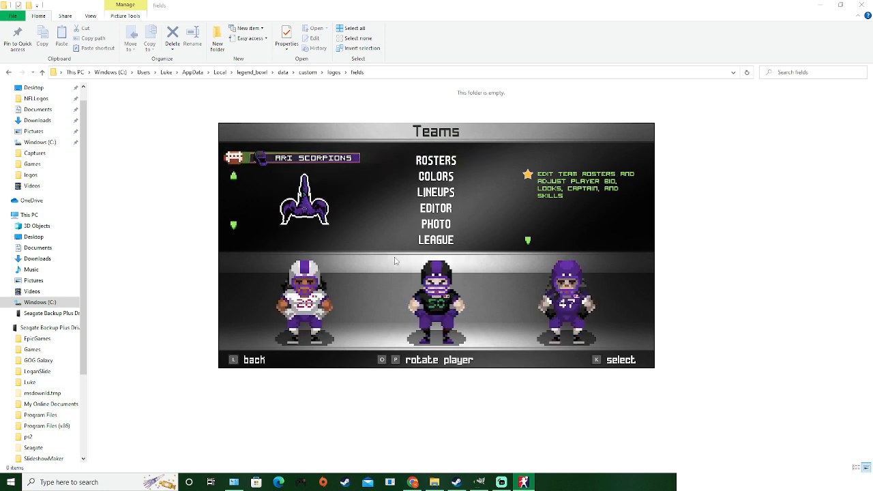
key(d)
key(s)
key(s)
key(s)
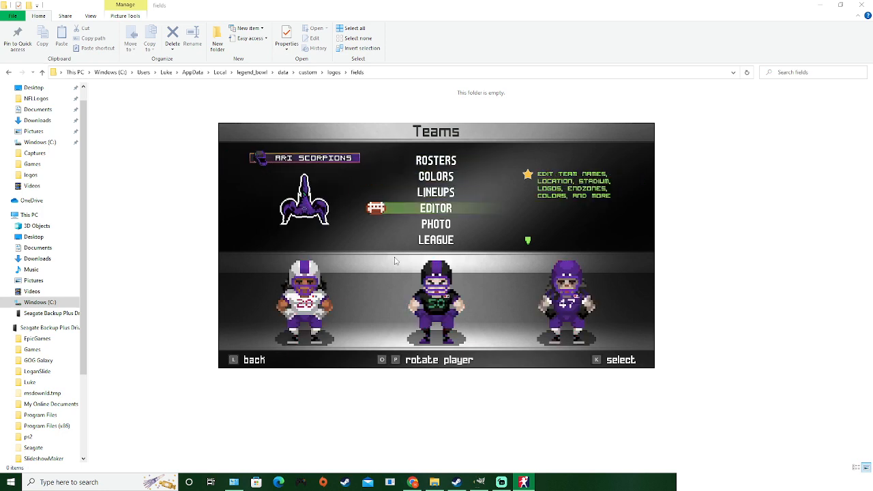
key(k)
Step: Find the Field Type setting among the Scorpions' stadium options and view its current choice
key(s)
key(s)
key(s)
key(s)
key(s)
key(s)
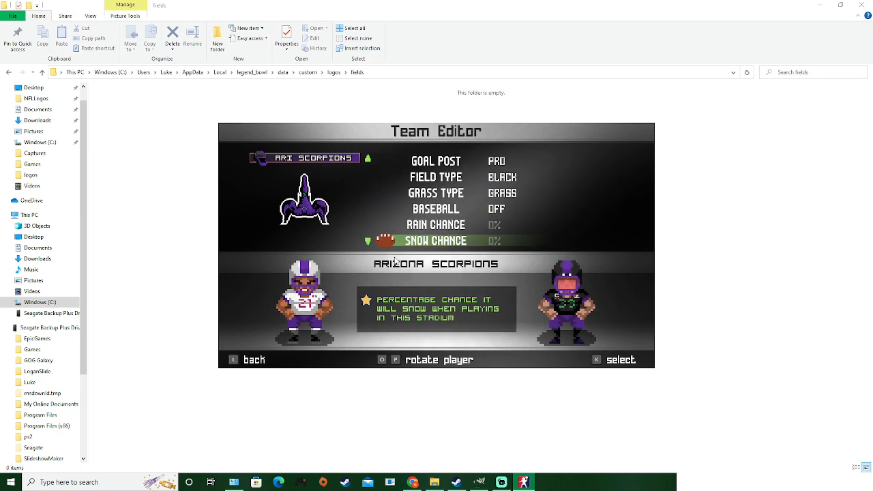
key(w)
key(w)
key(w)
key(w)
key(k)
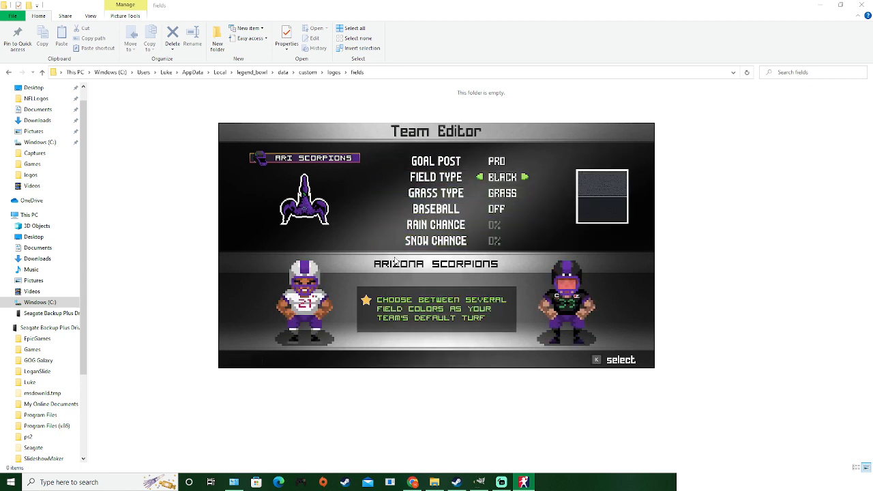
key(k)
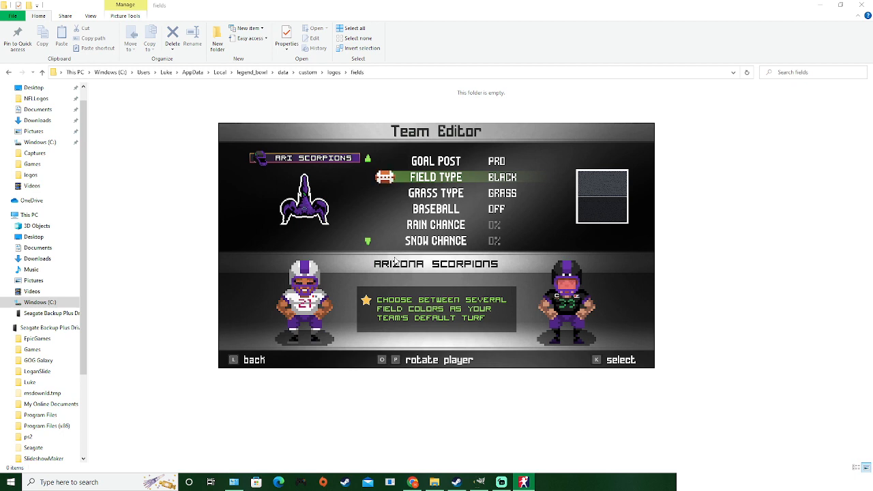
Step: Cycle through the available Field Type turf colors and return the setting to Black
key(k)
key(Right)
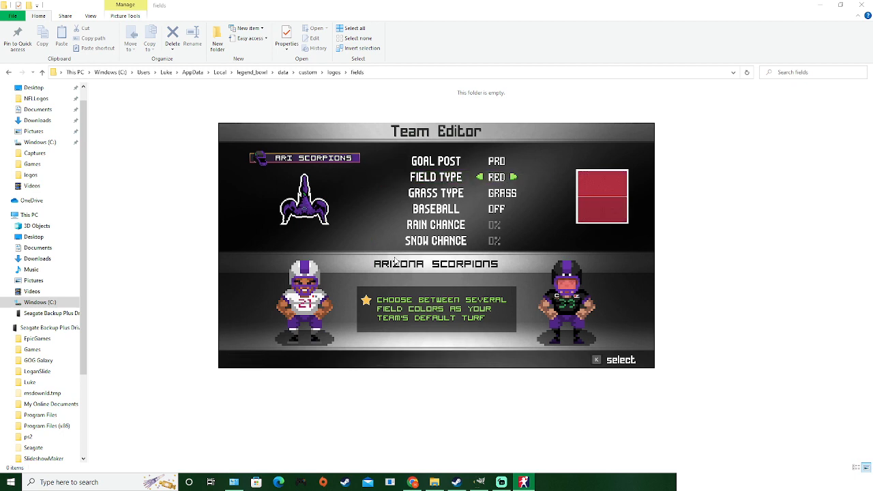
key(Right)
key(Right)
key(Right)
key(Right)
key(Right)
key(Right)
key(Right)
key(k)
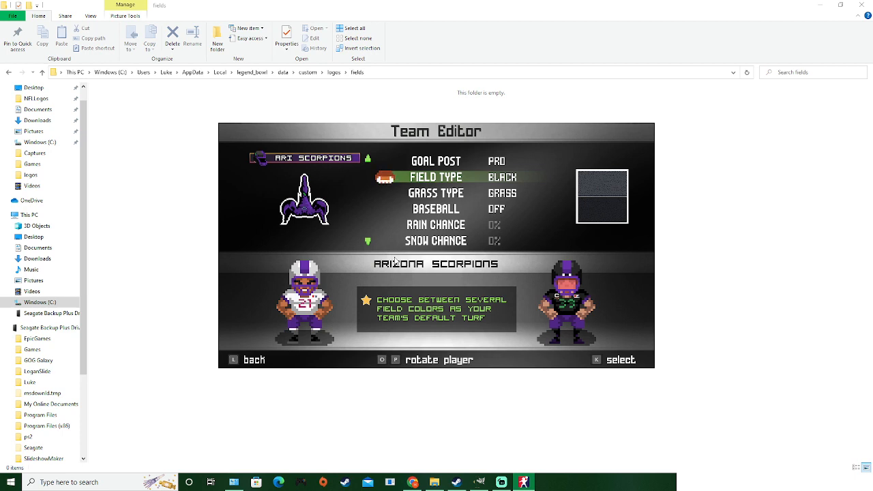
Step: Leave the Team Editor for the Teams menu, answering the Save to Roster prompt, and move the game window aside
key(Up)
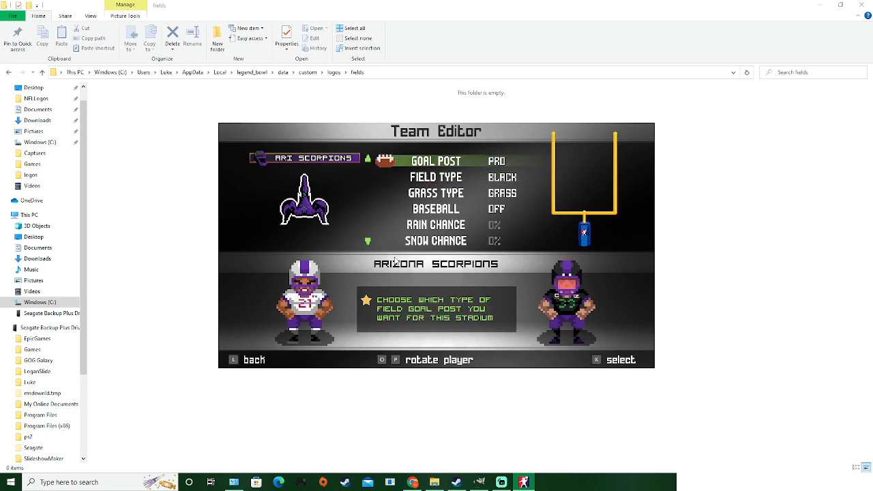
key(Up)
key(Up)
key(Up)
key(Up)
key(Up)
key(Up)
key(l)
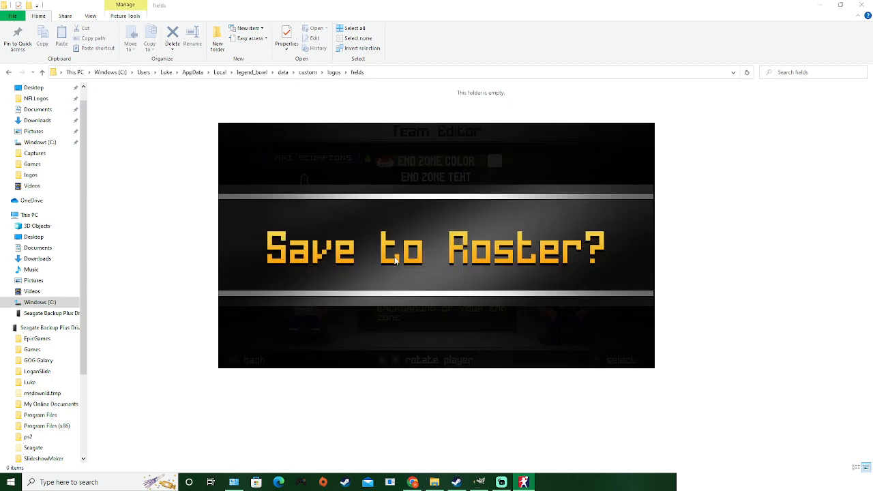
key(k)
key(Up)
key(Up)
key(Up)
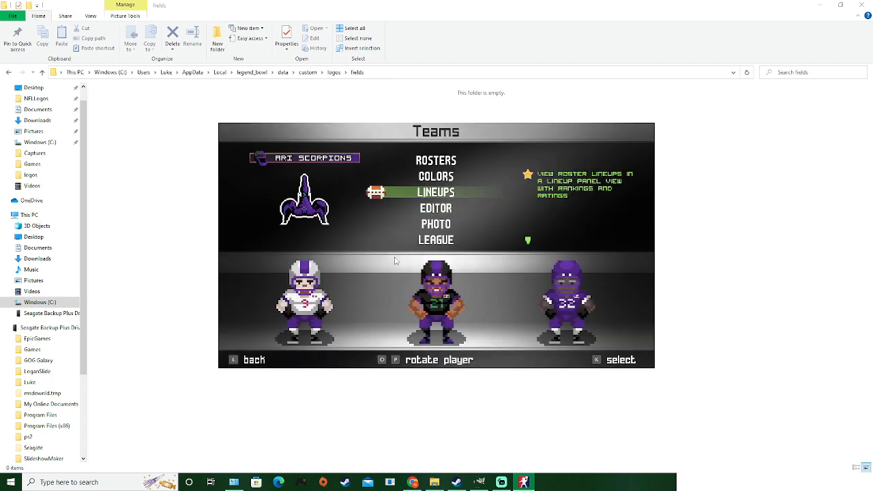
key(Down)
key(Down)
drag(429, 138, 280, 46)
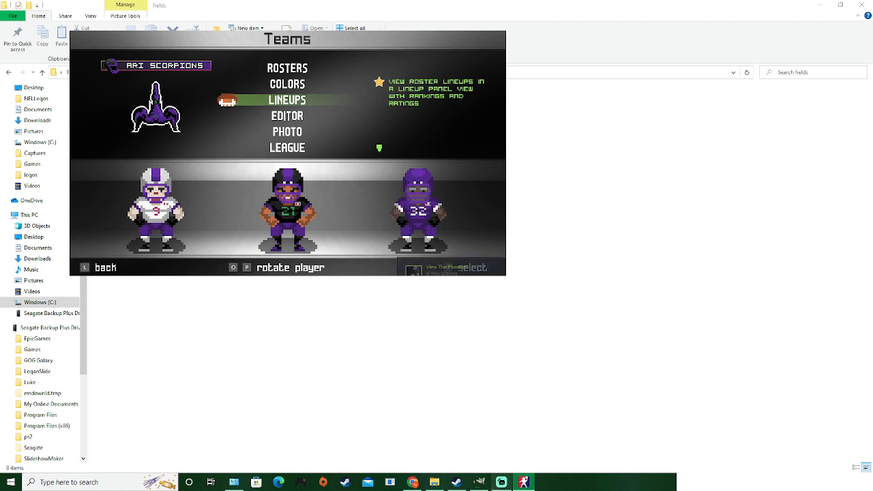
Step: Switch to GIMP and examine the yard lines, numbers, arrows and hash marks in ultra_template.png
click(481, 482)
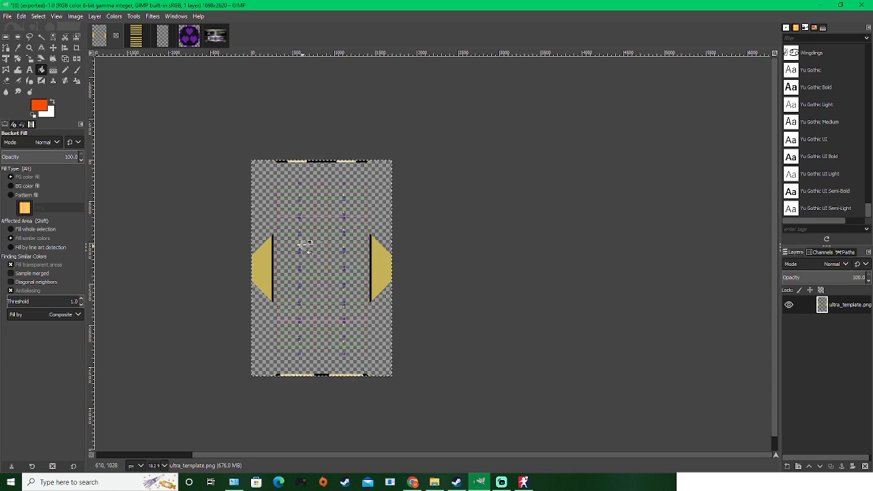
scroll(300, 247, up, 3)
scroll(241, 247, up, 2)
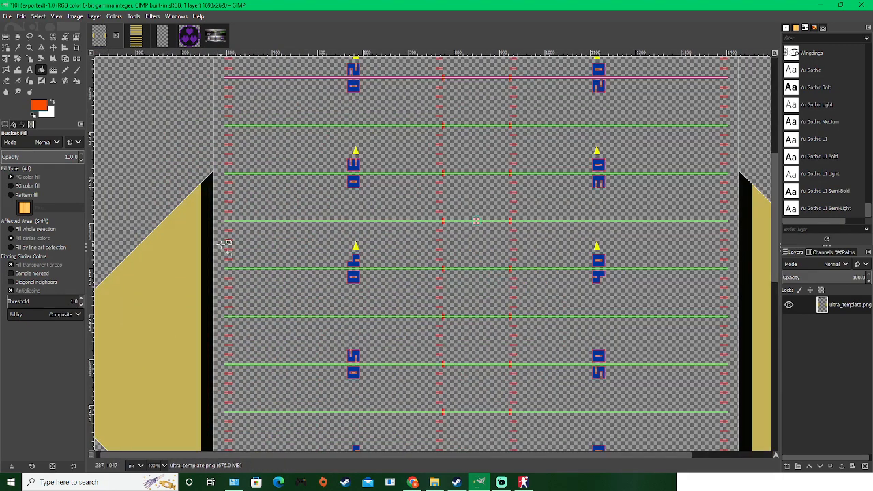
scroll(280, 240, down, 2)
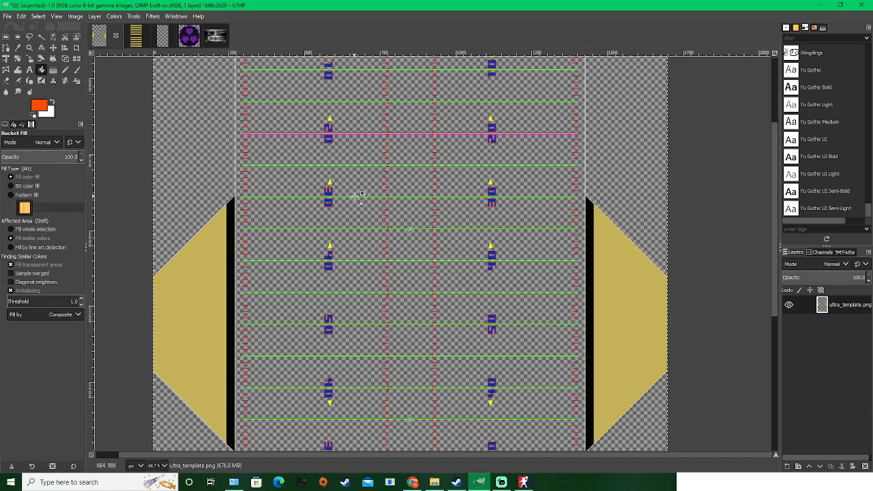
scroll(329, 140, up, 1)
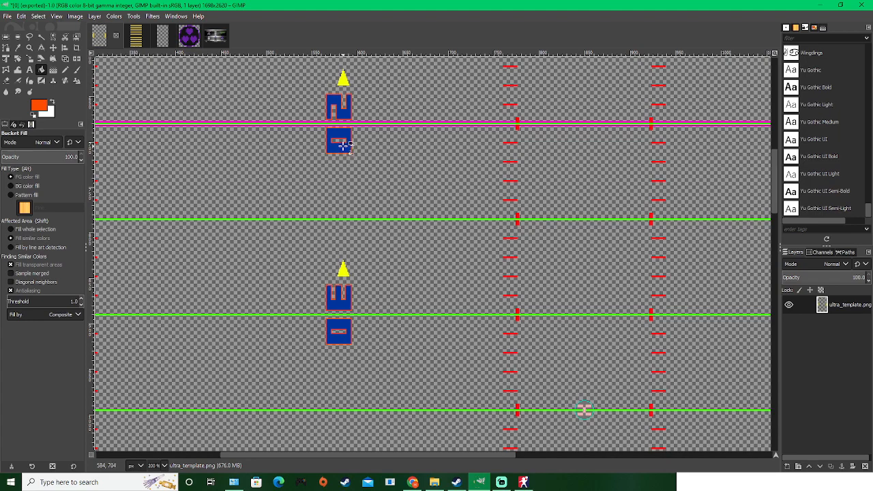
scroll(344, 143, up, 1)
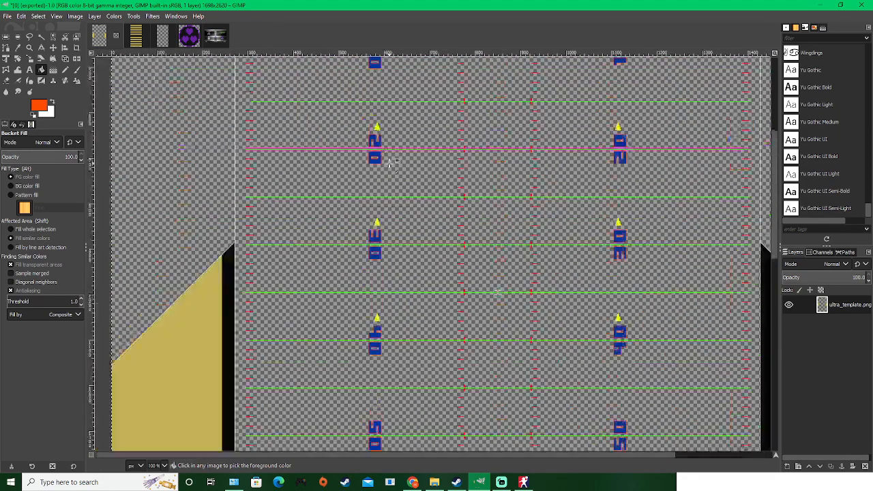
scroll(393, 162, down, 1)
scroll(358, 238, up, 4)
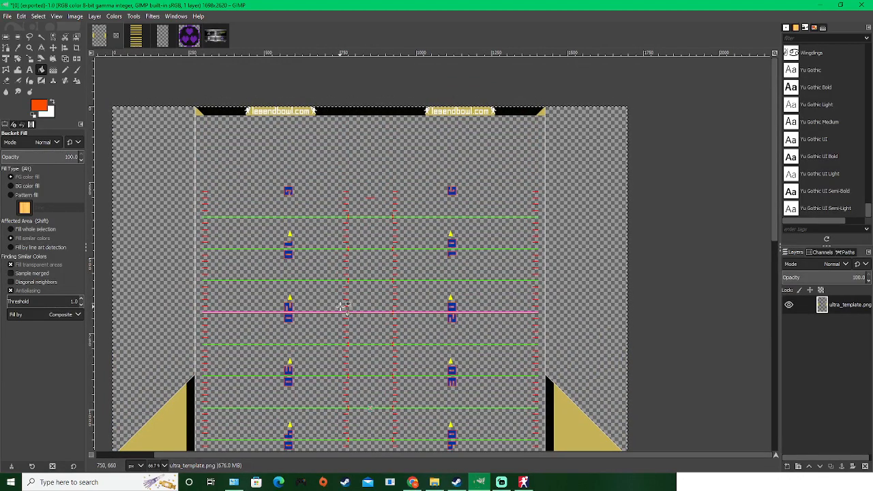
scroll(341, 303, down, 2)
scroll(341, 271, down, 2)
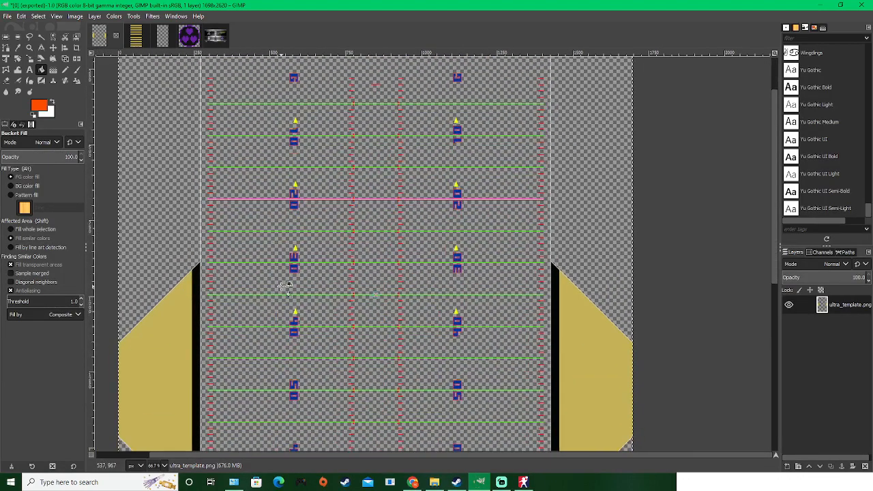
scroll(235, 283, down, 1)
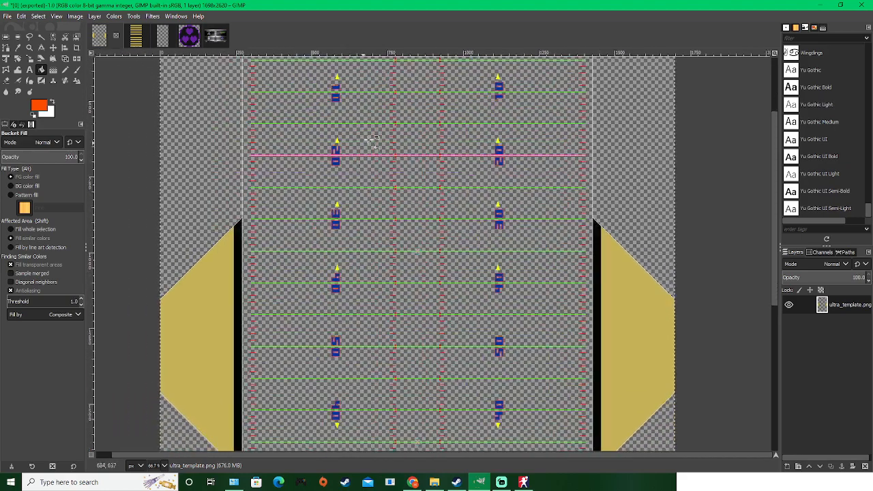
ctrl+scroll(334, 183, up, 4)
ctrl+scroll(334, 183, down, 3)
ctrl+scroll(334, 182, down, 1)
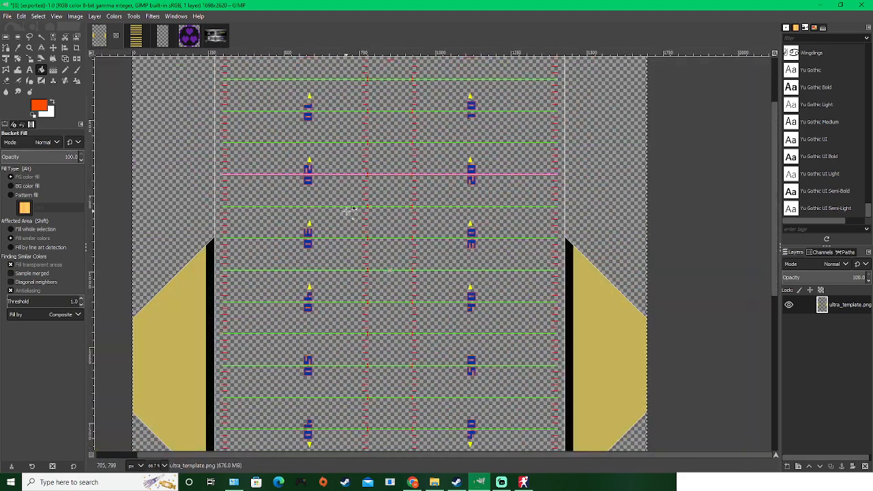
ctrl+scroll(308, 220, up, 7)
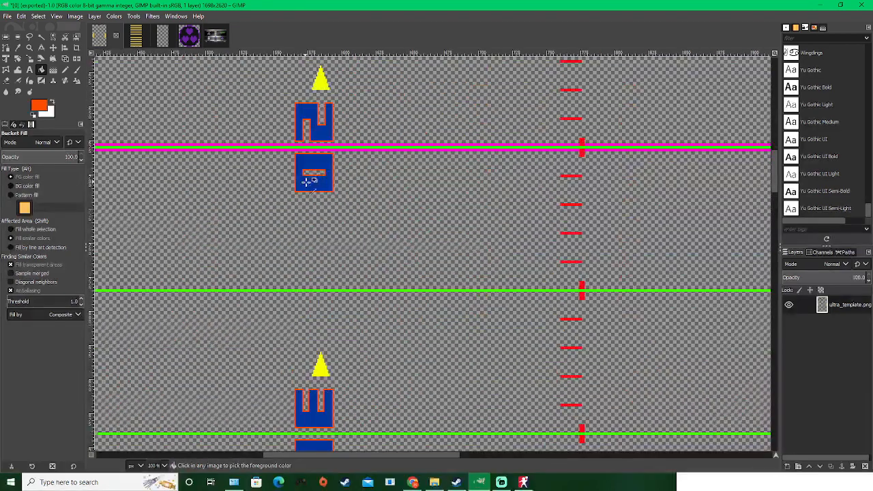
Step: Examine the full field template, including the side panels and the banners at both ends
ctrl+scroll(318, 181, down, 8)
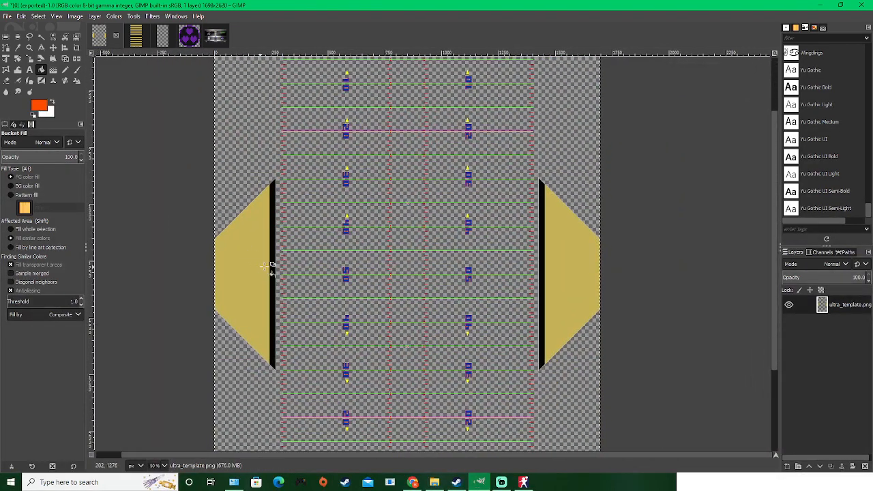
scroll(413, 203, up, 3)
scroll(412, 202, right, 1)
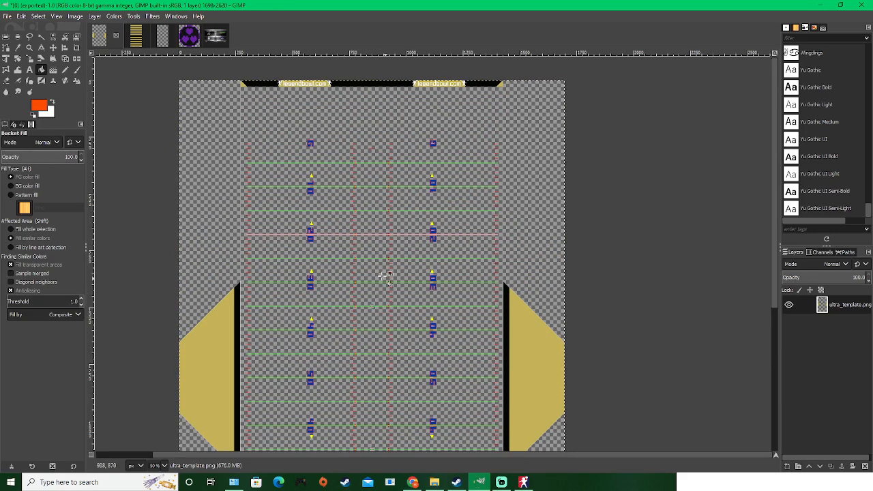
ctrl+scroll(344, 258, down, 2)
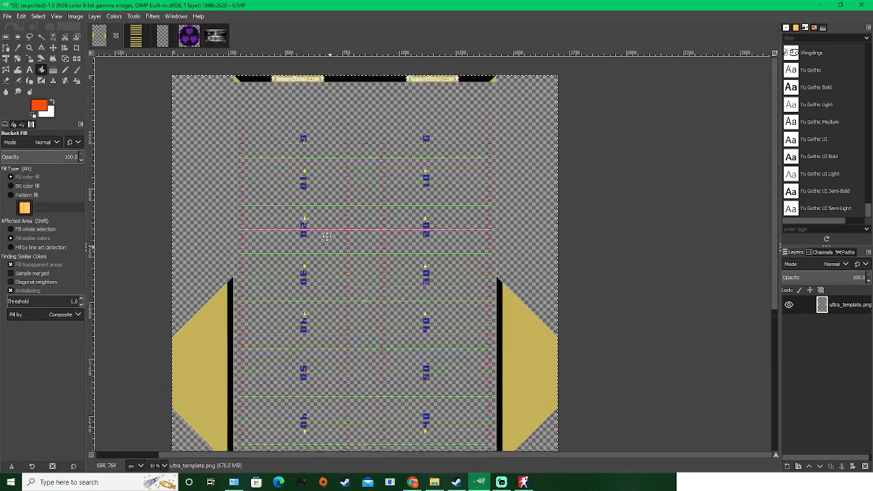
scroll(361, 244, down, 1)
ctrl+scroll(332, 279, down, 1)
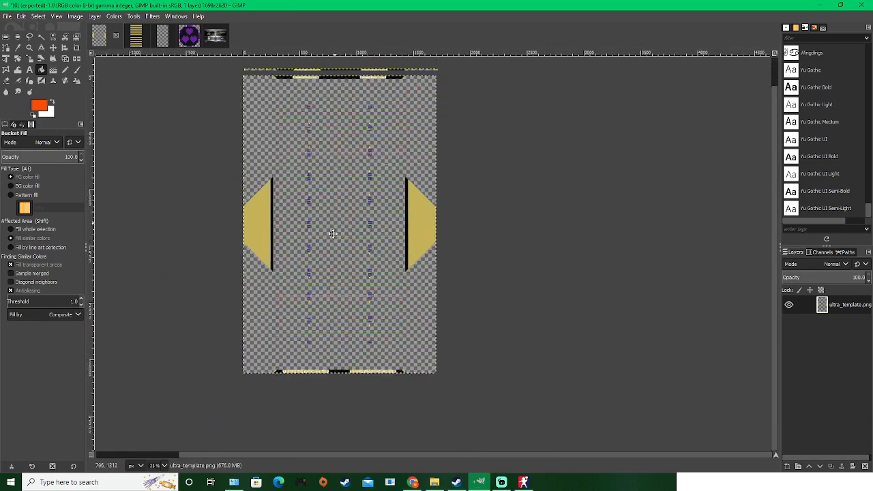
scroll(331, 278, up, 1)
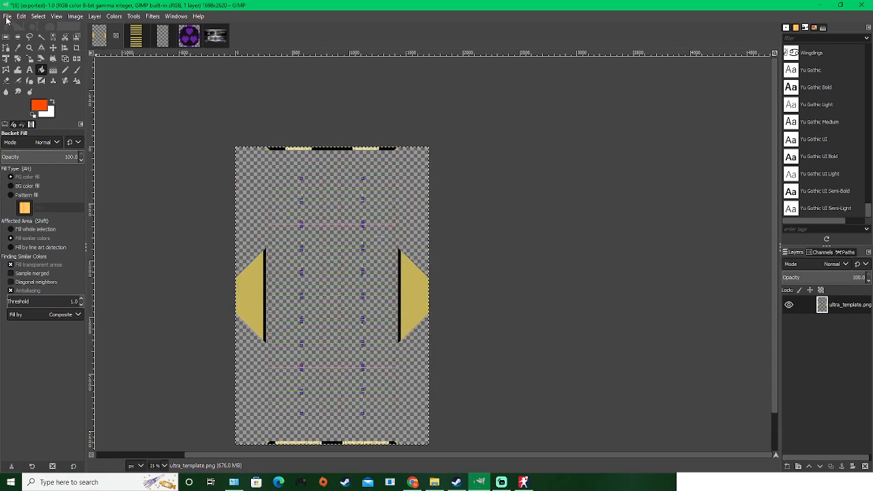
Step: Export the field image as 0.png to the legend_bowl/data/custom/logos/fields folder
click(7, 16)
click(7, 15)
click(21, 16)
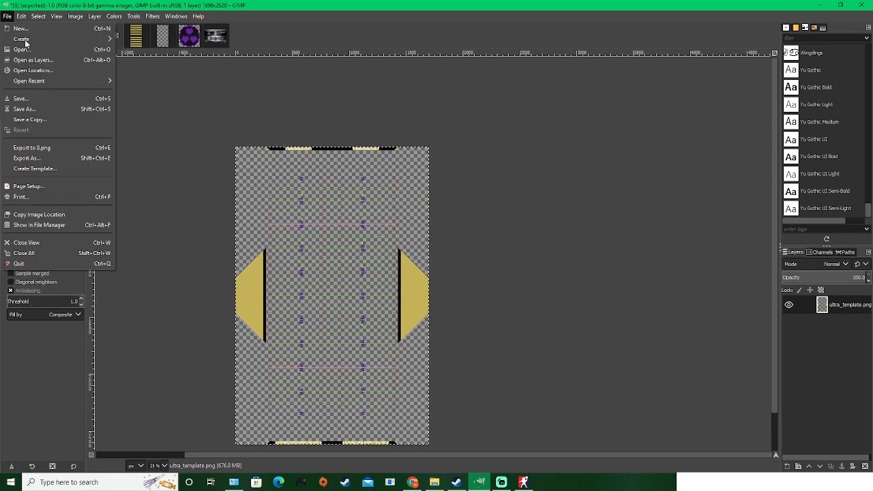
click(38, 161)
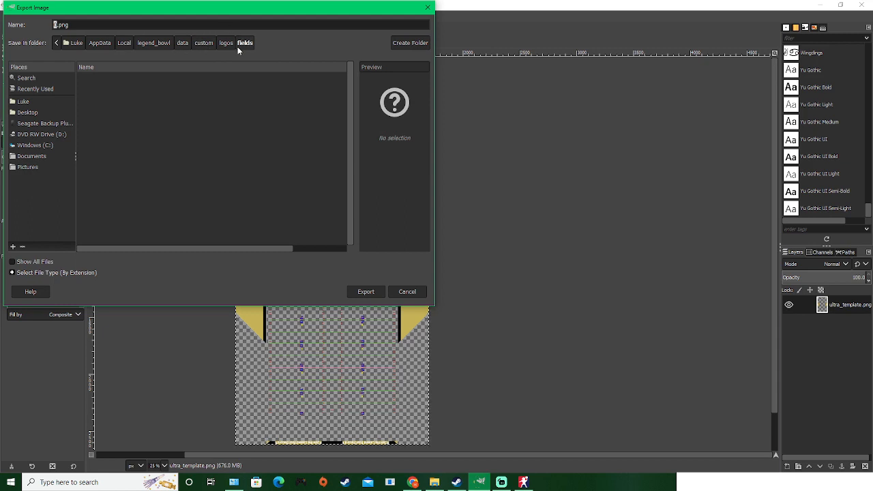
click(153, 46)
click(182, 45)
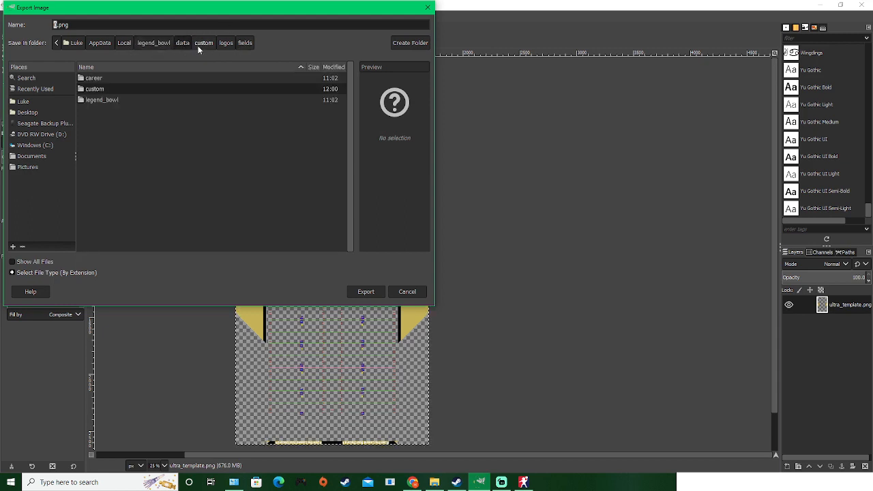
click(204, 43)
click(225, 43)
click(245, 45)
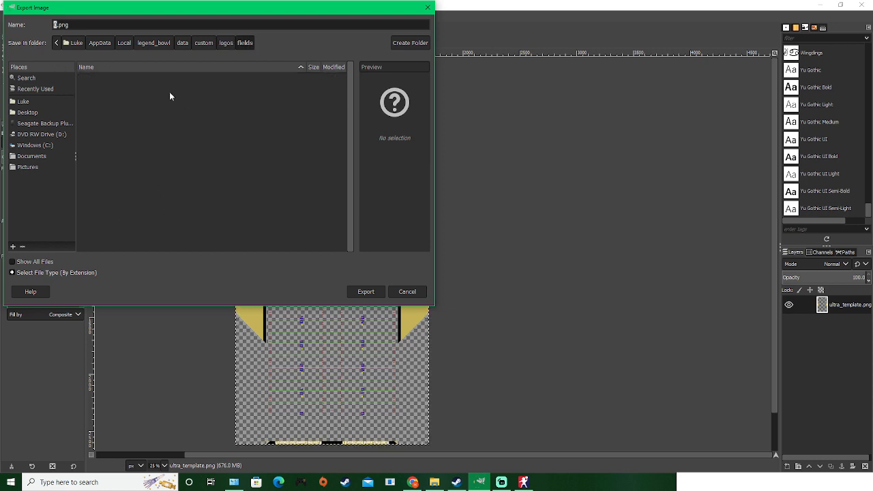
click(366, 292)
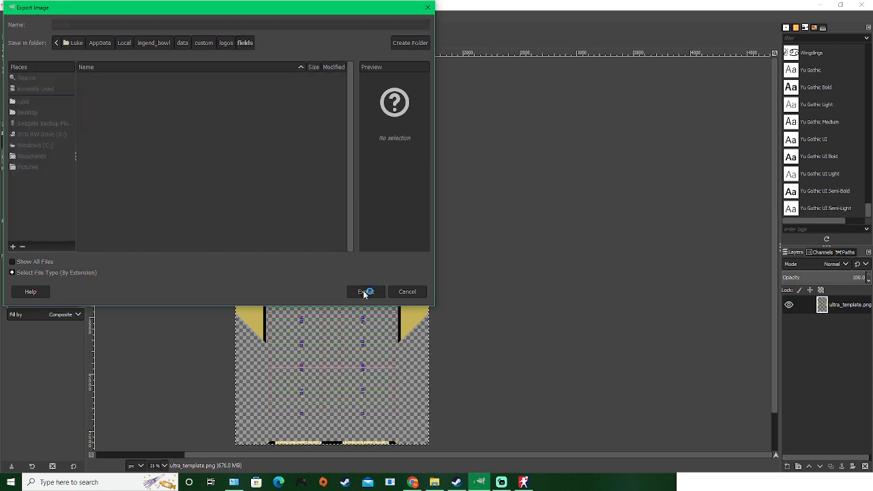
click(444, 348)
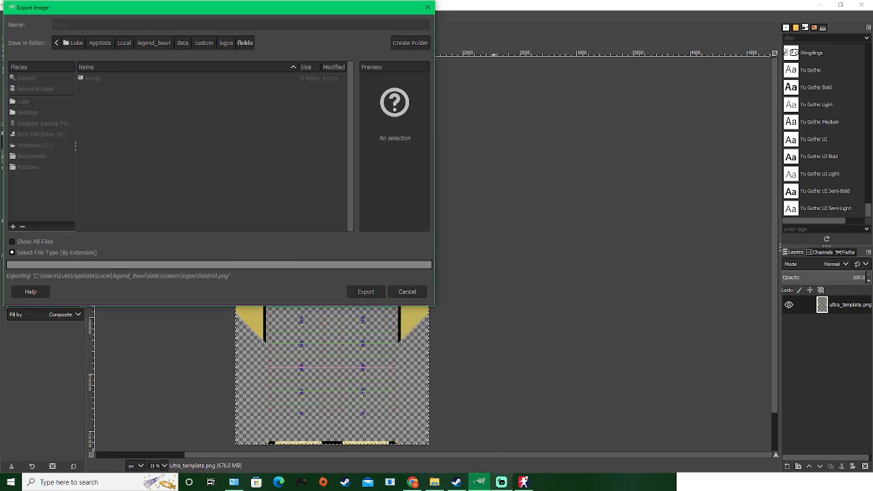
Step: Switch to Legend Bowl, leave the Teams menu and start an Offense Only practice
click(523, 482)
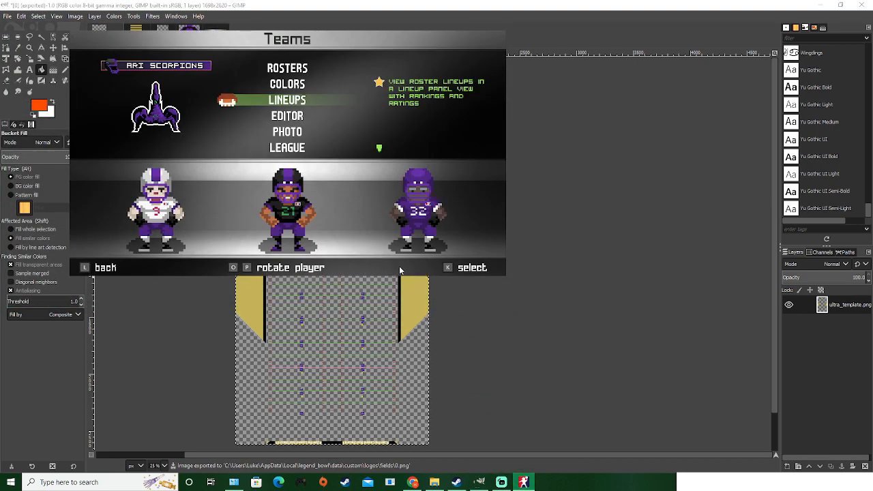
key(l)
key(Up)
key(k)
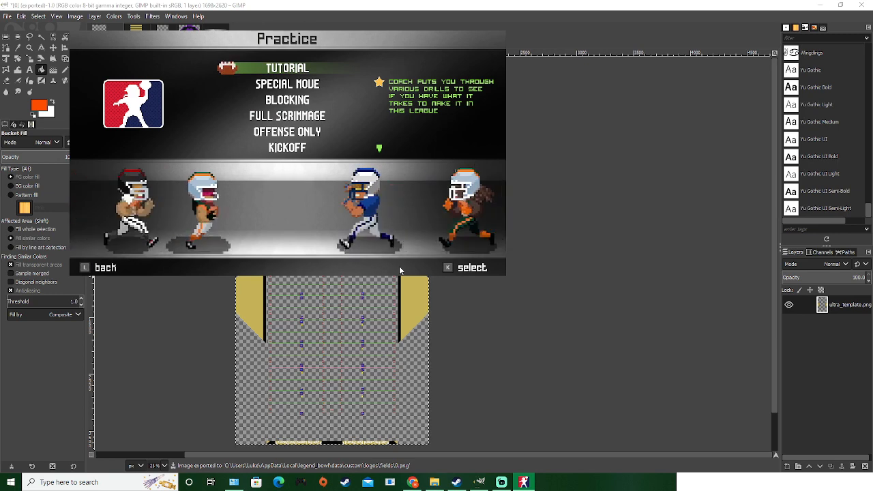
key(Down)
key(Down)
key(Down)
key(Down)
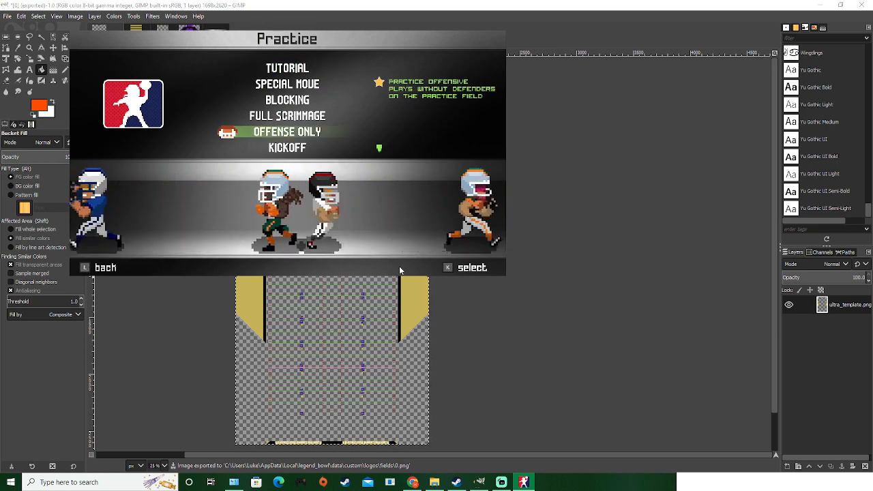
key(k)
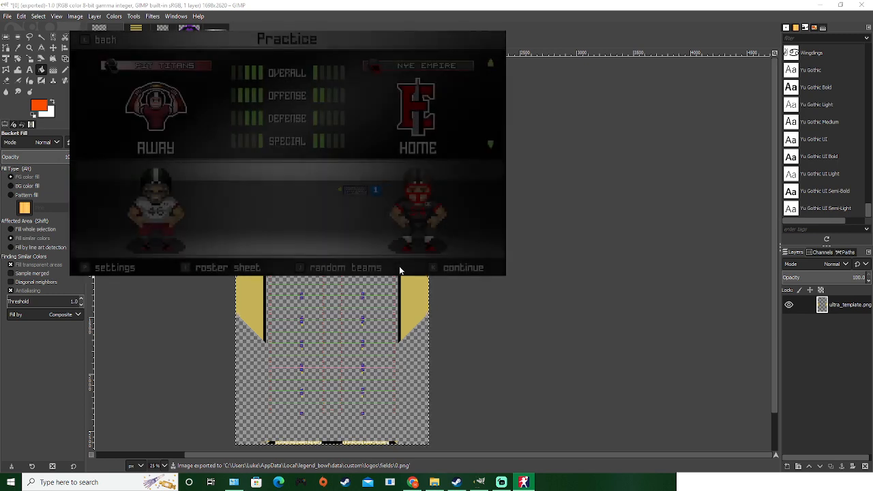
Step: Choose the ARI Scorpions as the home team against the PIT Titans and continue into the practice
key(Down)
key(Down)
key(Down)
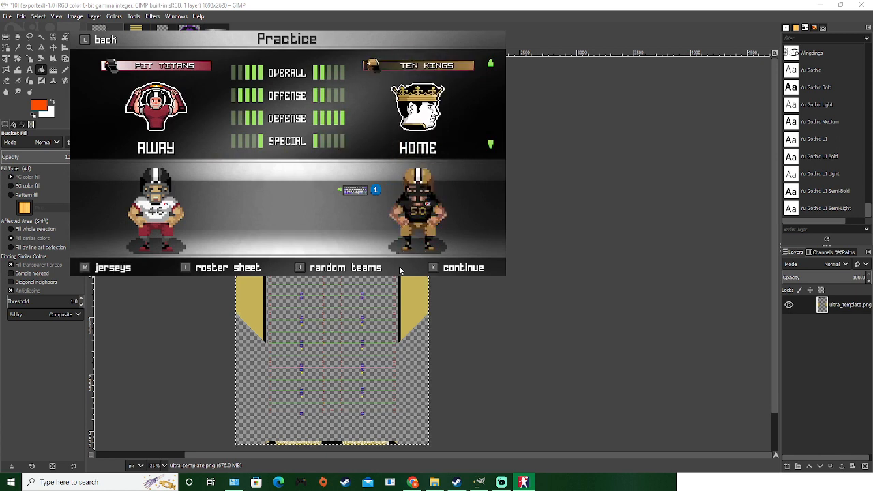
key(Down)
key(Down)
key(k)
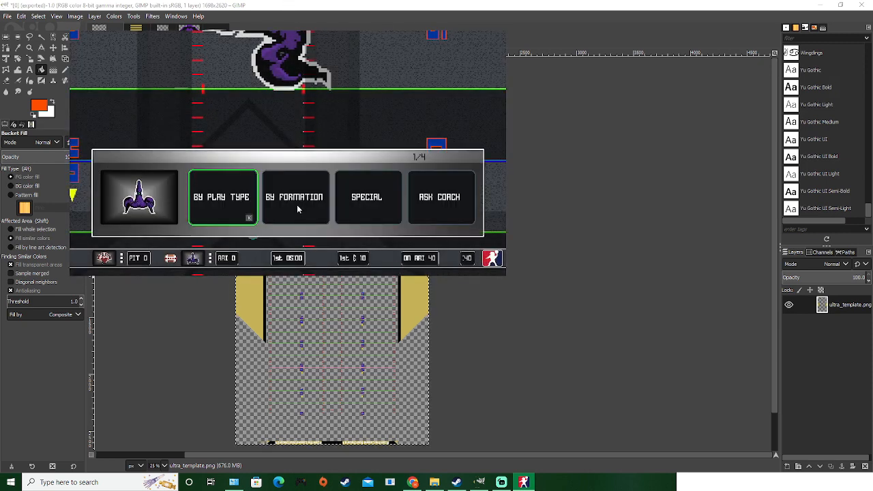
Step: Run a play from the Single Wing formation and open its replay to inspect the custom field
click(308, 180)
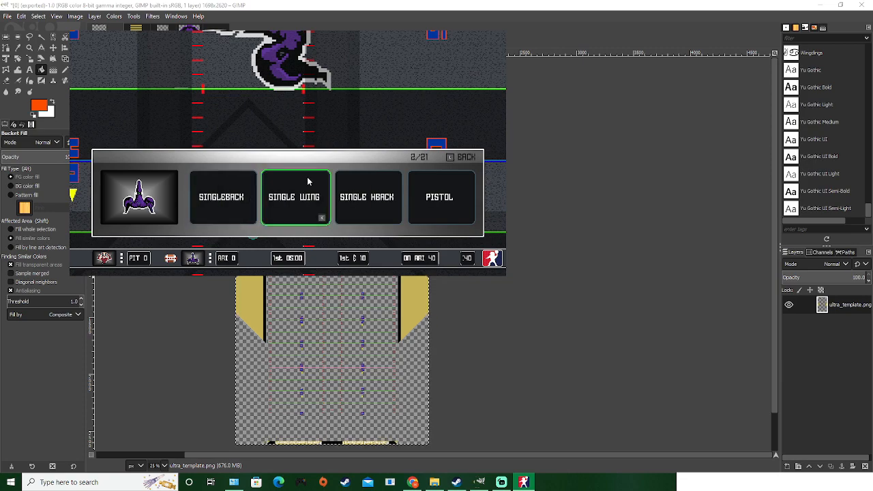
click(308, 181)
click(308, 181)
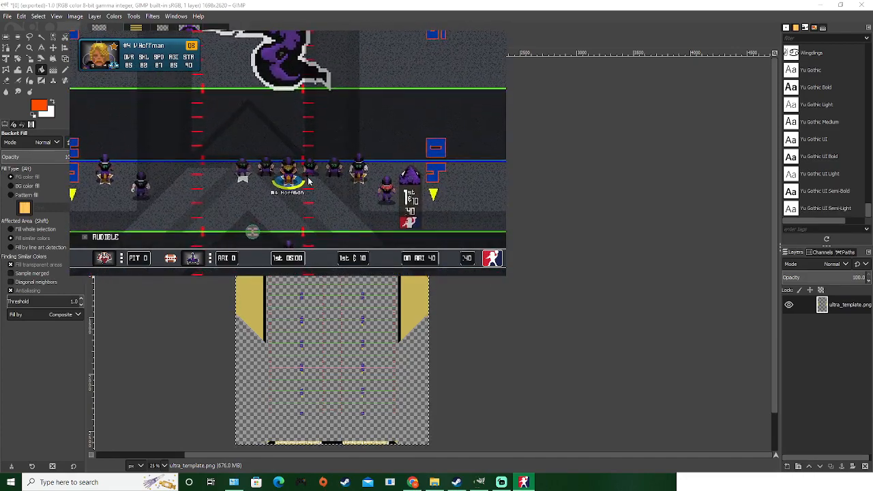
key(space)
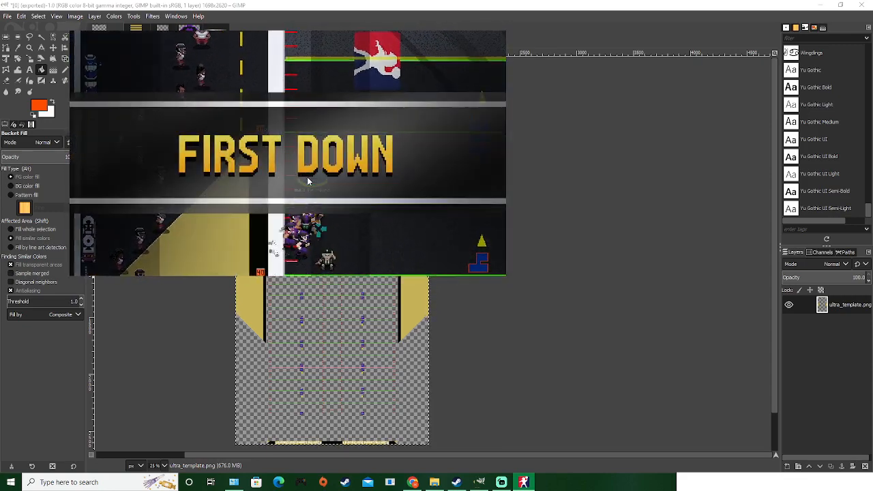
key(Escape)
click(307, 182)
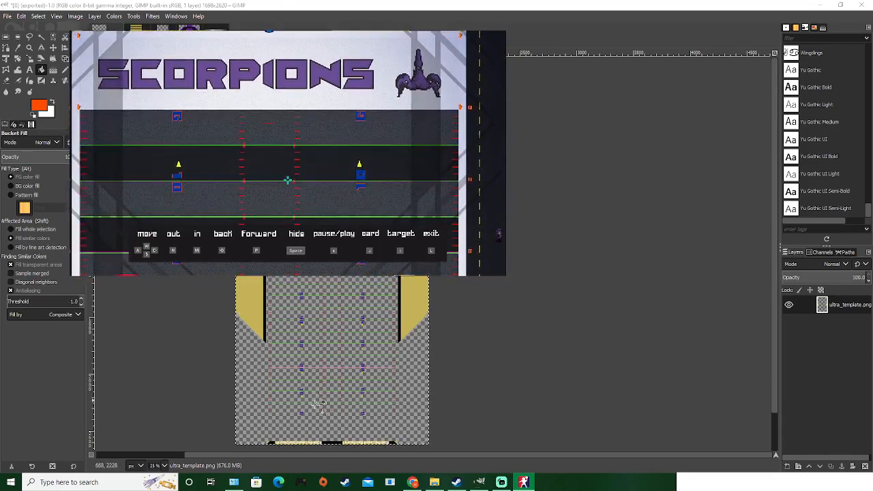
Step: Switch to GIMP and examine the lower end zone area of ultra_template.png, between the 5-yard numbers and the Discord banner
click(515, 403)
drag(382, 414, 394, 220)
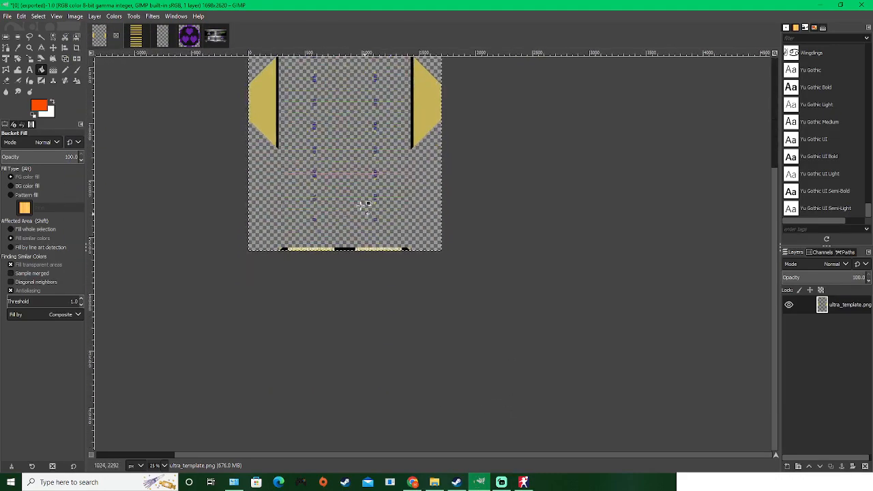
scroll(341, 244, up, 5)
scroll(310, 247, up, 2)
scroll(248, 212, down, 3)
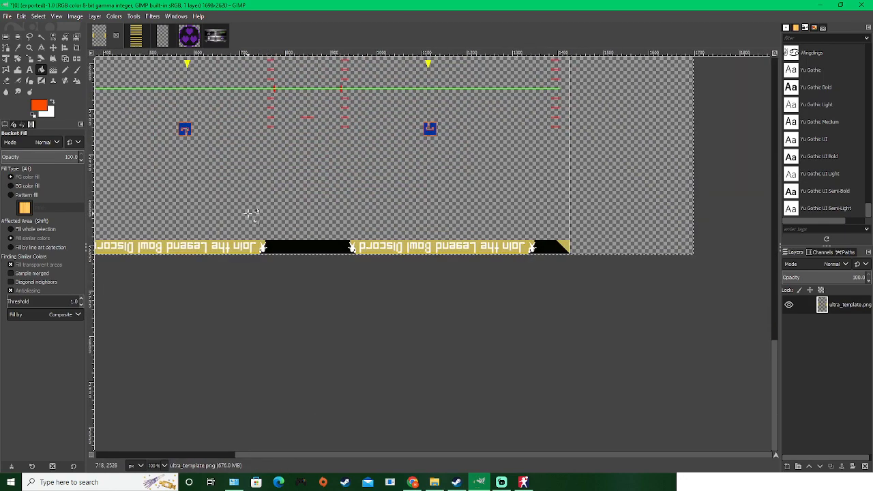
drag(250, 212, 261, 287)
scroll(272, 260, down, 1)
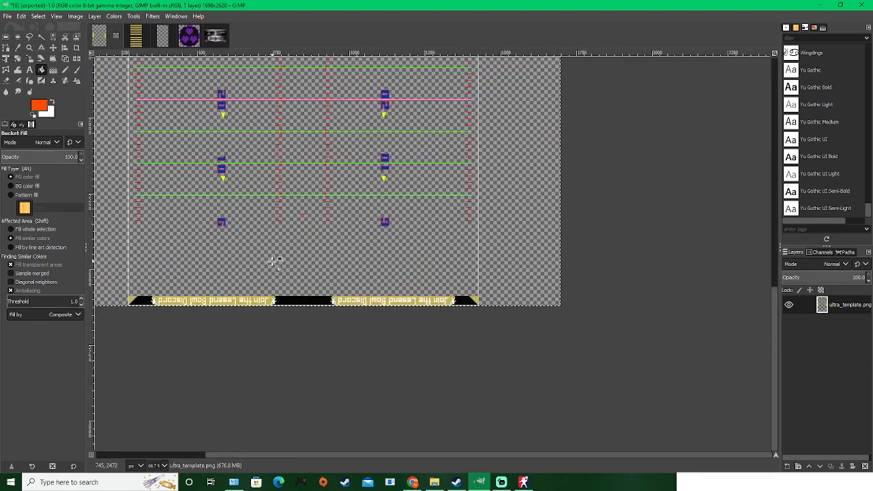
scroll(273, 266, up, 4)
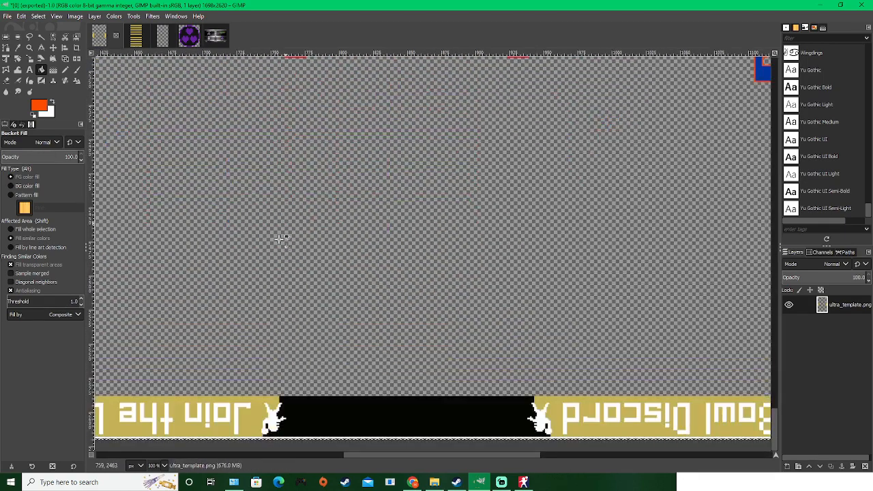
scroll(327, 230, down, 3)
scroll(406, 218, down, 1)
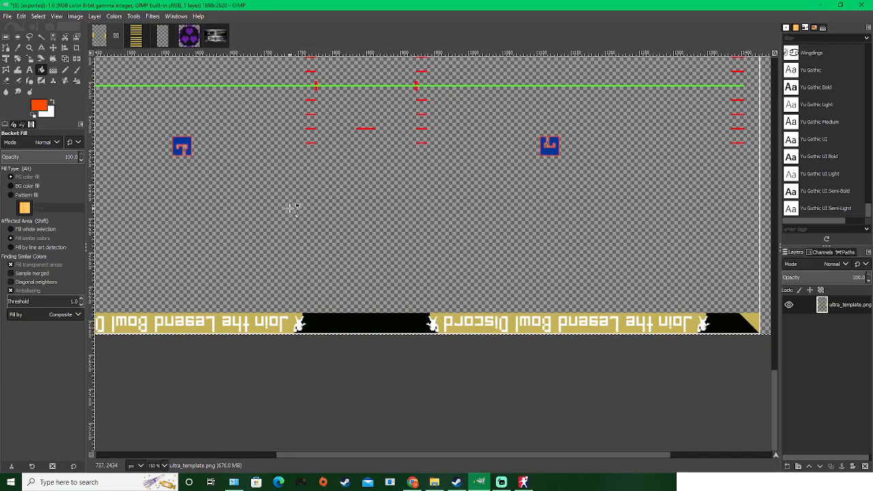
scroll(290, 208, down, 2)
scroll(331, 253, down, 4)
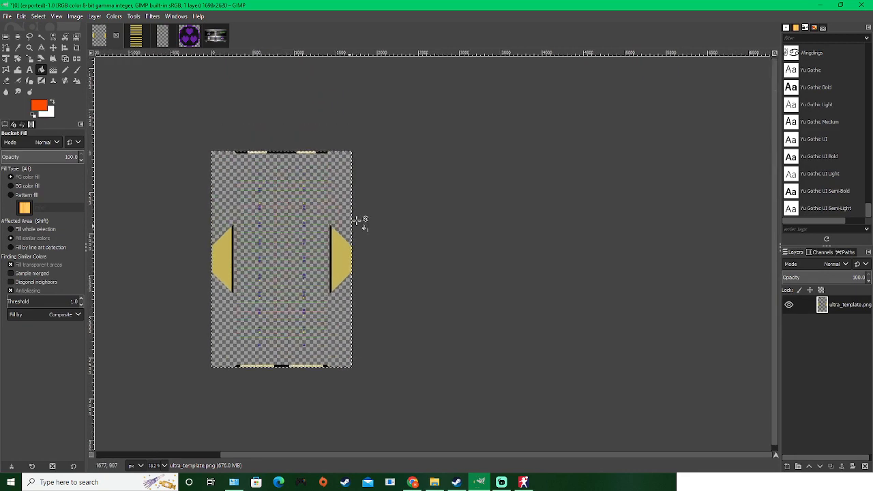
Step: Switch to Legend Bowl, exit the replay and quit the practice game
click(526, 483)
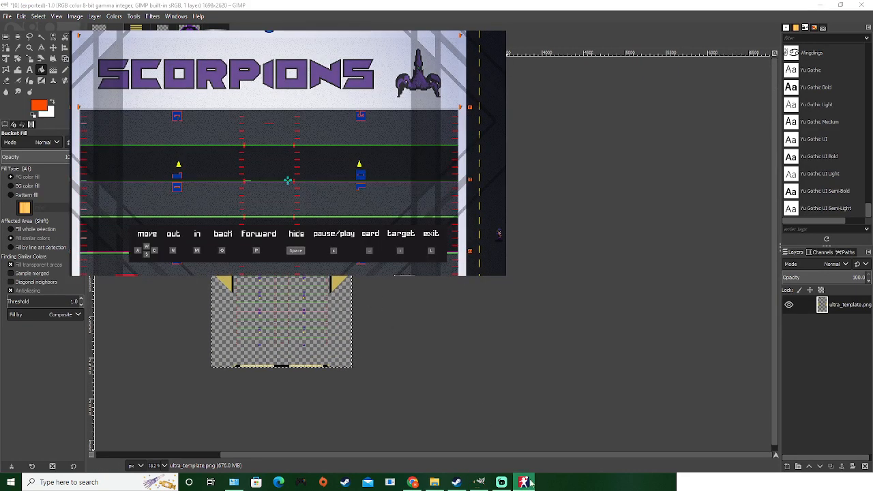
key(Escape)
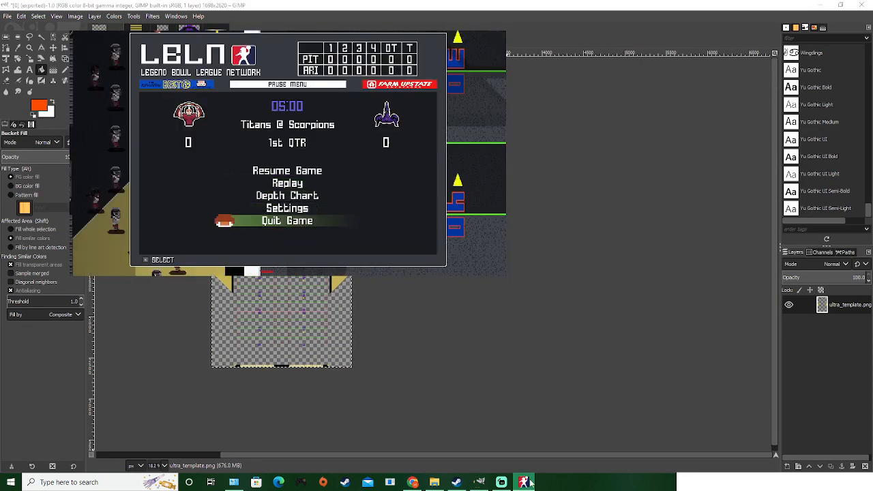
key(Return)
key(Return)
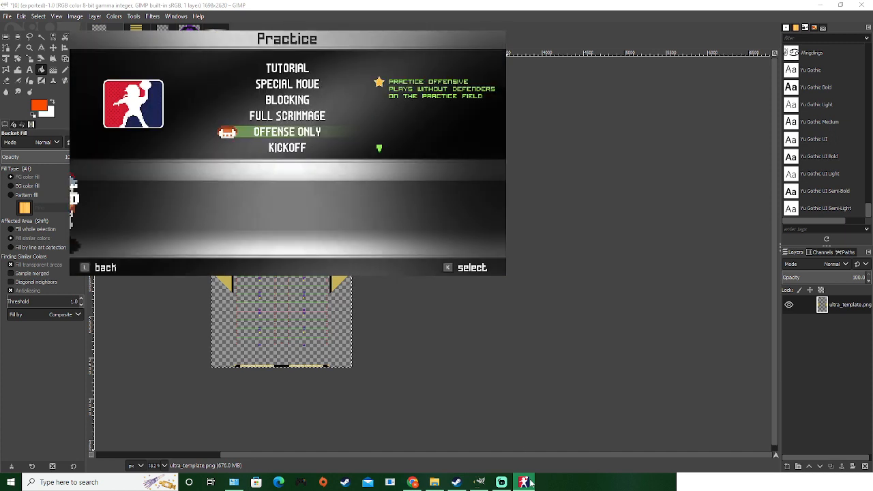
Step: Switch to GIMP and examine the gold and black stripe pattern in the untitled image
click(431, 12)
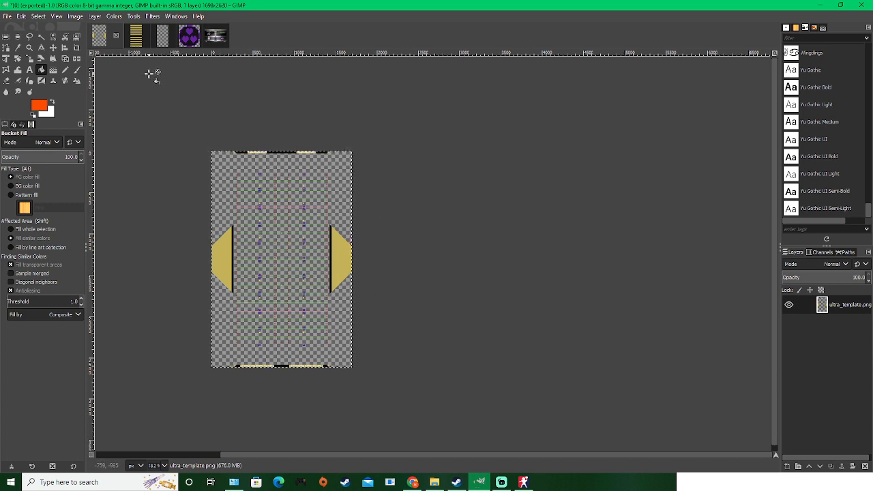
click(133, 41)
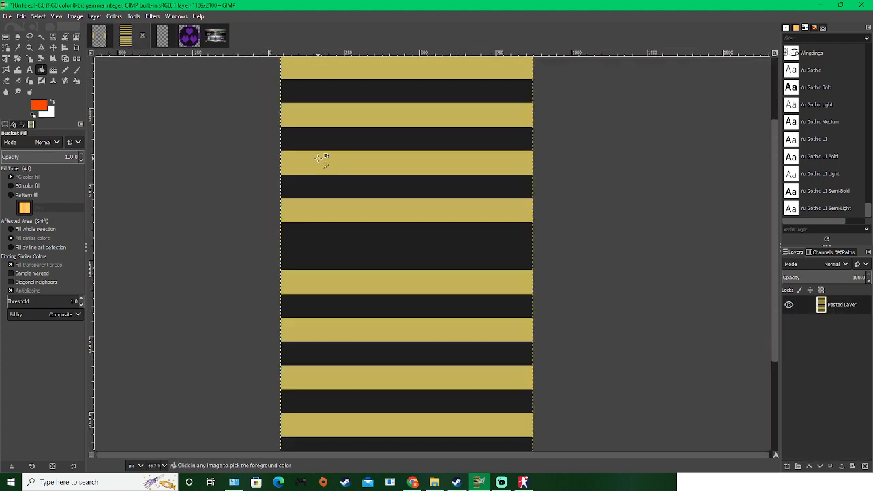
scroll(329, 278, down, 2)
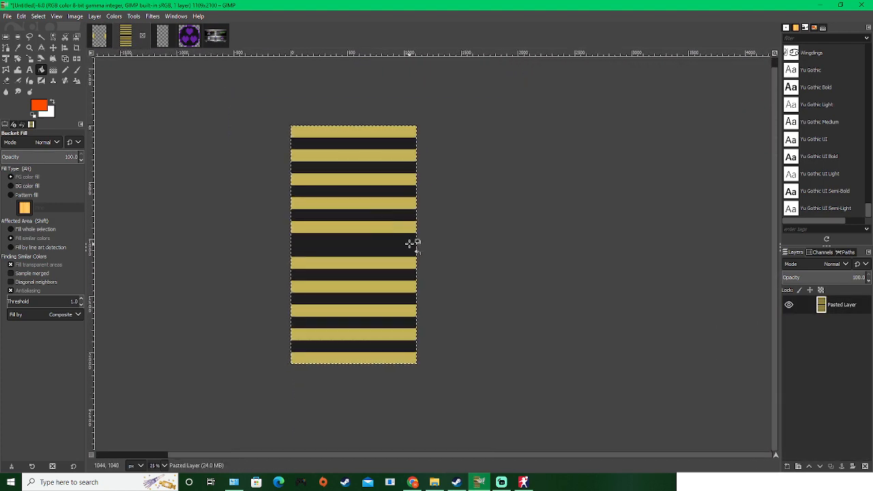
scroll(412, 243, up, 2)
scroll(316, 255, down, 1)
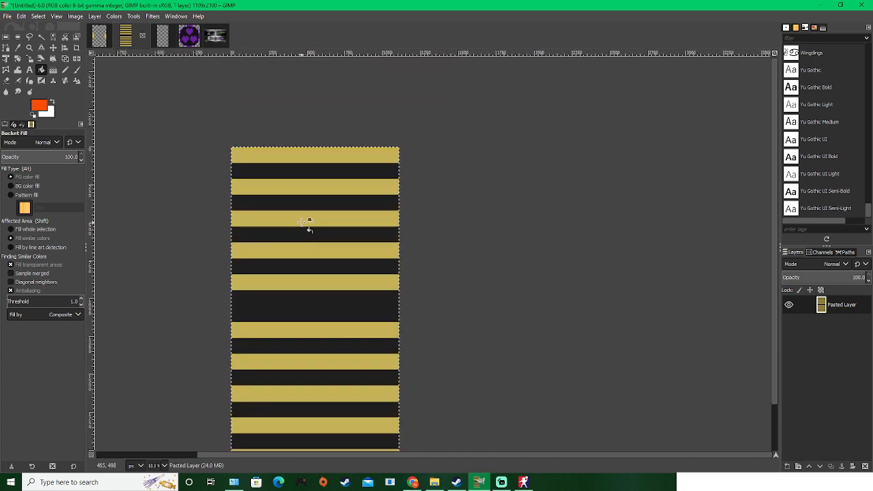
scroll(351, 192, down, 1)
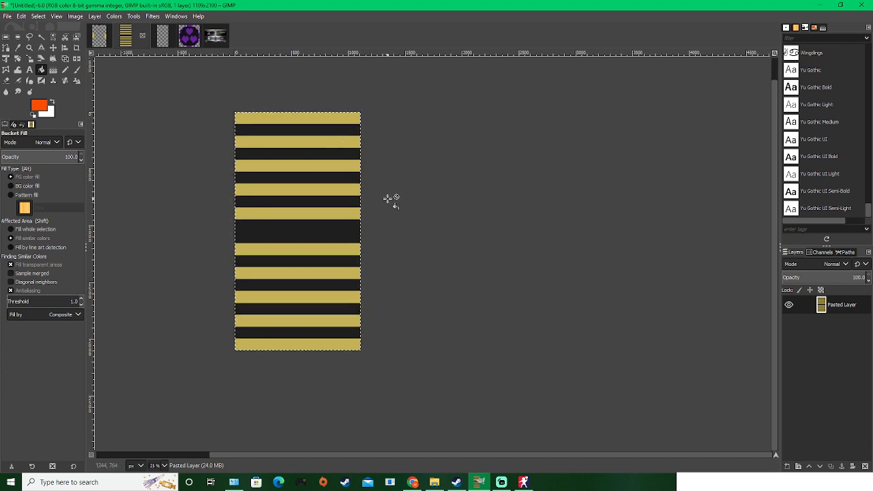
Step: Copy the gold and black stripe pattern into the field image as a new layer and place it beneath the ultra_template.png layer
key(ctrl)
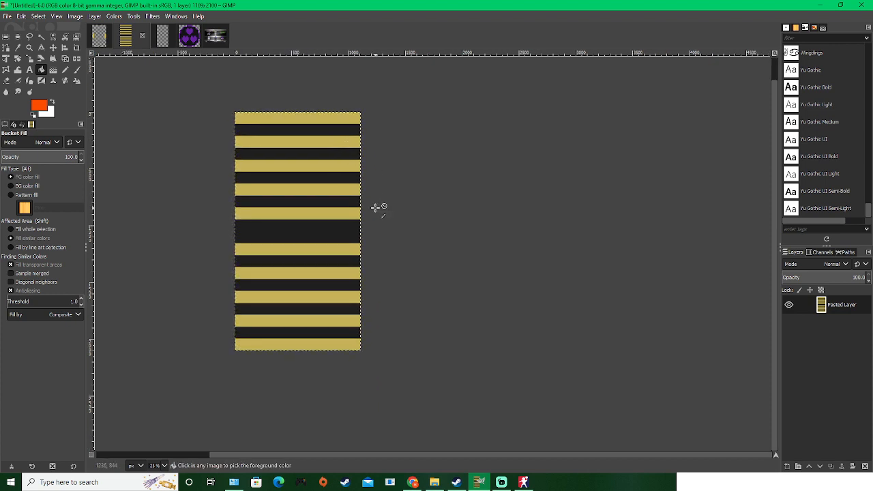
click(102, 39)
key(ctrl+v)
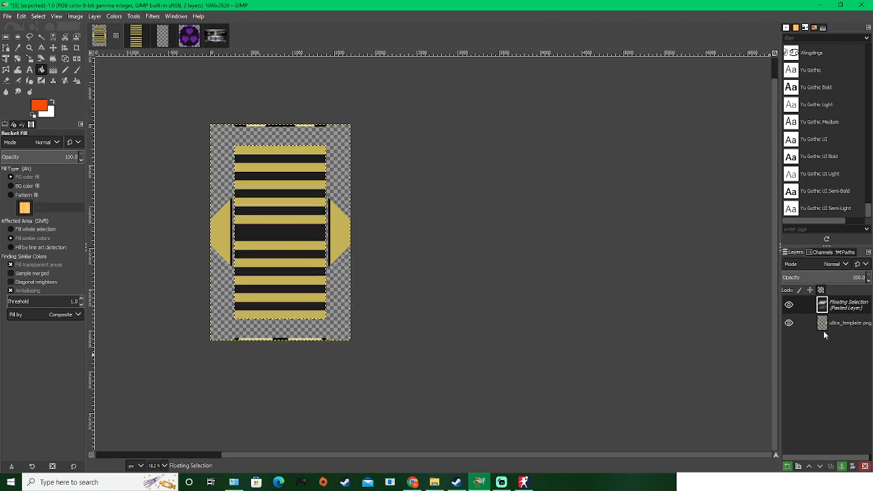
right_click(844, 311)
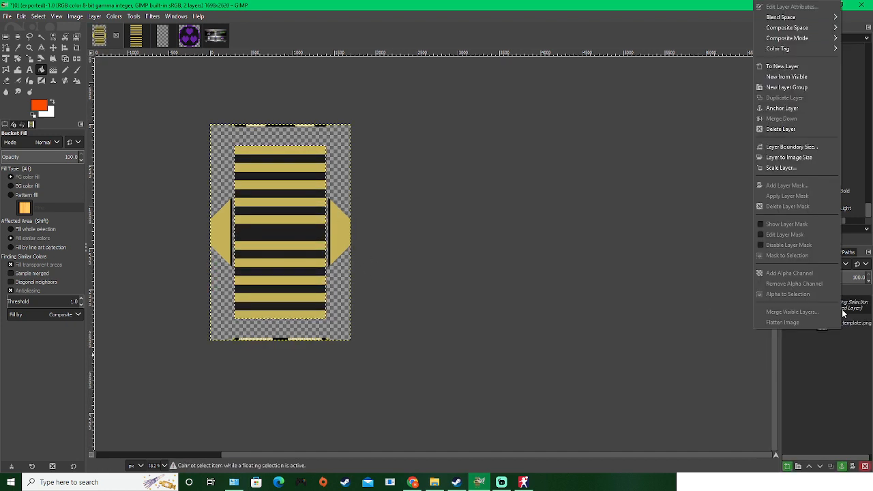
click(777, 66)
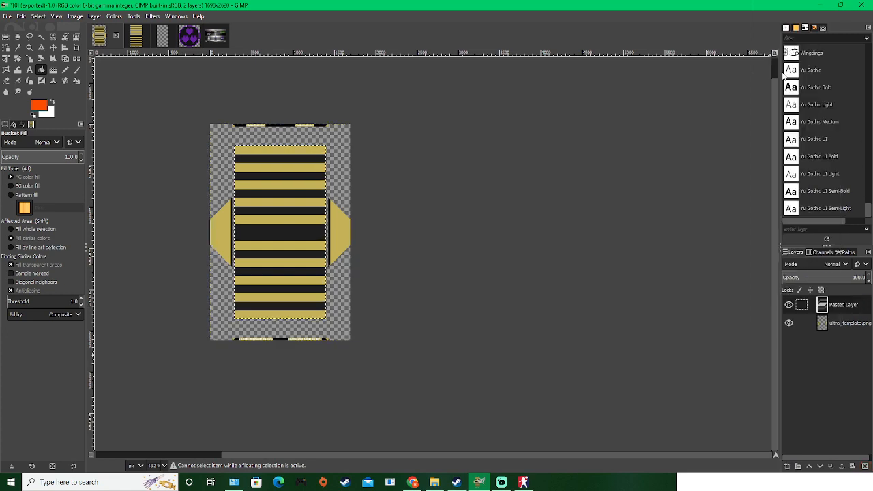
drag(832, 305, 839, 331)
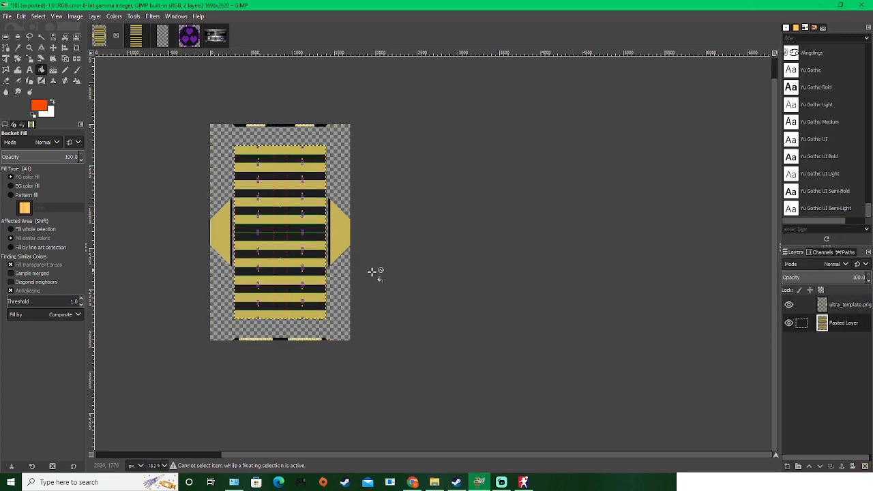
Step: Nudge the stripe layer one pixel to the right to line up its edge with the field's sideline hash marks
scroll(267, 220, up, 5)
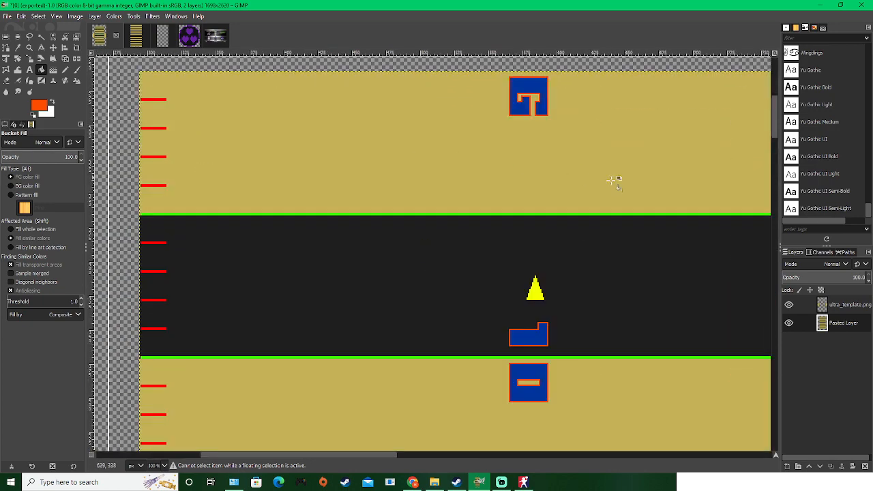
drag(717, 170, 390, 218)
drag(568, 208, 295, 193)
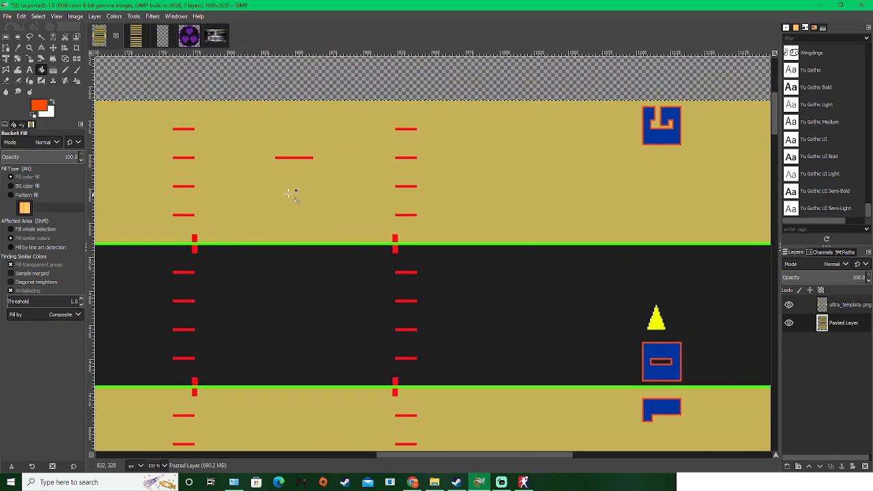
drag(541, 169, 232, 179)
drag(685, 172, 539, 192)
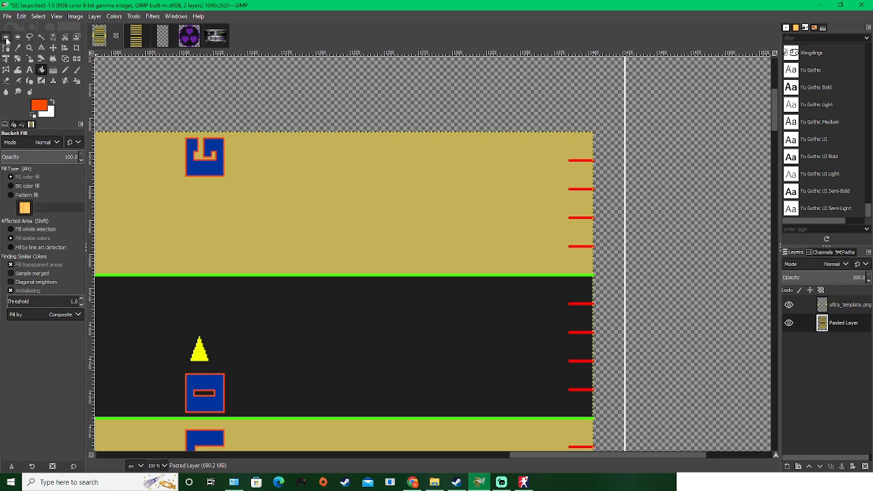
click(53, 47)
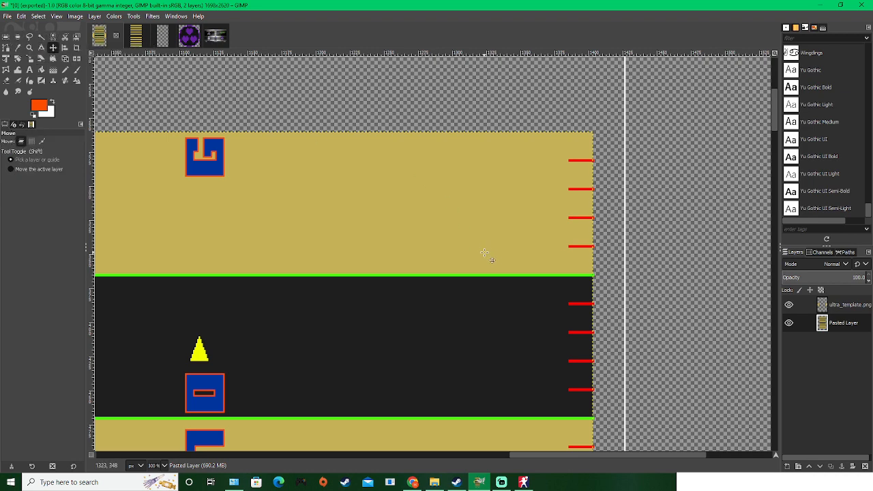
scroll(518, 242, up, 4)
key(Right)
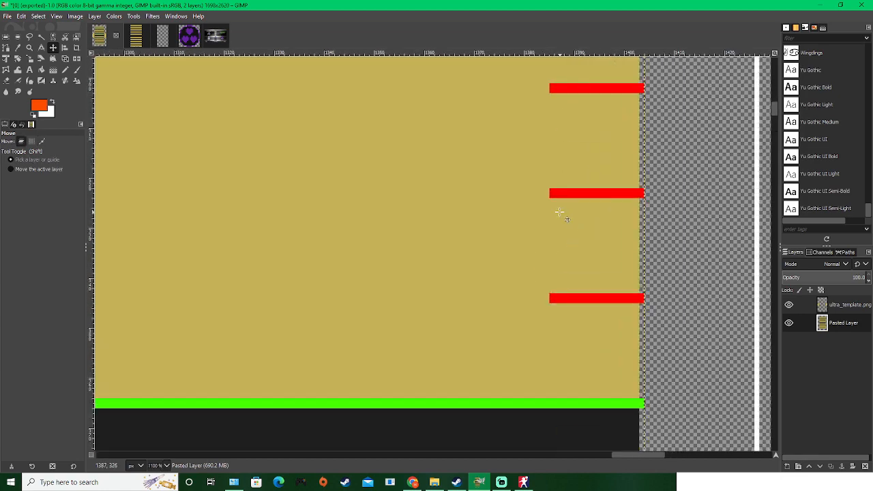
Step: Examine how the stripes line up with the yard lines along the sideline and over the whole field
scroll(548, 221, down, 5)
scroll(468, 321, up, 2)
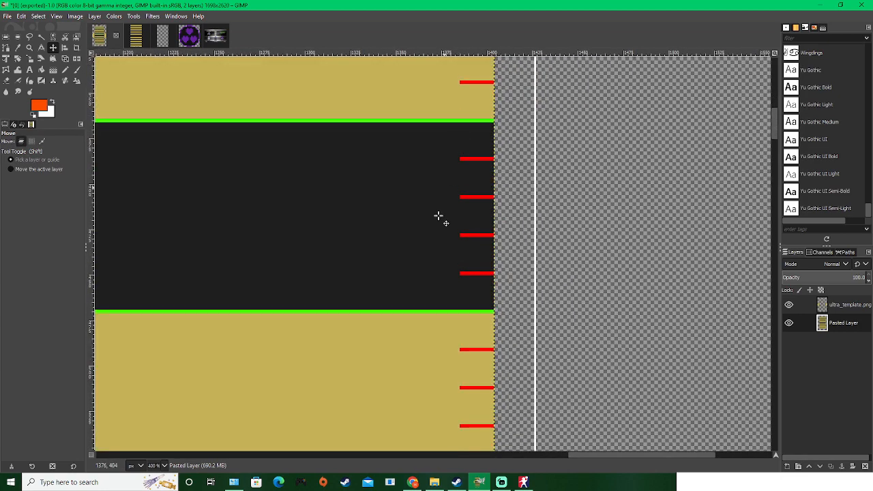
drag(439, 382, 427, 166)
drag(418, 300, 422, 123)
drag(416, 328, 421, 155)
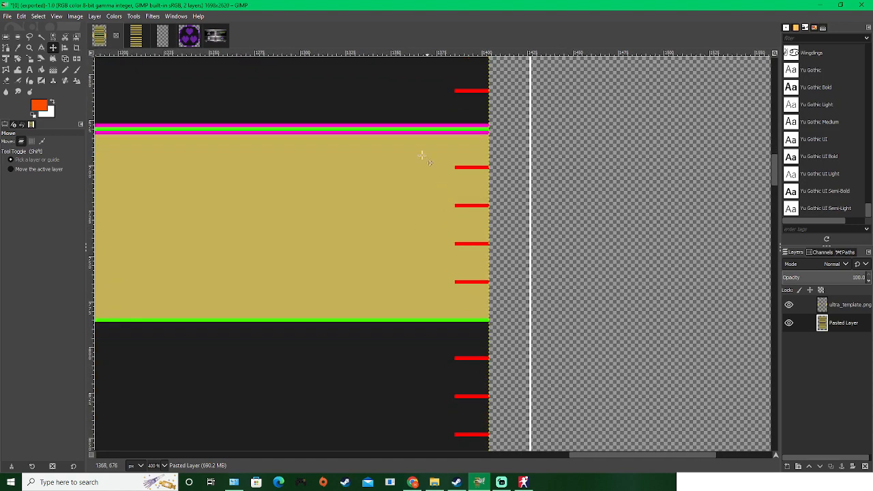
drag(422, 305, 405, 97)
drag(406, 292, 422, 134)
drag(411, 332, 411, 117)
drag(402, 297, 406, 115)
drag(411, 261, 416, 80)
drag(401, 304, 377, 118)
drag(366, 317, 372, 118)
drag(397, 304, 401, 233)
ctrl+scroll(401, 233, down, 9)
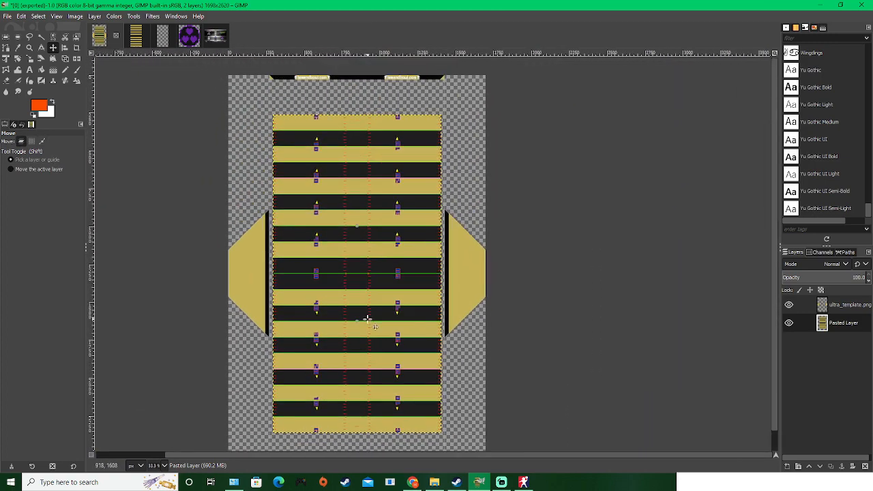
drag(325, 183, 309, 251)
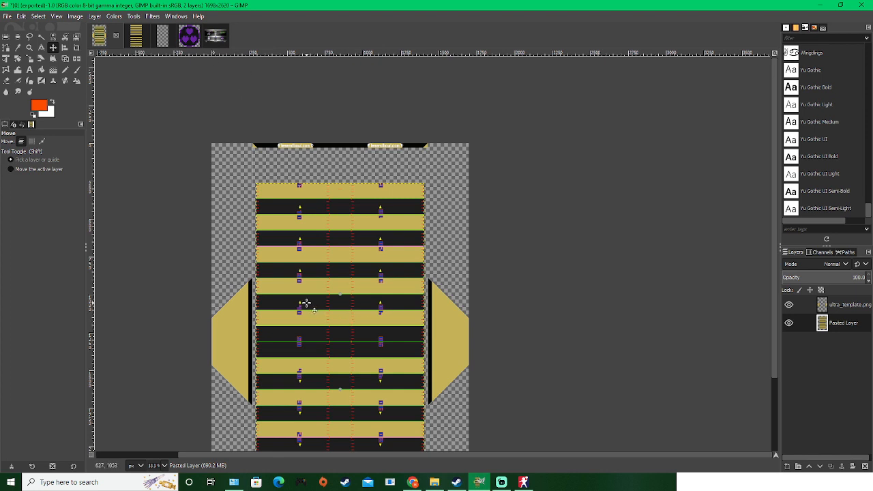
Step: In the Legend_Bowl0 image, pick the purple of the middle player's helmet stripe as the foreground color
click(219, 45)
scroll(332, 310, up, 3)
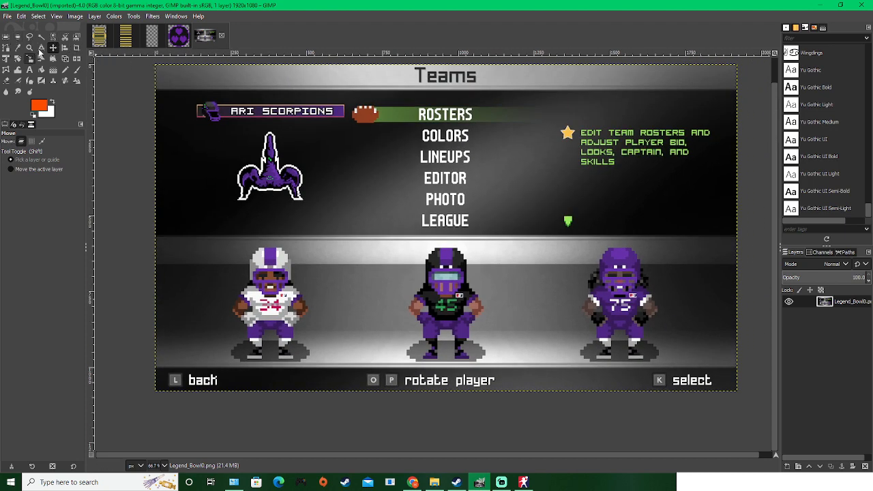
click(41, 70)
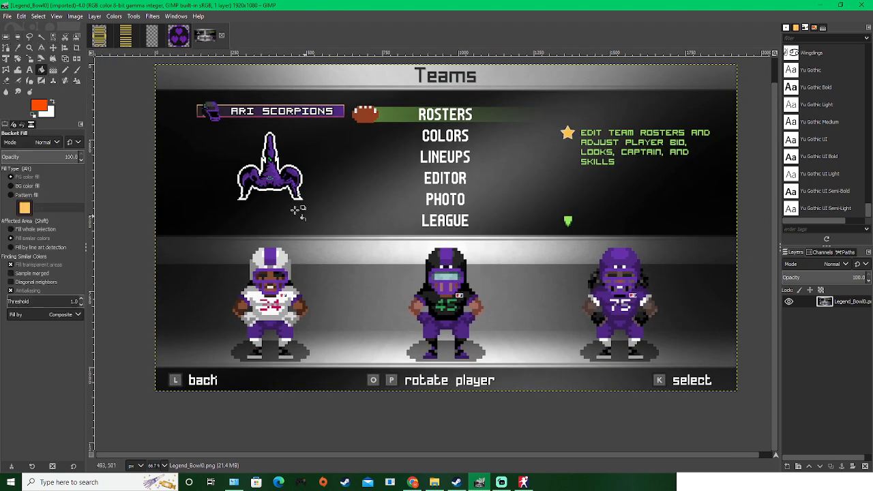
scroll(293, 204, up, 4)
scroll(360, 159, down, 4)
drag(359, 159, 360, 130)
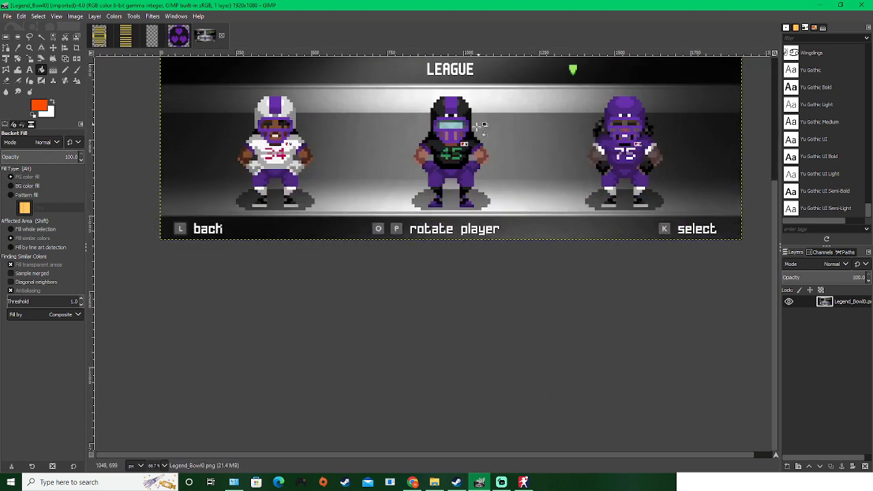
drag(480, 126, 442, 219)
scroll(439, 217, up, 4)
ctrl+click(337, 158)
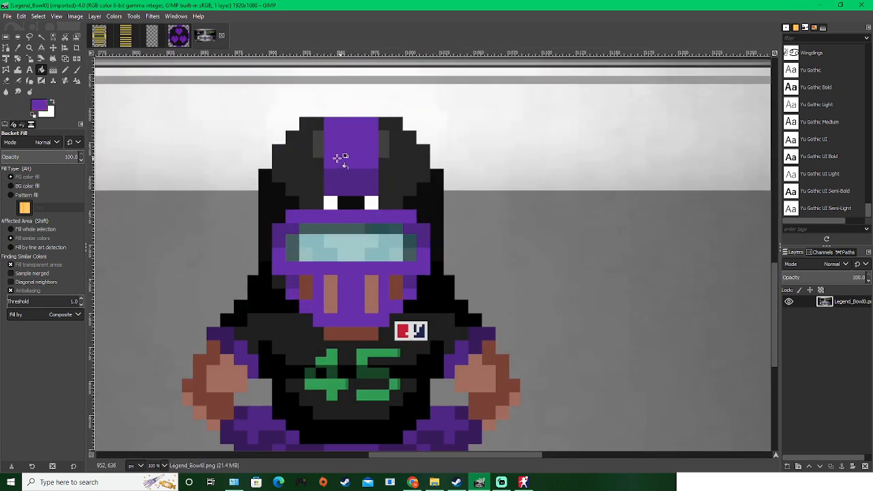
Step: Brighten the purple foreground color to a value (V) of 82.1, HTML notation 7e3cd1
click(41, 107)
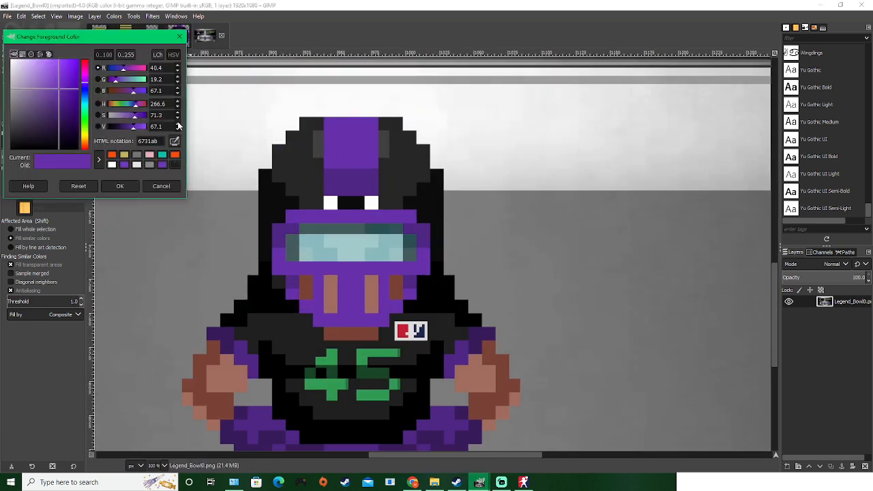
click(178, 123)
click(178, 125)
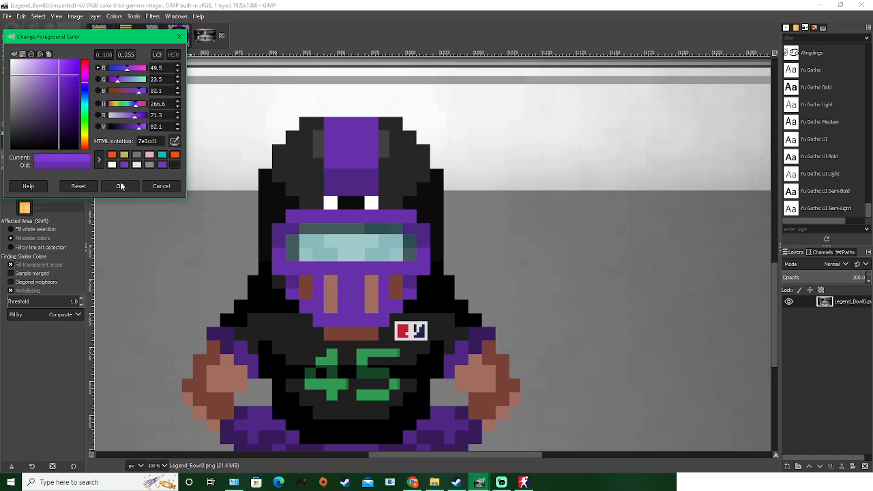
click(121, 187)
Step: Return to the field image and bucket-fill the five gold stripes in the upper half of the field with the purple
click(98, 43)
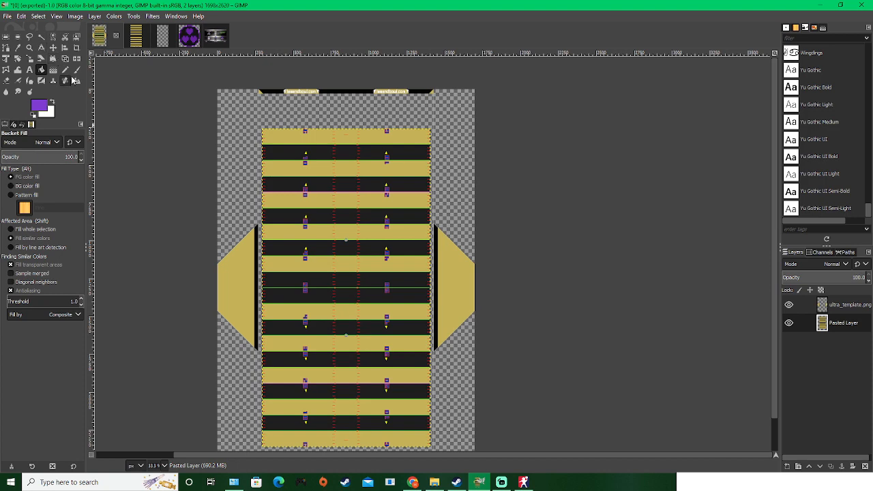
key(1)
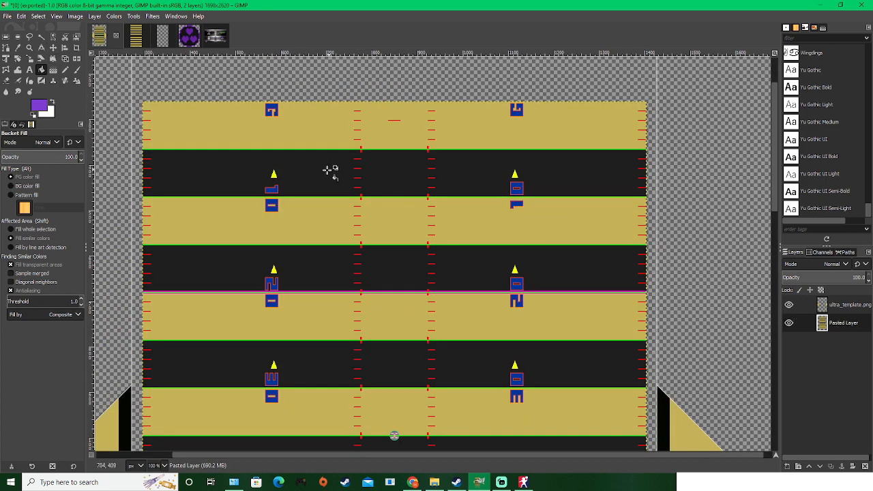
click(300, 126)
click(318, 217)
scroll(321, 217, down, 3)
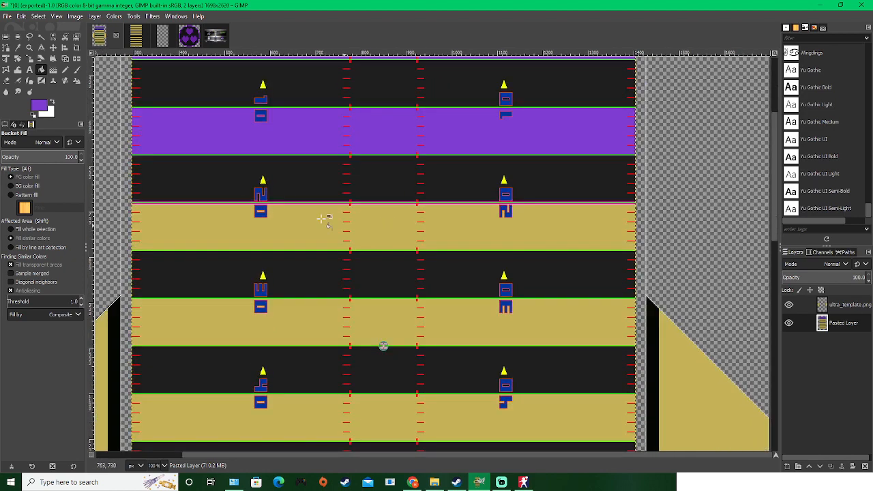
click(315, 216)
scroll(341, 286, down, 3)
click(313, 225)
click(299, 334)
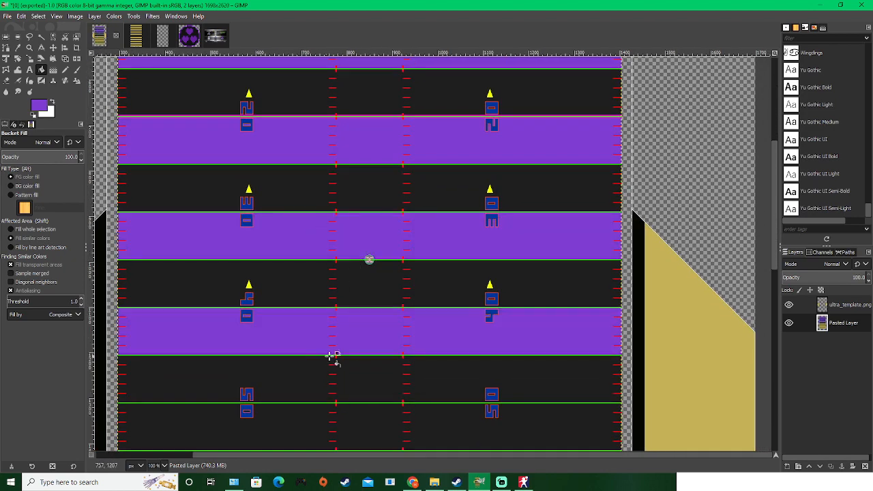
Step: Bucket-fill the five gold stripes in the lower half of the field with the same purple
scroll(315, 233, down, 6)
click(293, 291)
scroll(332, 235, down, 1)
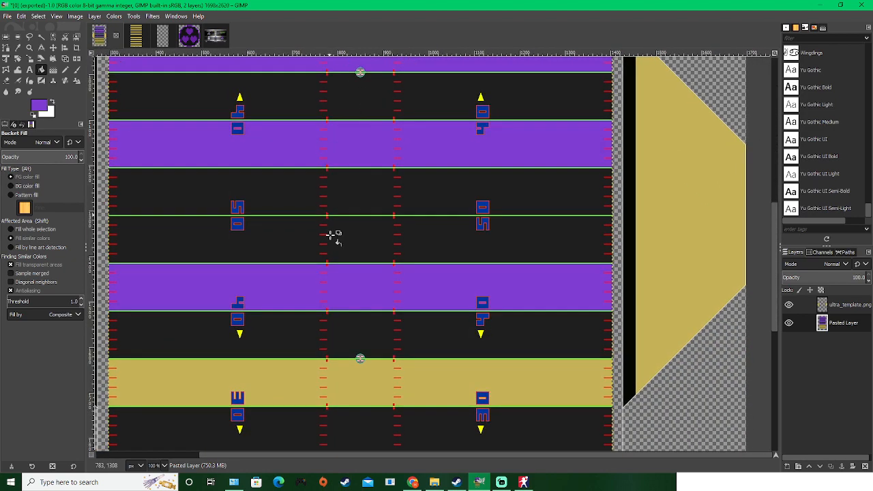
click(302, 388)
scroll(308, 234, down, 8)
click(292, 242)
scroll(330, 242, down, 3)
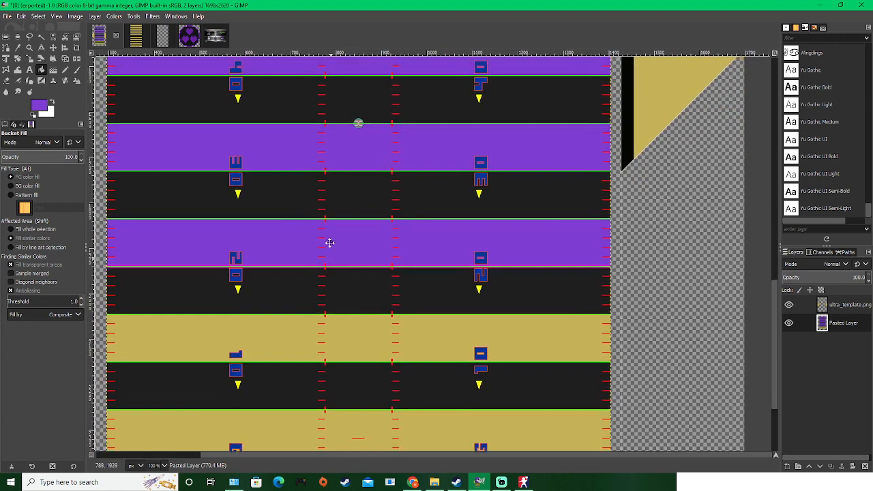
click(315, 270)
click(290, 347)
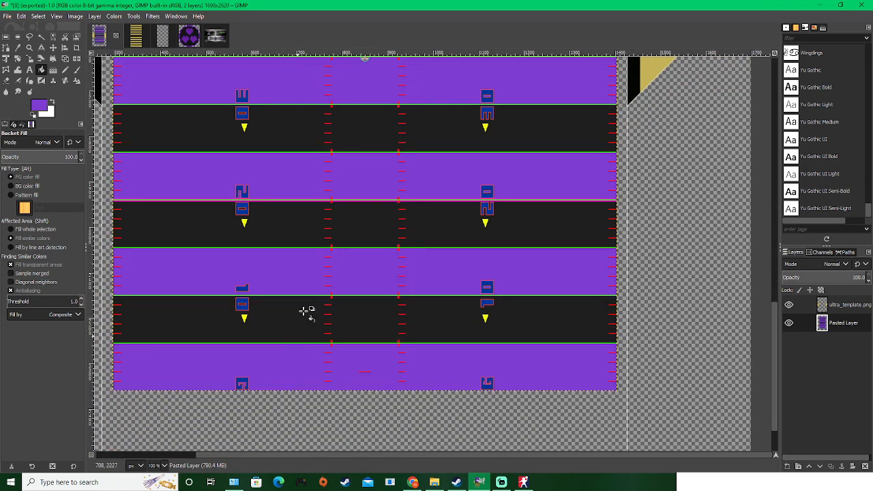
Step: Examine the purple and black stripes across the field, from the upper 5-yard numbers down to the lower end zone
scroll(300, 197, up, 2)
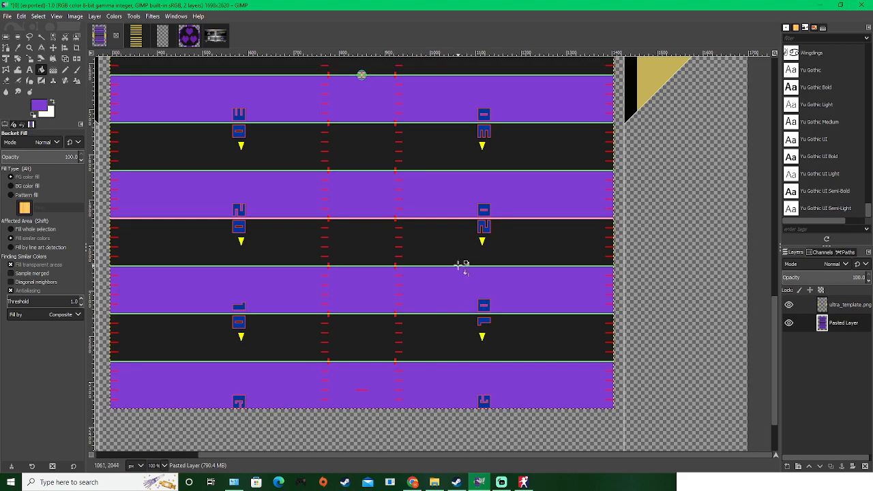
scroll(458, 266, down, 3)
scroll(465, 292, up, 6)
scroll(398, 313, up, 1)
scroll(387, 289, down, 4)
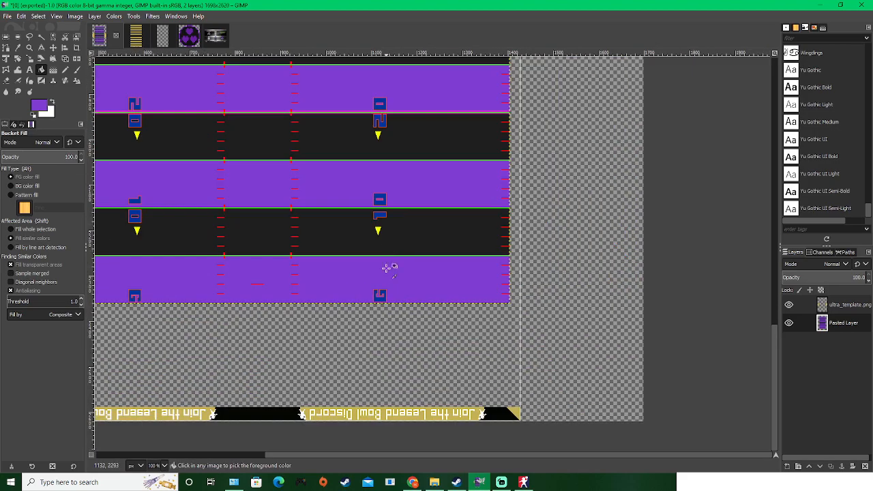
scroll(446, 393, up, 15)
scroll(446, 394, left, 2)
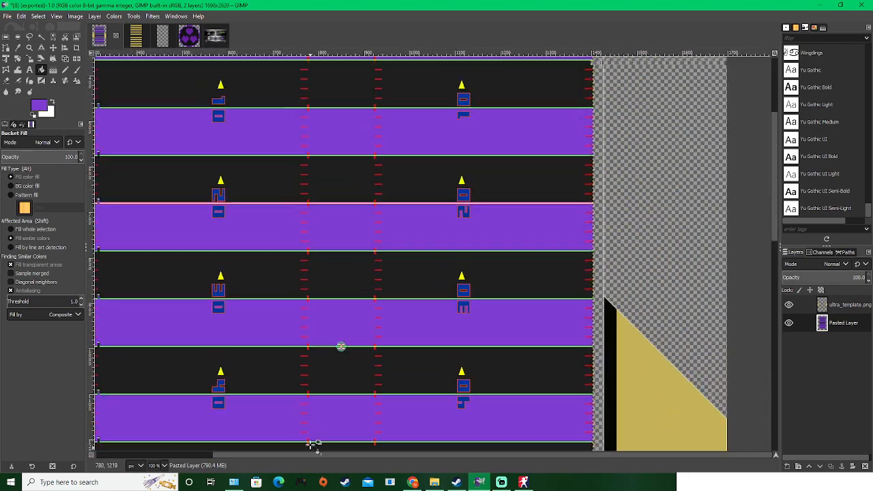
scroll(321, 436, down, 2)
scroll(244, 279, up, 6)
scroll(388, 309, down, 2)
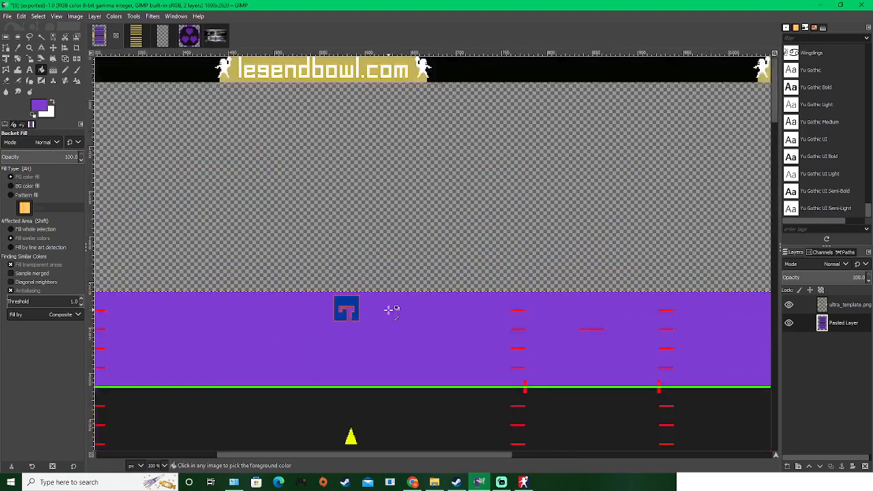
scroll(512, 359, down, 1)
scroll(493, 255, down, 5)
scroll(519, 258, down, 2)
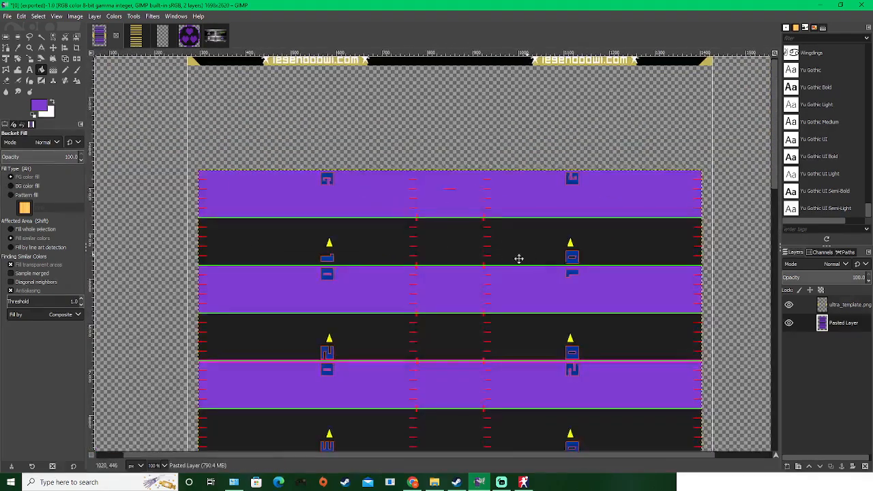
drag(519, 258, 426, 300)
drag(481, 423, 463, 159)
drag(464, 357, 444, 98)
drag(455, 293, 444, 61)
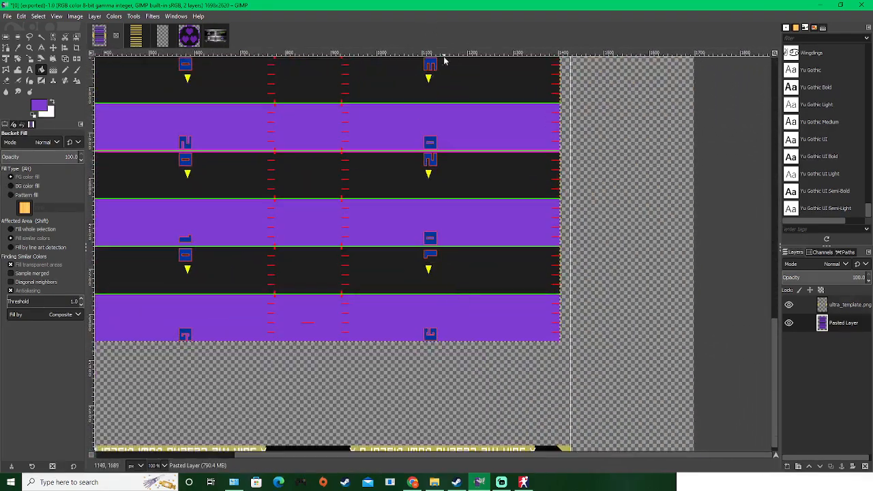
Step: Bucket-fill the leftover unfilled strip beneath the right-hand 5-yard number on the lowest stripe with purple
drag(463, 315, 473, 188)
scroll(465, 189, up, 5)
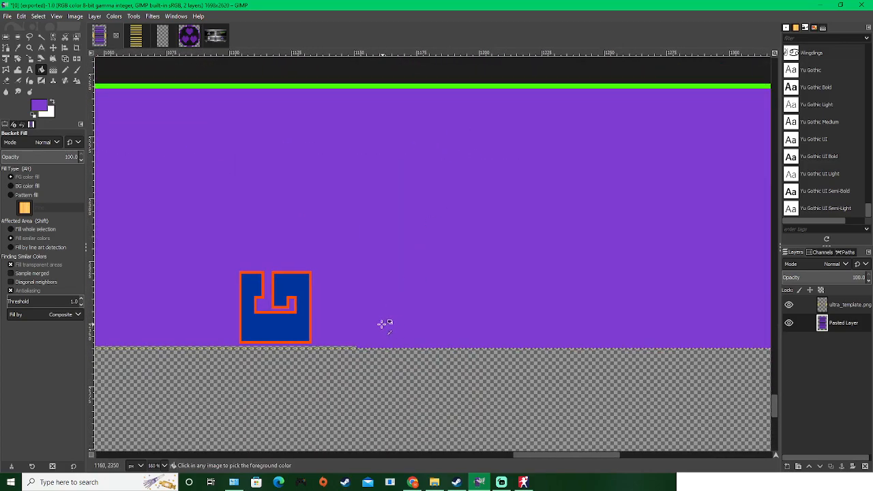
scroll(382, 324, up, 2)
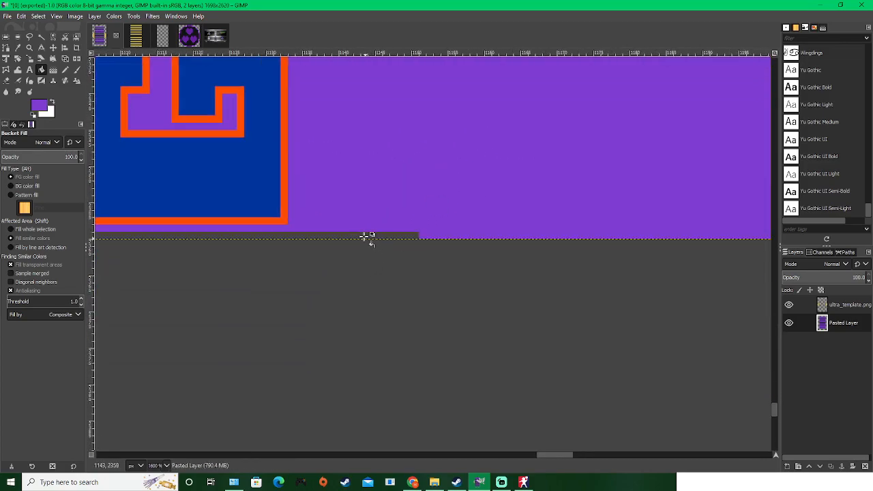
click(365, 237)
scroll(322, 258, down, 4)
drag(306, 251, 548, 221)
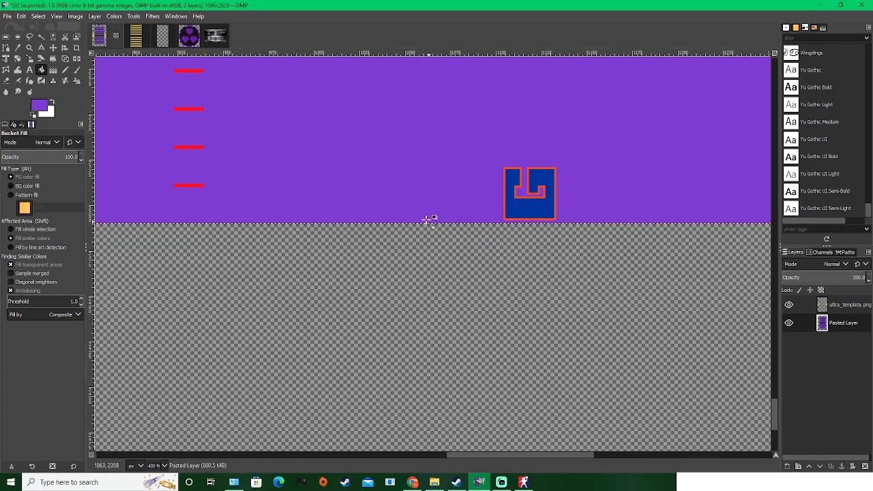
Step: Bucket-fill the leftover unfilled strip beneath the left-hand 5-yard number on the lowest stripe with purple
scroll(375, 185, down, 4)
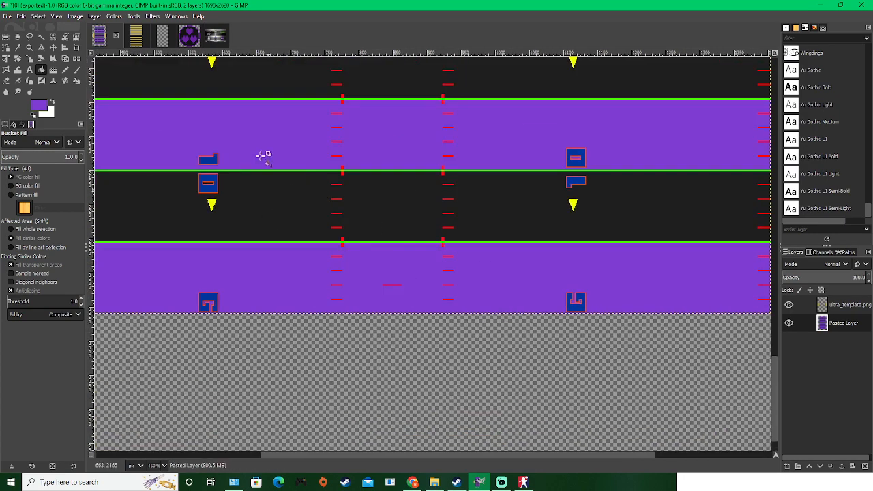
drag(261, 156, 336, 293)
scroll(246, 279, up, 5)
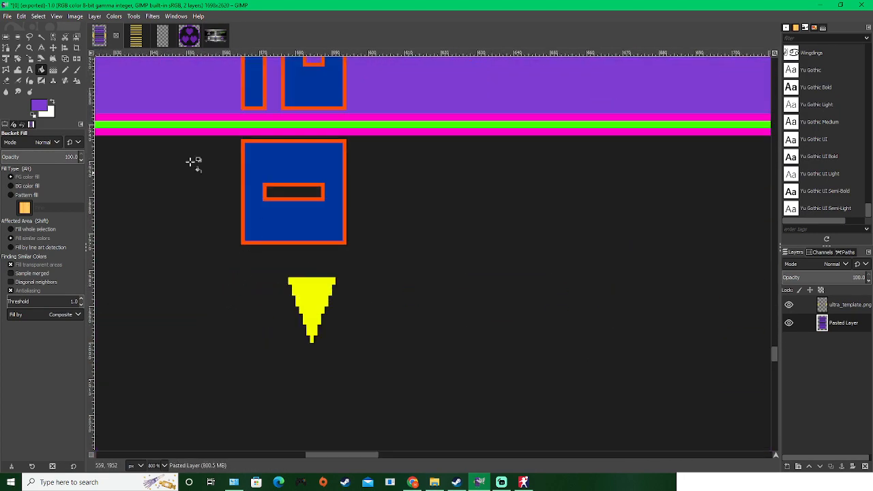
click(53, 48)
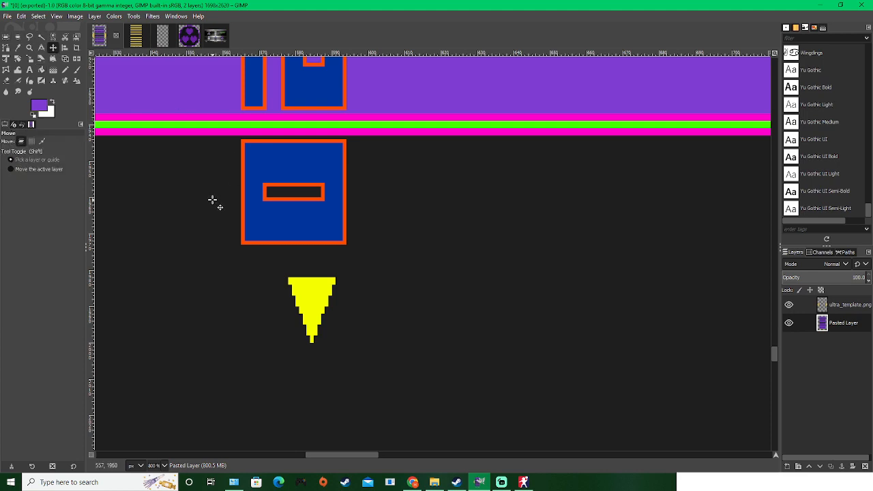
key(1)
scroll(288, 335, down, 3)
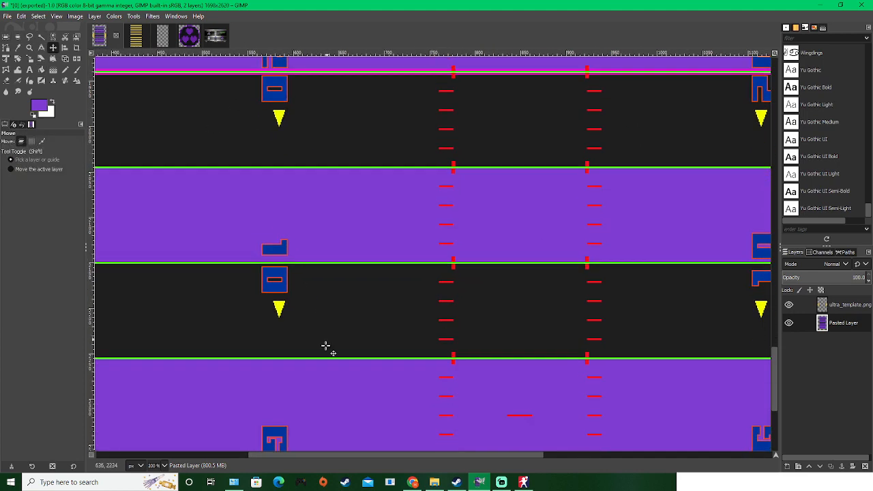
scroll(307, 341, down, 8)
scroll(337, 355, right, 2)
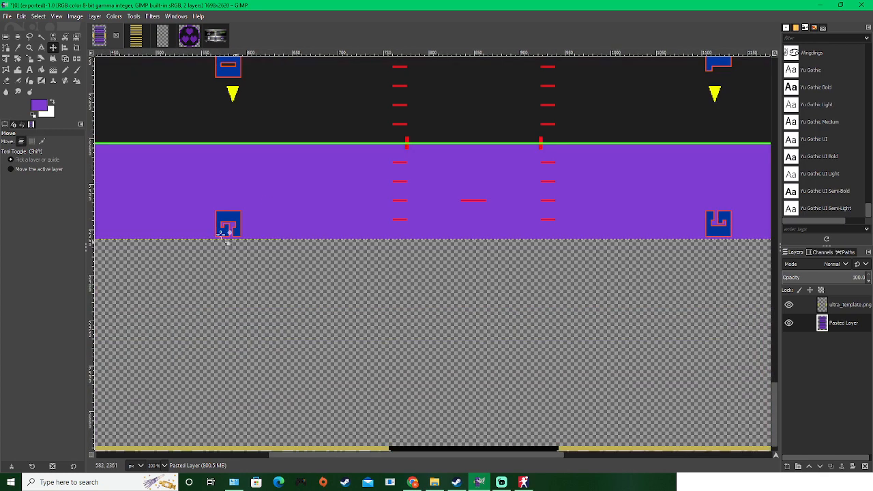
key(4)
key(3)
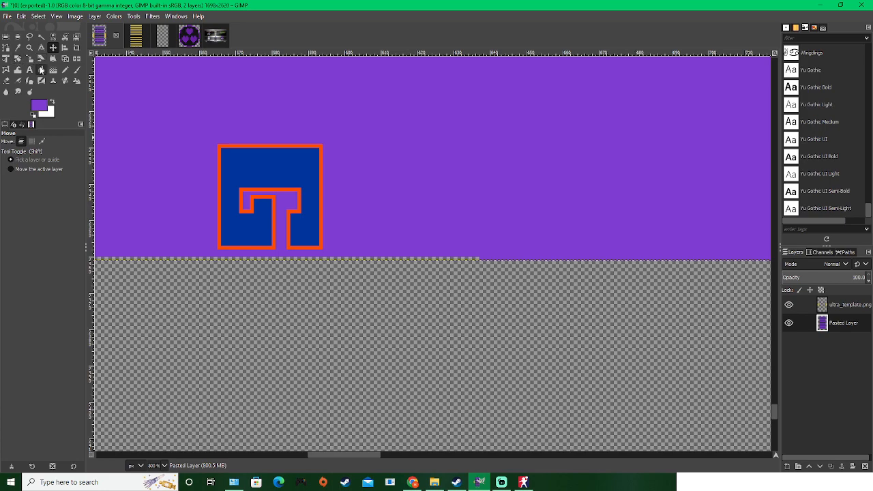
click(41, 70)
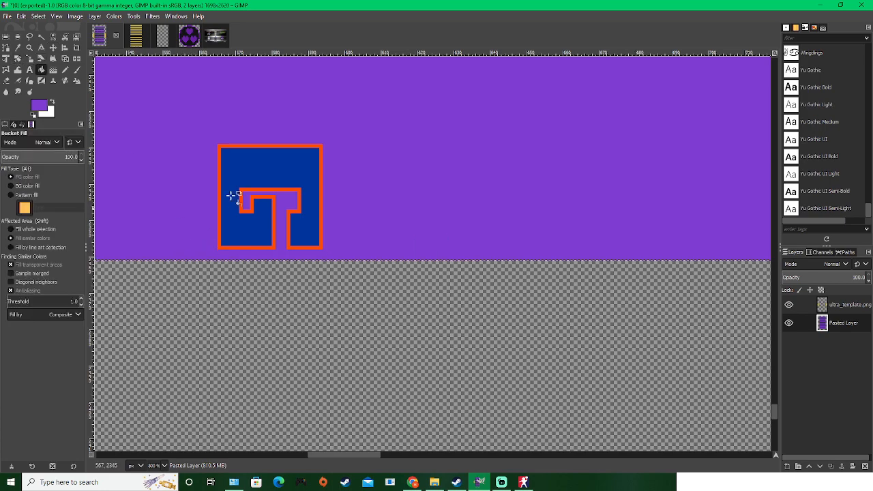
Step: Examine the stripe edges around the yard lines, from the lower 10-yard numbers up to the upper edge of the field
ctrl+scroll(232, 195, down, 6)
scroll(334, 162, up, 15)
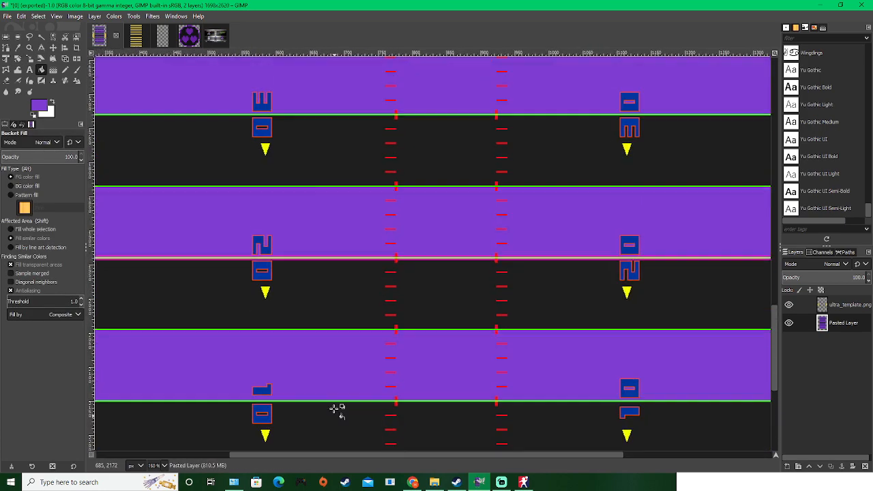
ctrl+scroll(308, 346, up, 6)
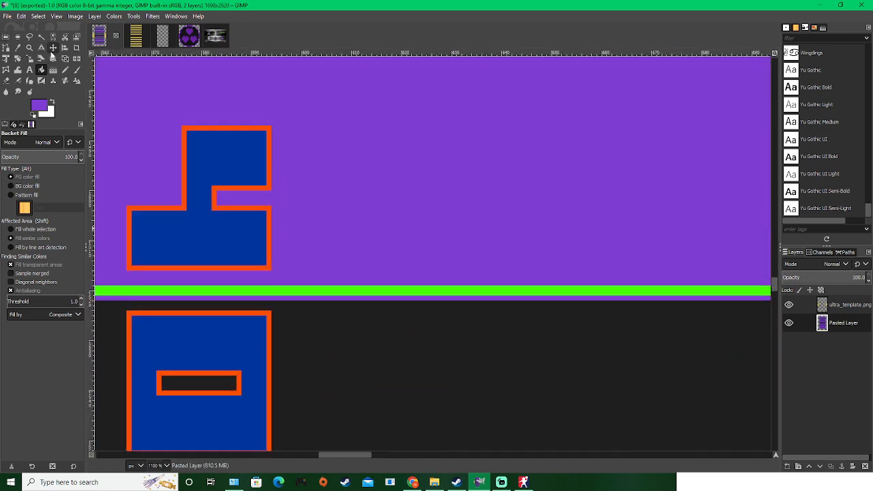
click(53, 48)
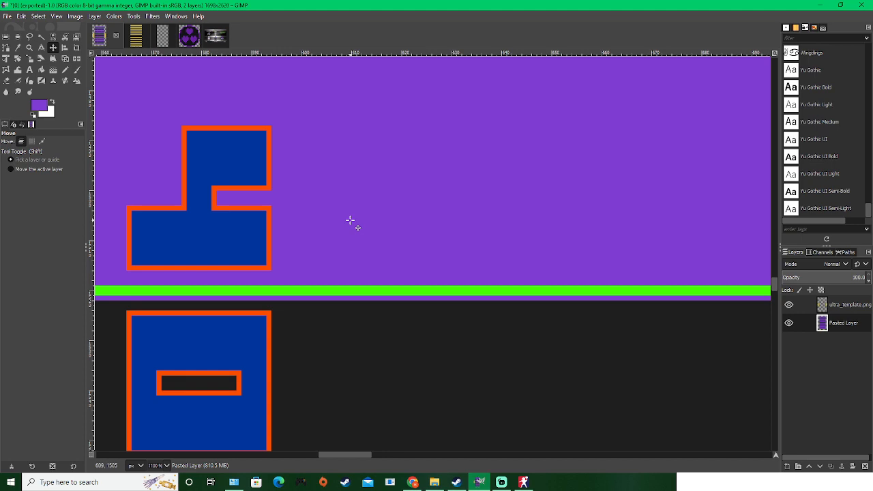
ctrl+scroll(416, 235, down, 8)
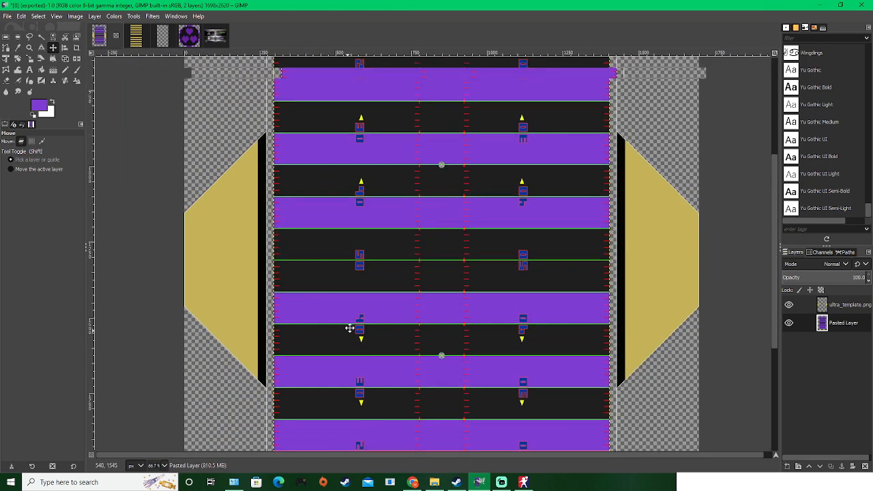
drag(408, 154, 368, 211)
drag(380, 159, 321, 229)
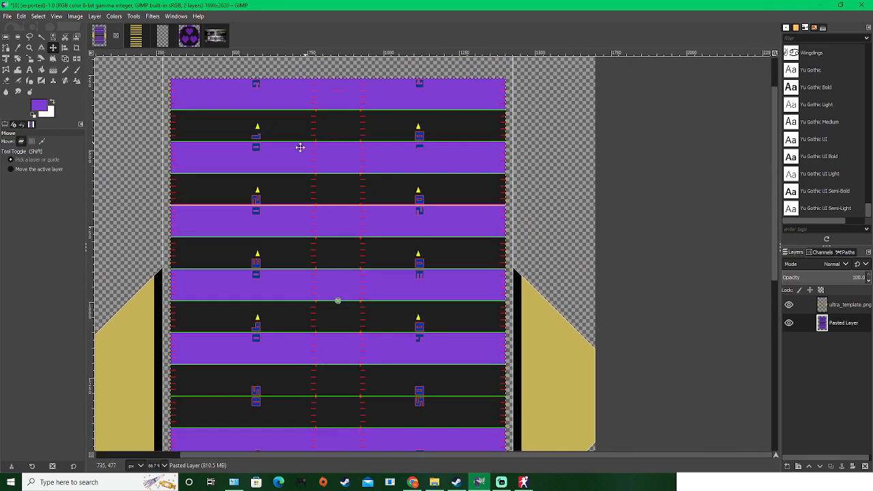
drag(300, 147, 524, 218)
Step: Pick the medium grey of the player's helmet in the Legend_Bowl0 image as the foreground color and return to the field image
click(212, 37)
ctrl+scroll(409, 249, down, 3)
ctrl+scroll(163, 235, up, 3)
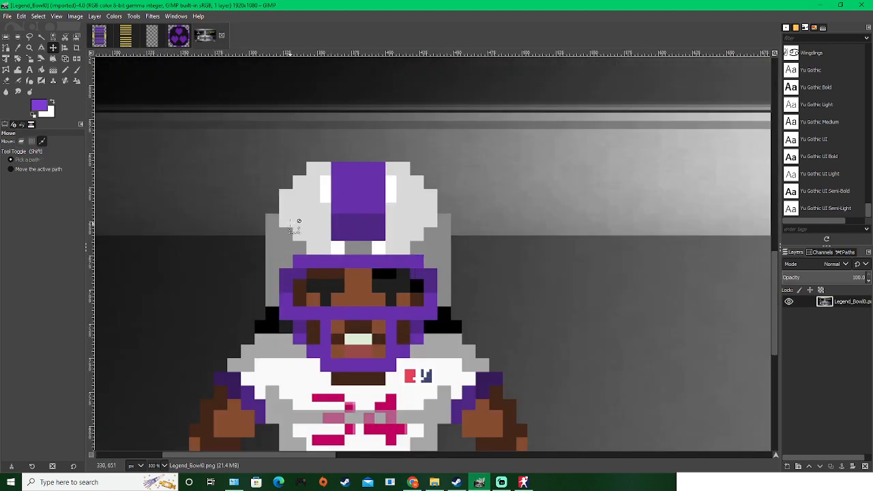
click(41, 69)
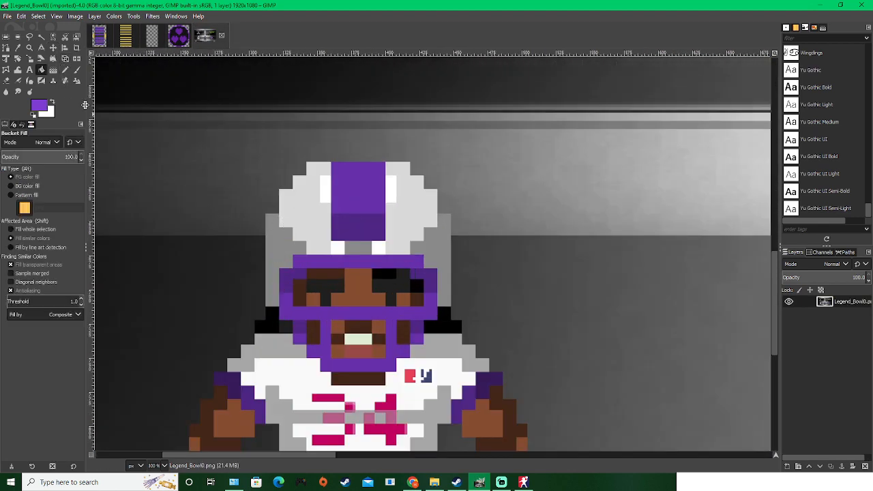
ctrl+click(283, 255)
click(109, 34)
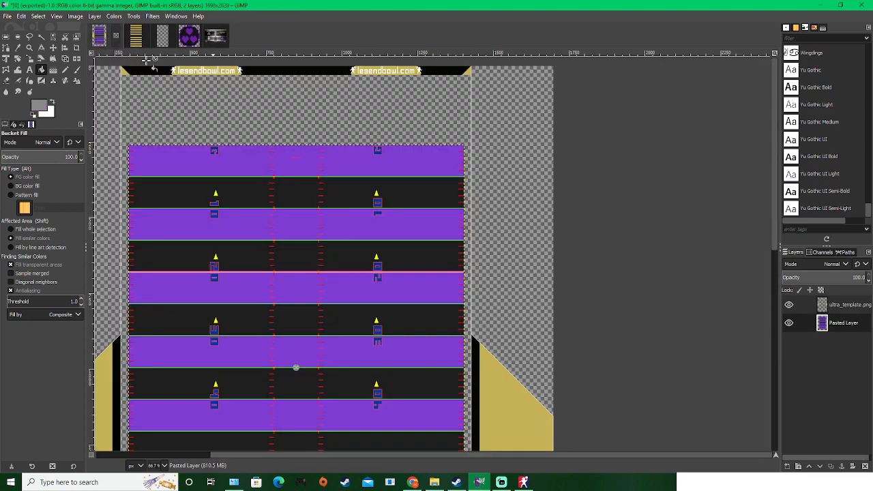
Step: Bucket-fill the black stripes at the 10-, 30- and 50-yard numbers in both halves of the field with the medium grey
click(261, 202)
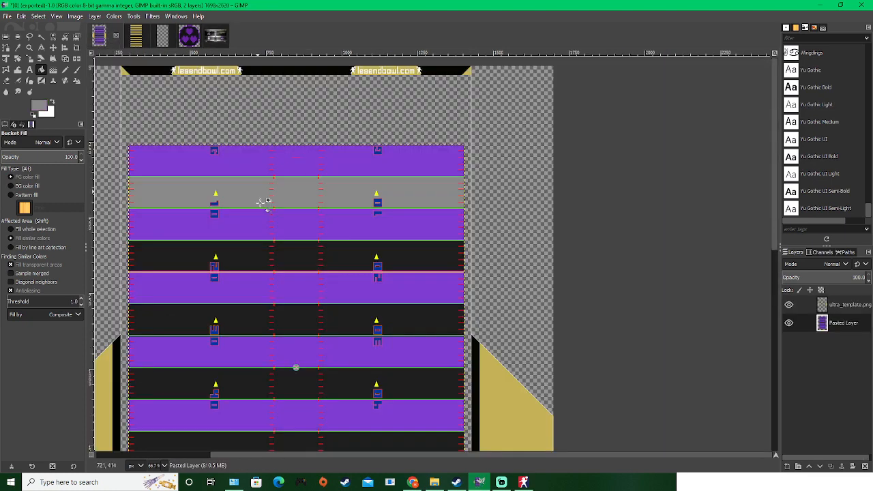
click(252, 313)
scroll(252, 232, down, 5)
click(243, 261)
scroll(273, 204, down, 6)
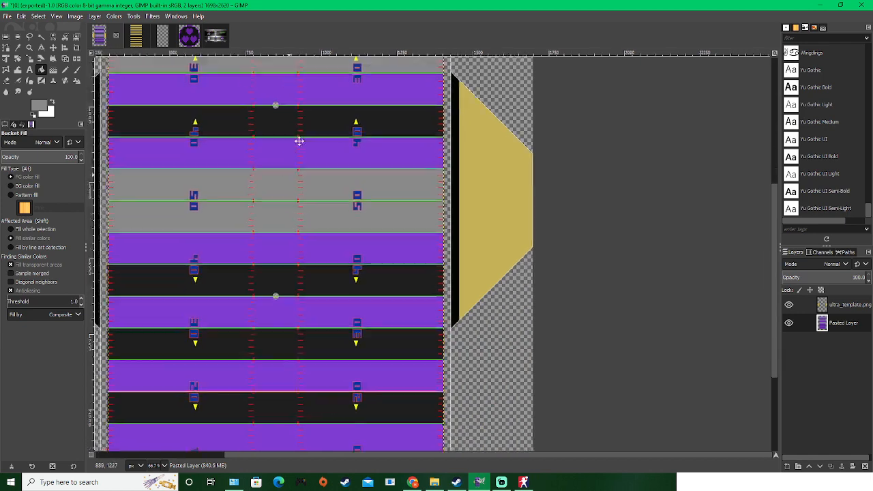
click(263, 218)
scroll(273, 235, down, 3)
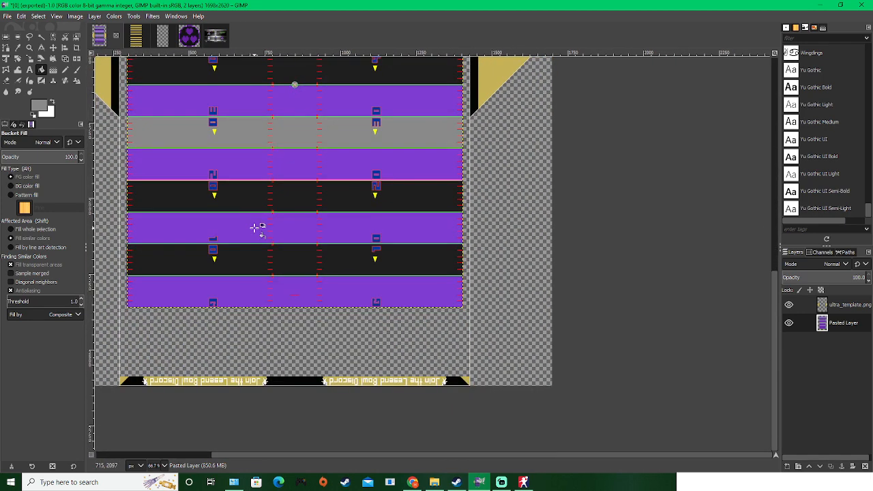
click(256, 257)
Step: Pick the light grey of the player's helmet and bucket-fill the black stripes at the lower 20- and 40-yard numbers
click(214, 35)
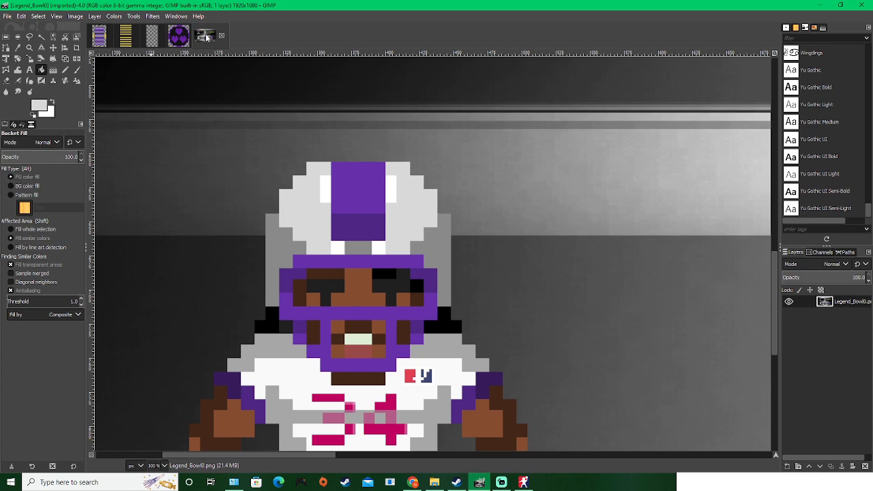
click(105, 41)
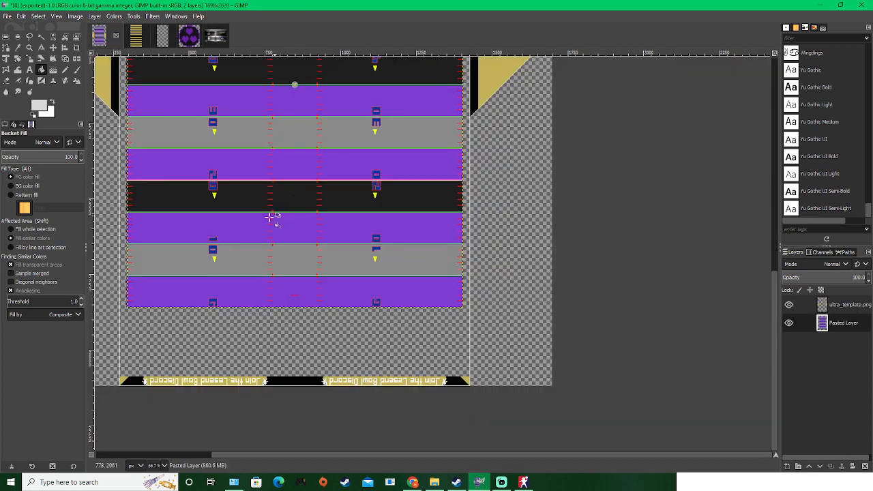
click(248, 206)
click(238, 171)
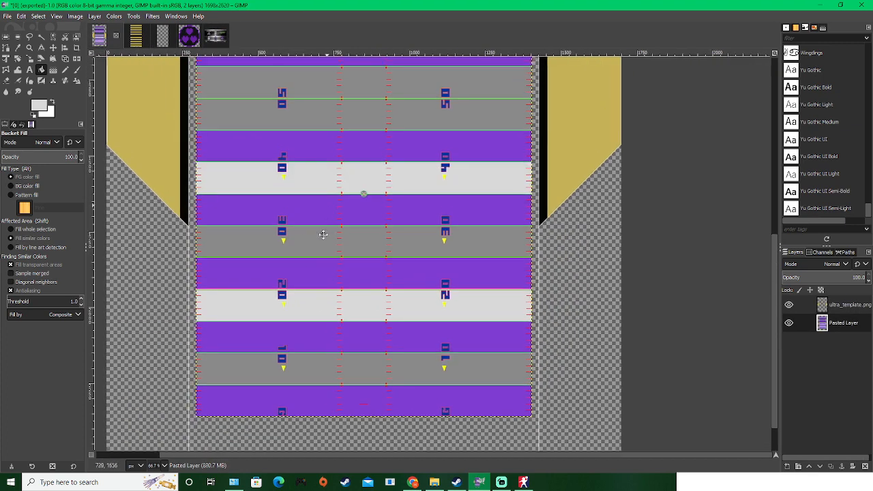
Step: Undo the stray fill on a purple stripe and bucket-fill the black stripes at the upper 40- and 20-yard numbers with light grey
click(283, 131)
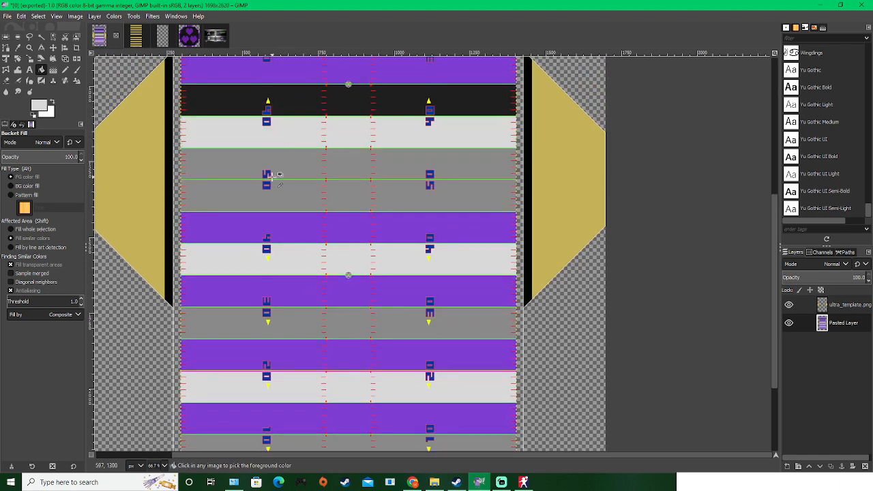
key(ctrl+z)
click(300, 101)
drag(313, 119, 337, 307)
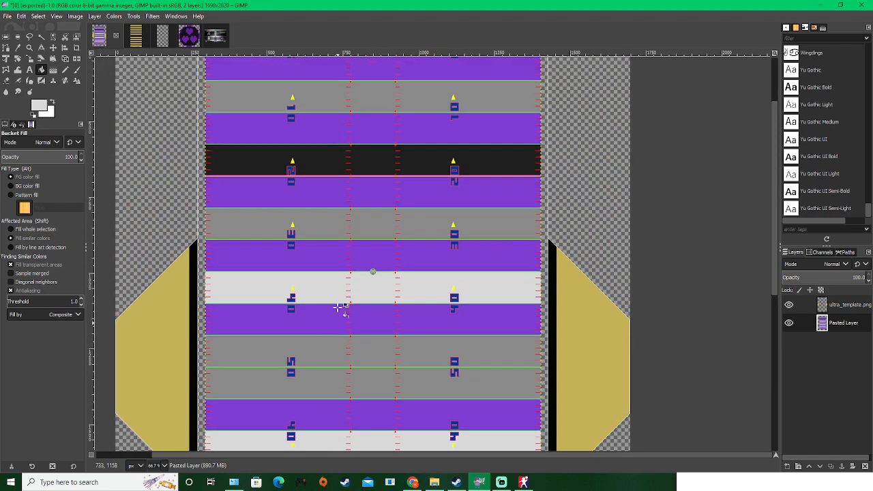
click(319, 158)
drag(427, 188, 371, 311)
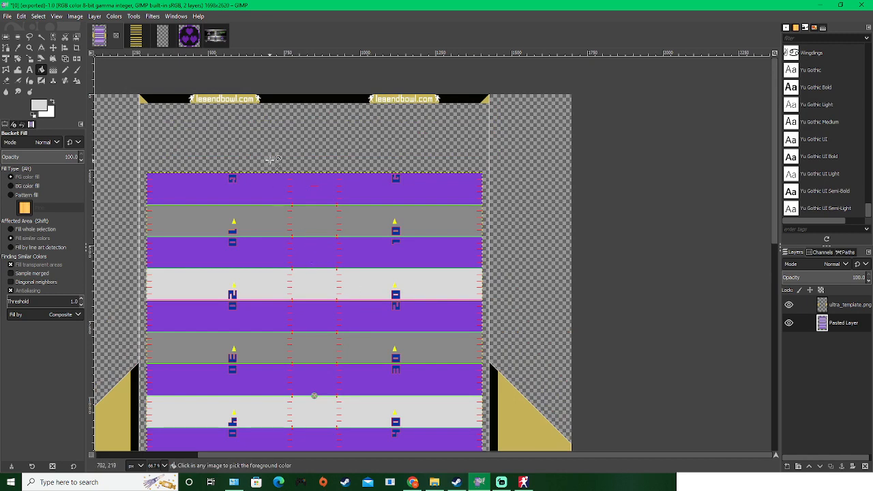
Step: Pick the field's purple from the Pasted Layer and bucket-fill both gold side areas on the ultra_template.png layer
scroll(270, 160, down, 1)
drag(287, 251, 310, 182)
click(834, 306)
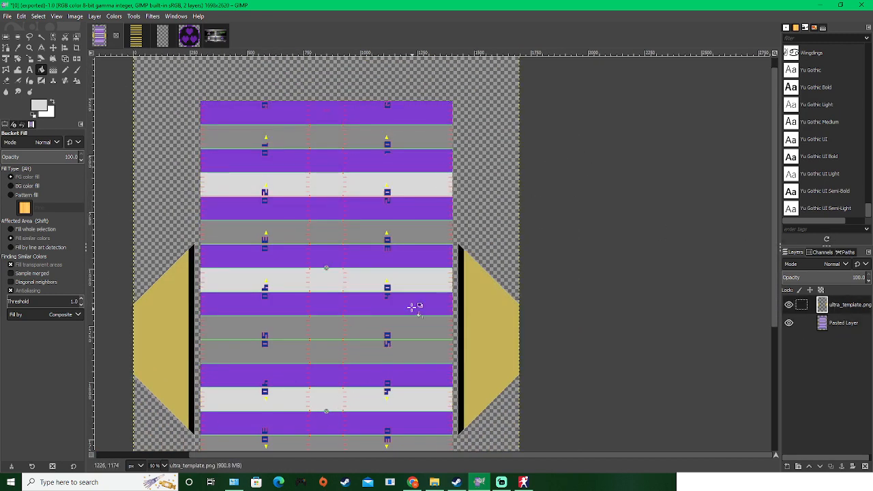
key(d)
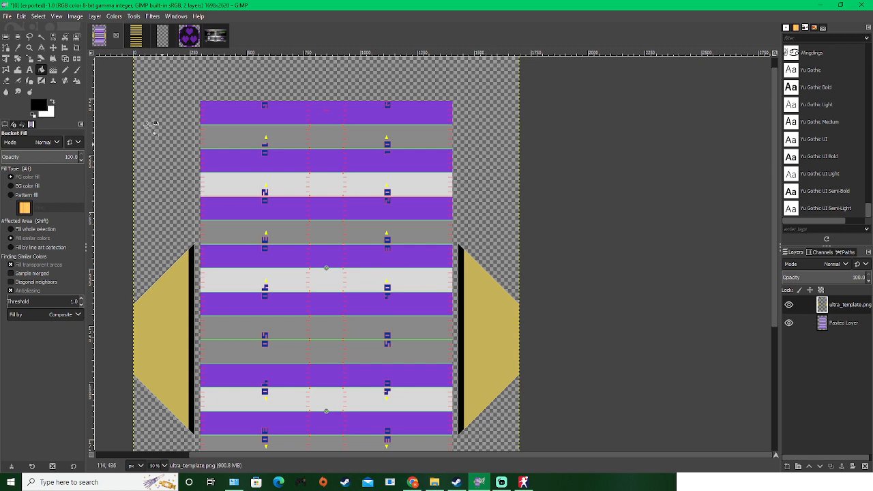
click(842, 321)
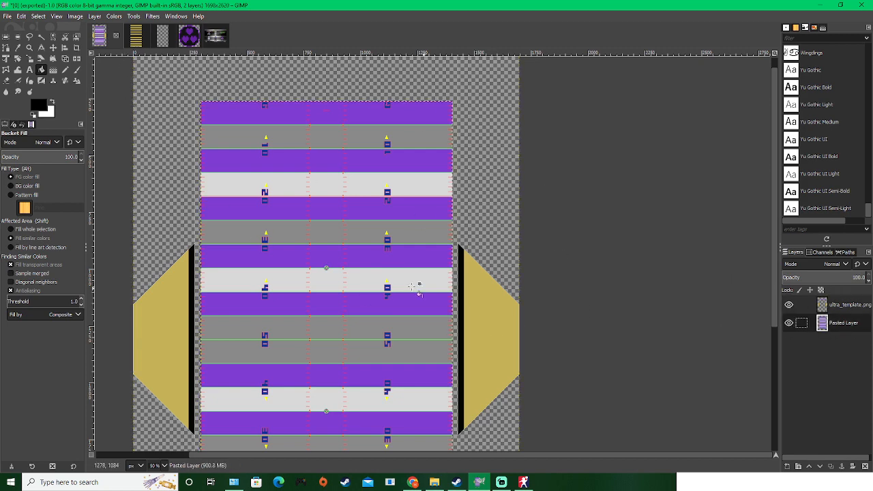
ctrl+click(396, 253)
click(837, 306)
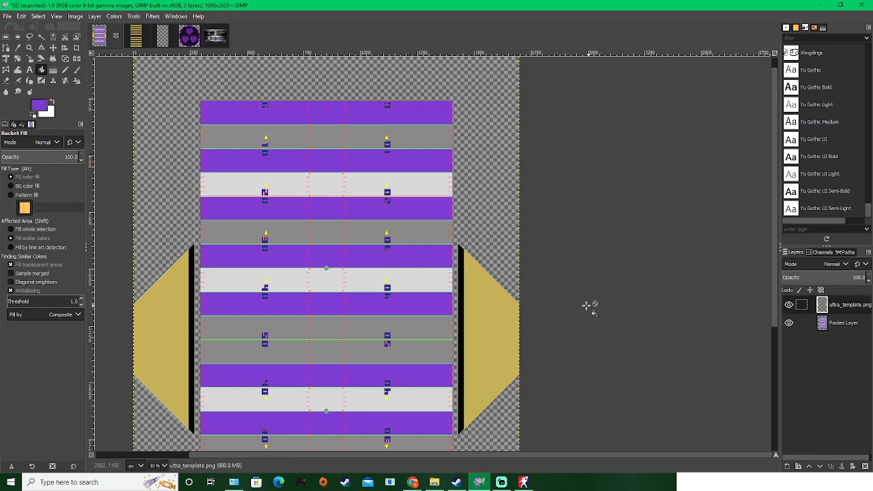
click(492, 317)
click(159, 318)
Step: Select the gold of the legendbowl.com border banners by color and paint it purple with the Pencil tool
scroll(235, 204, up, 5)
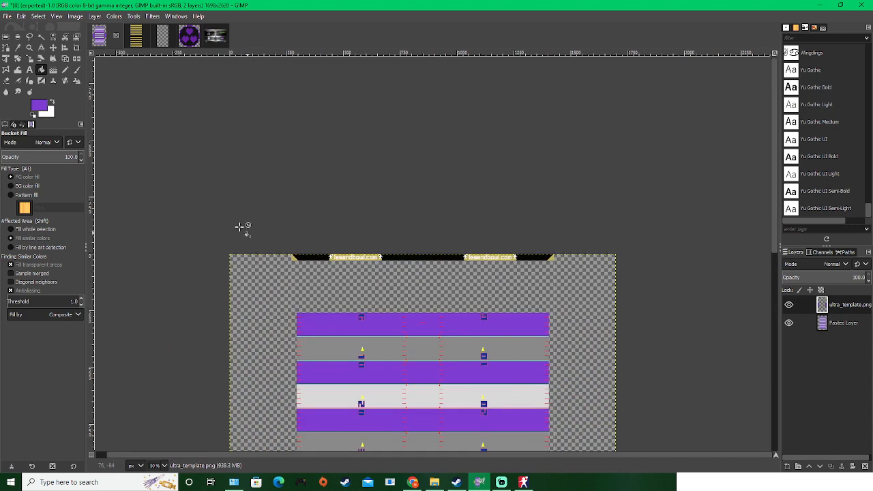
click(53, 37)
key(1)
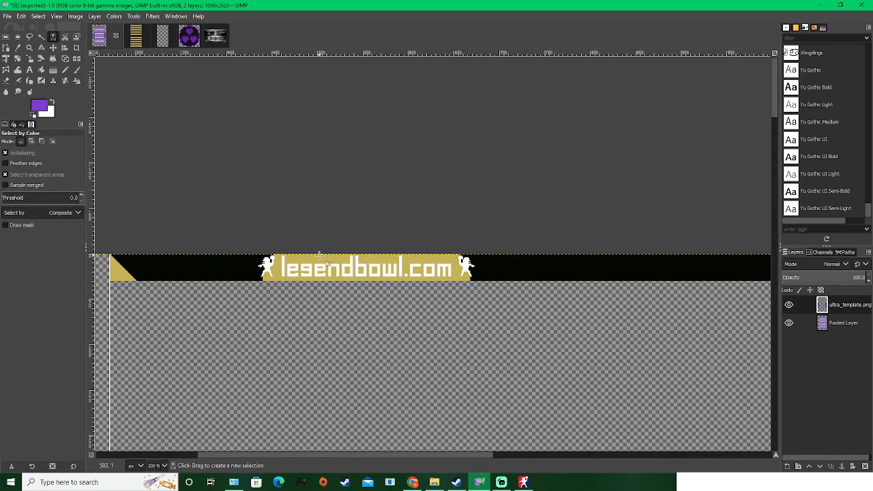
click(322, 266)
scroll(322, 266, up, 6)
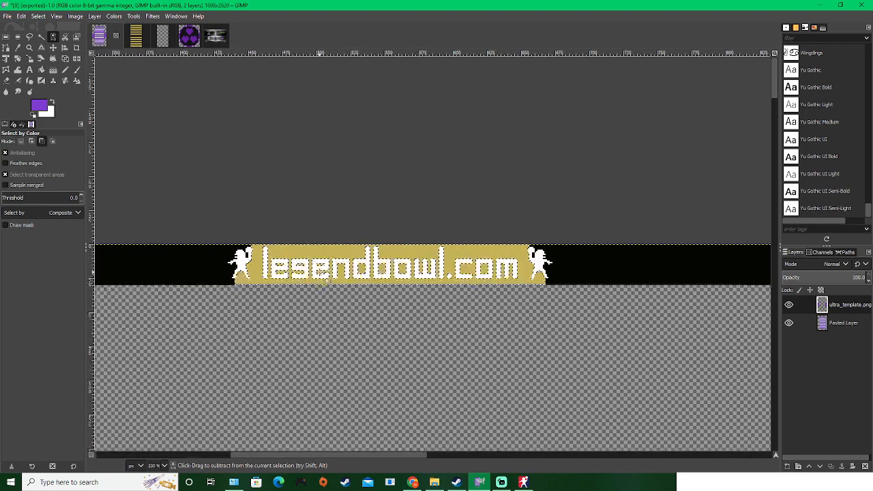
scroll(274, 246, down, 5)
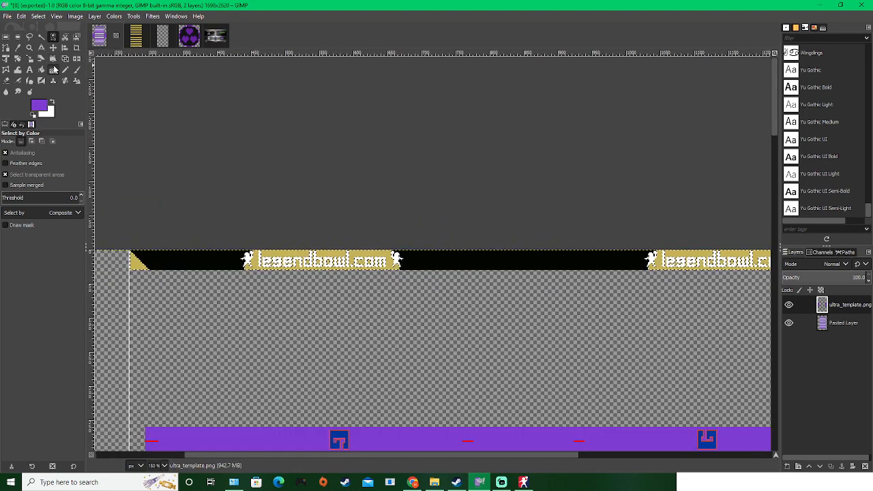
click(65, 71)
scroll(205, 254, down, 2)
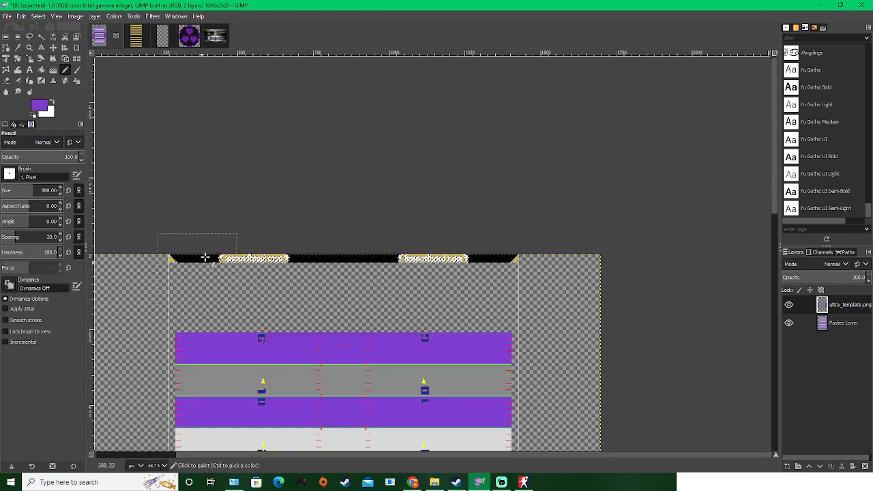
scroll(477, 328, down, 3)
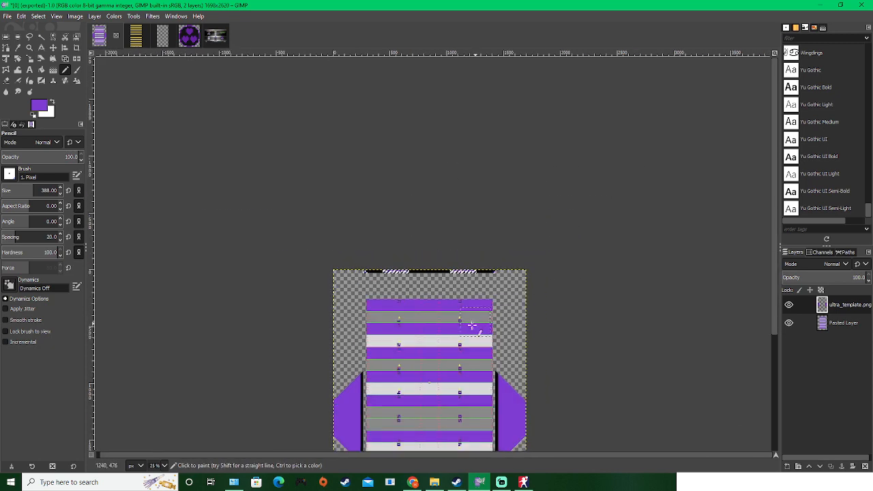
scroll(430, 386, up, 4)
click(306, 297)
drag(380, 297, 693, 271)
scroll(204, 271, down, 4)
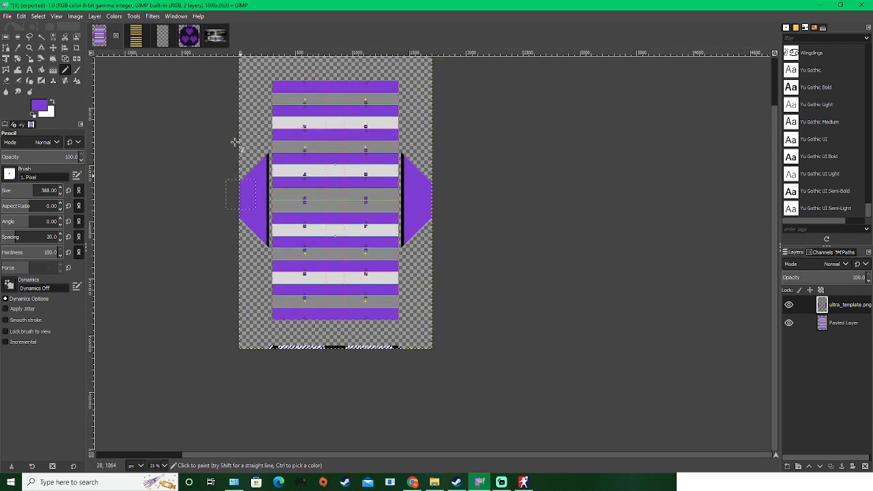
Step: Export the field to 0.png and switch to Legend Bowl to inspect it in an Offense Only practice
click(6, 17)
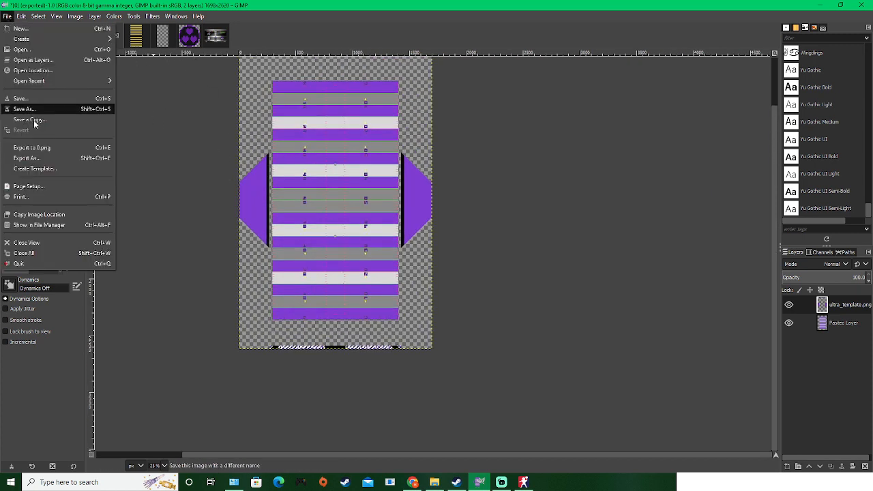
click(31, 148)
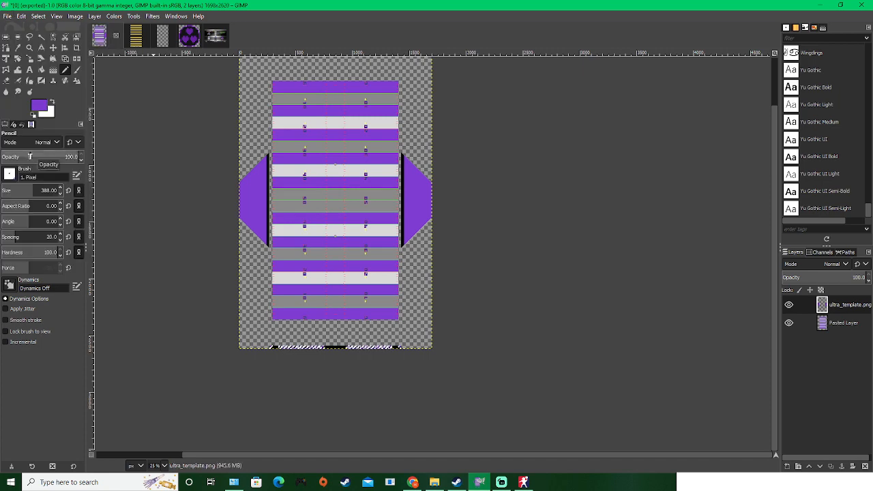
click(523, 482)
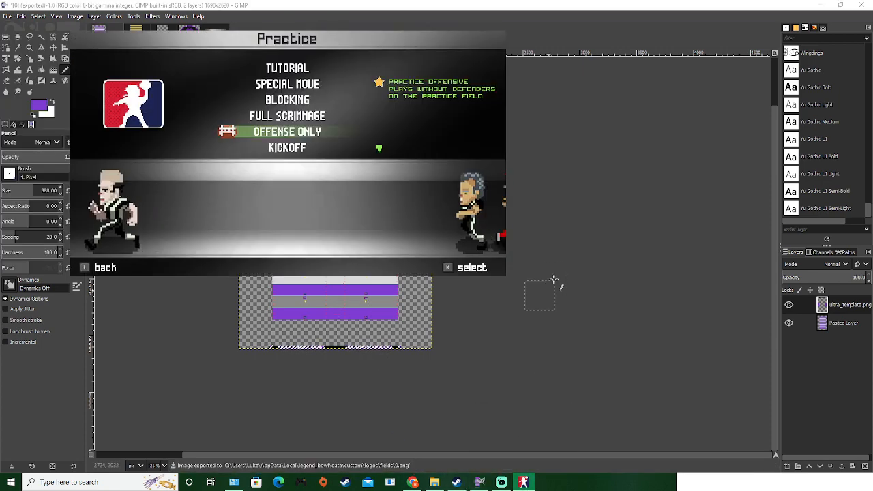
key(k)
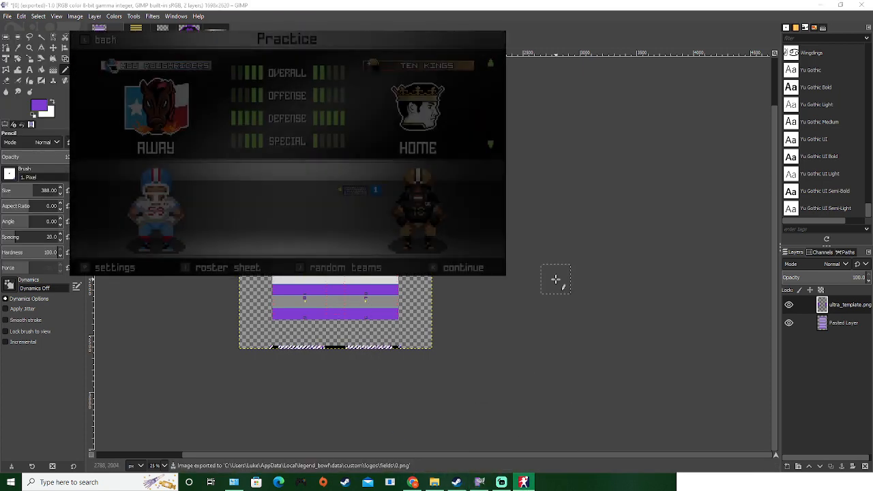
key(k)
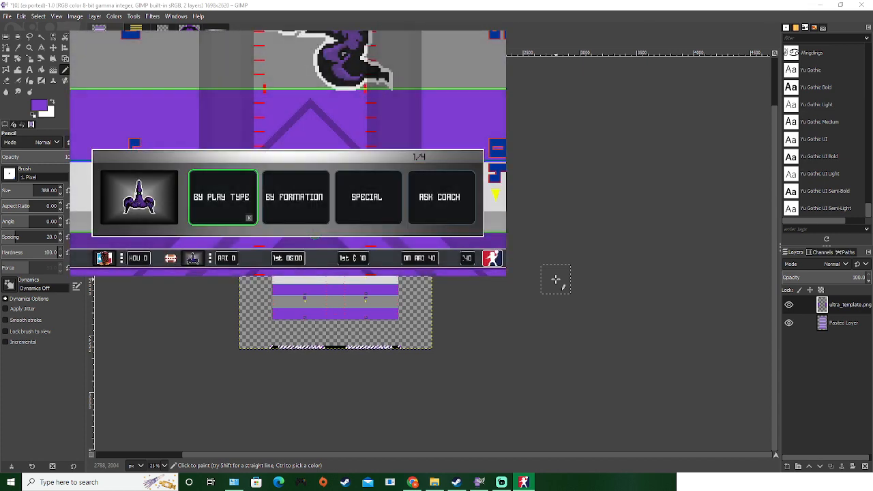
key(d)
key(k)
key(k)
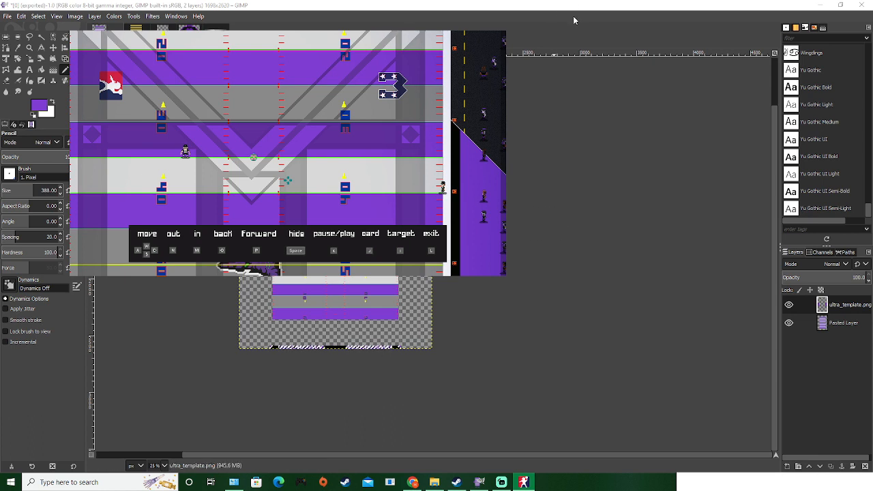
Step: Switch back to GIMP and copy the entire hearts logo from the 35_yd_line image
click(551, 8)
click(196, 40)
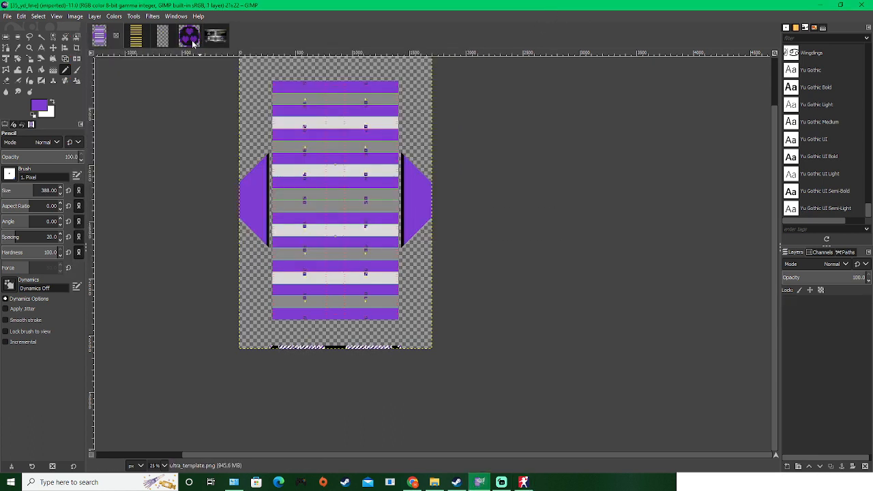
scroll(451, 277, up, 5)
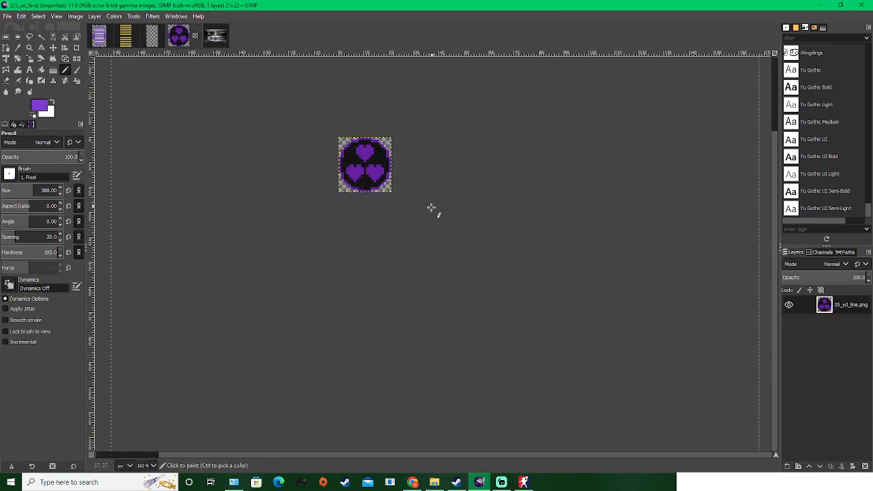
key(ctrl+a)
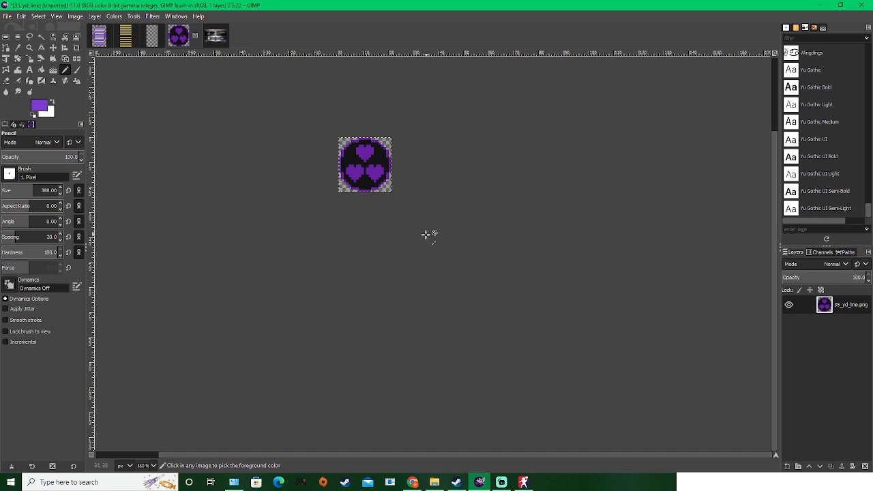
key(ctrl+c)
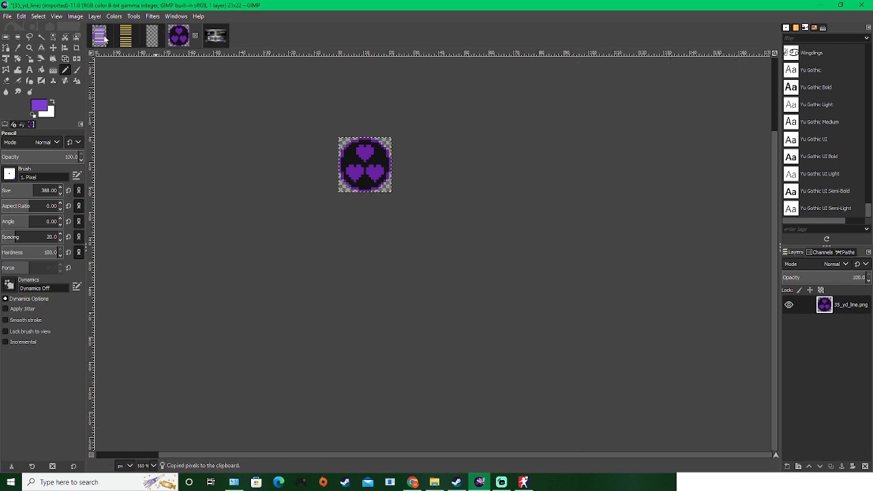
Step: Paste the hearts logo into the field image and turn the floating selection into a new layer
click(103, 38)
key(ctrl+v)
scroll(343, 170, up, 4)
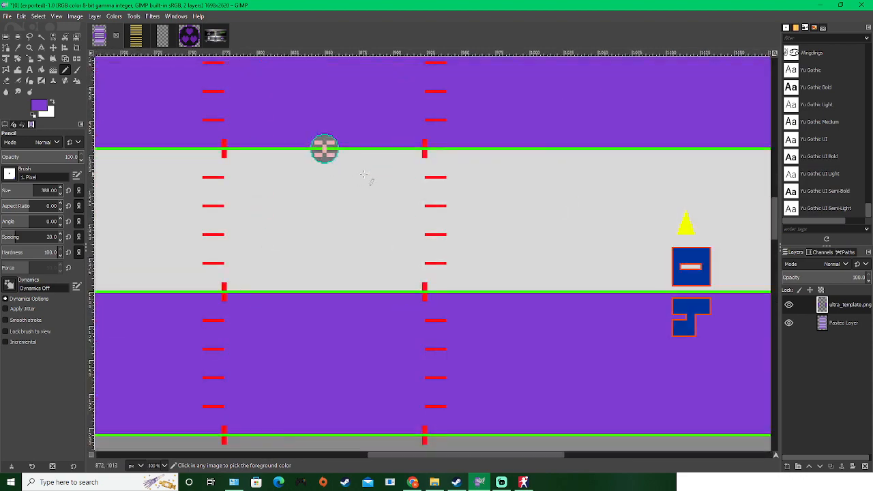
key(ctrl+v)
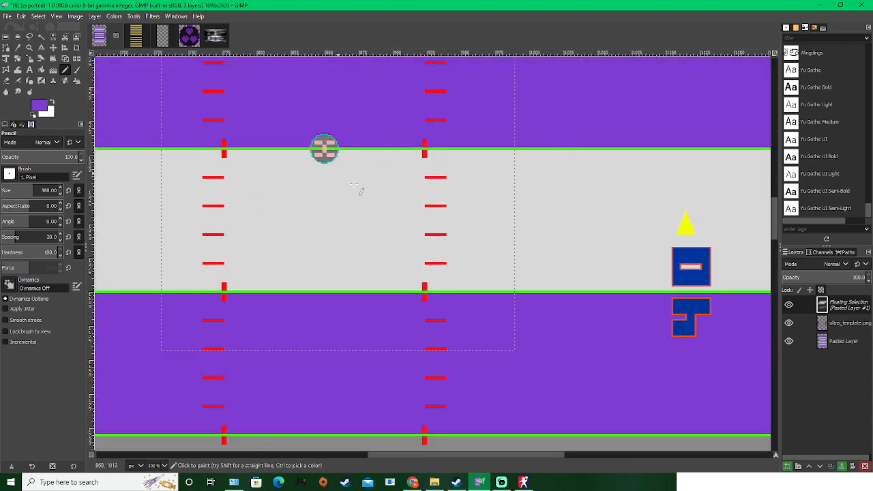
scroll(491, 250, down, 3)
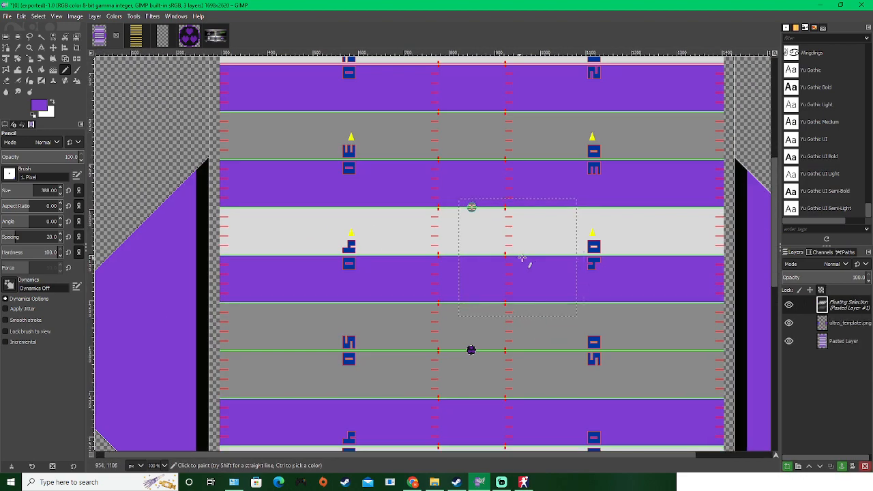
key(ctrl+shift)
right_click(837, 313)
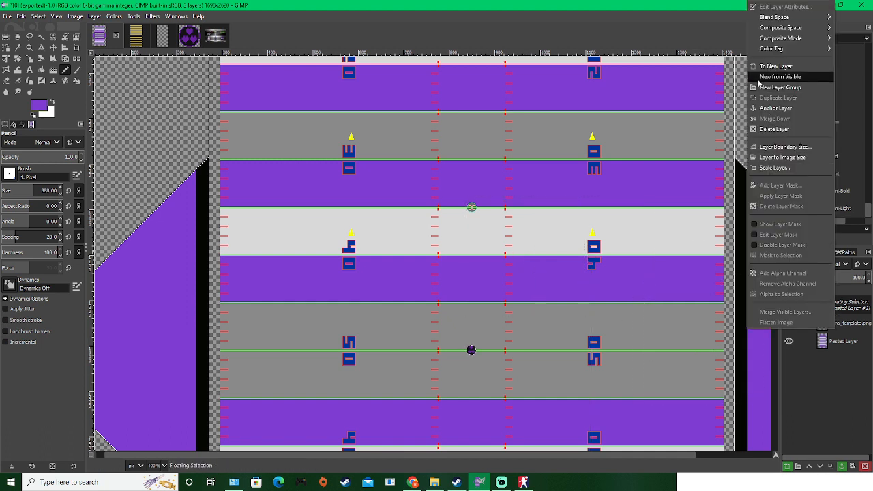
click(775, 67)
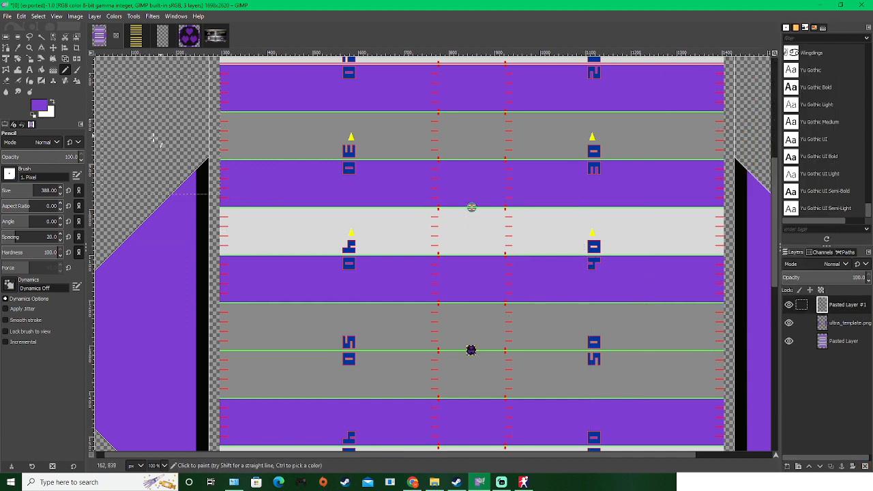
Step: Move the hearts logo over the center marker on the upper 35-yard line
click(53, 47)
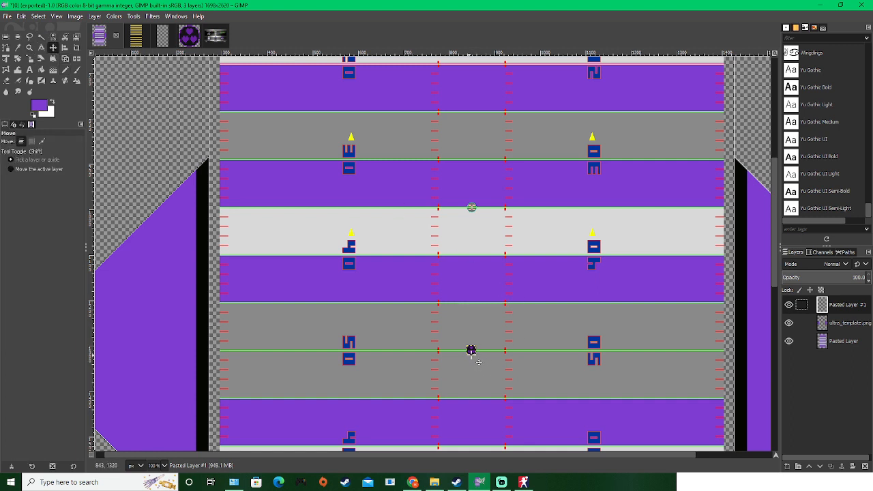
mouse_move(471, 352)
mouse_down()
mouse_move(477, 213)
mouse_move(452, 181)
mouse_move(462, 189)
mouse_up()
key(3)
key(4)
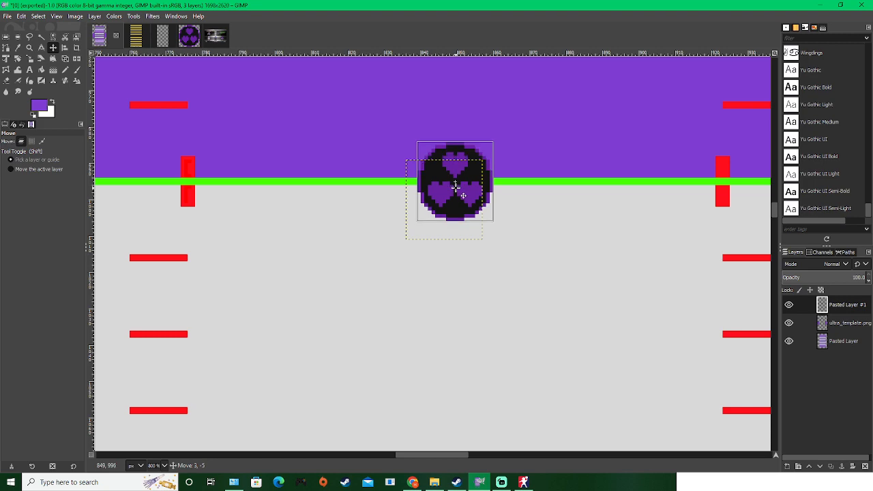
key(1)
scroll(455, 308, down, 1)
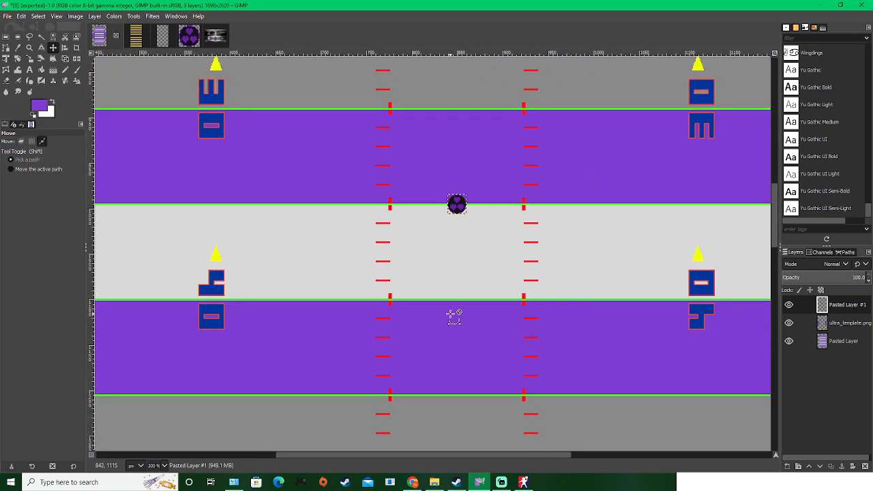
Step: Duplicate the hearts logo by copying and pasting it, and rotate the copy 180°
key(ctrl+c)
key(ctrl+v)
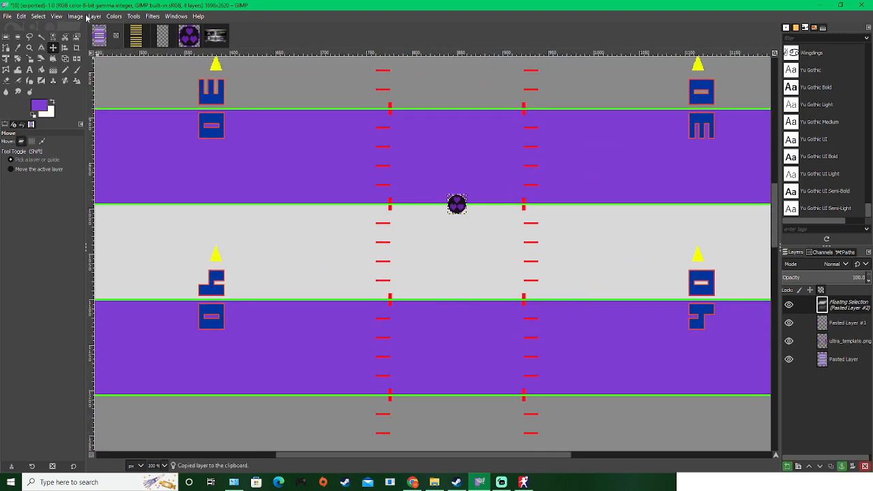
click(75, 15)
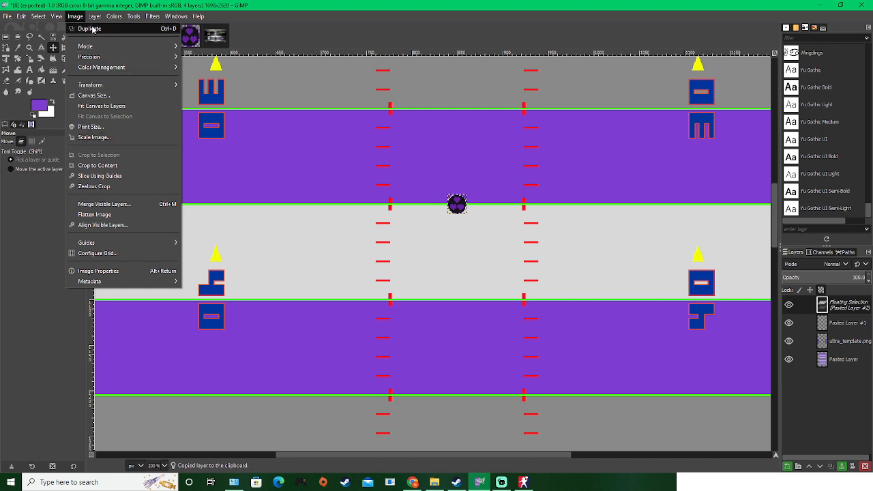
mouse_move(94, 15)
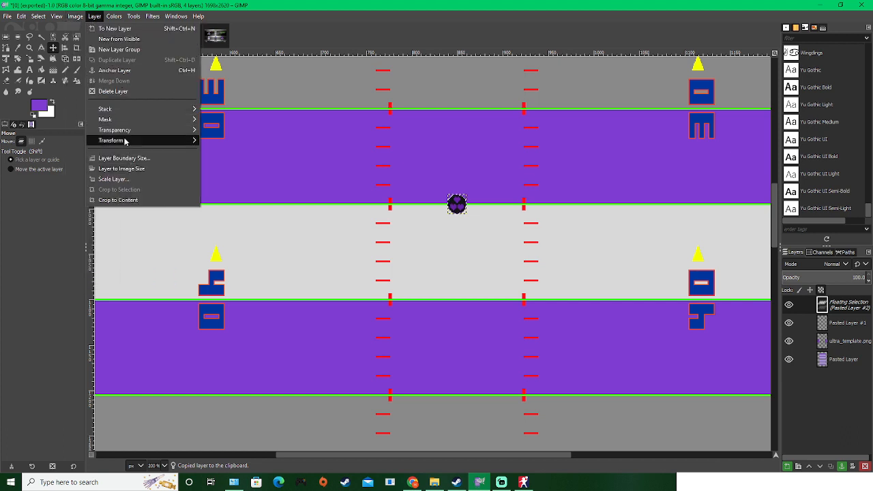
mouse_move(133, 141)
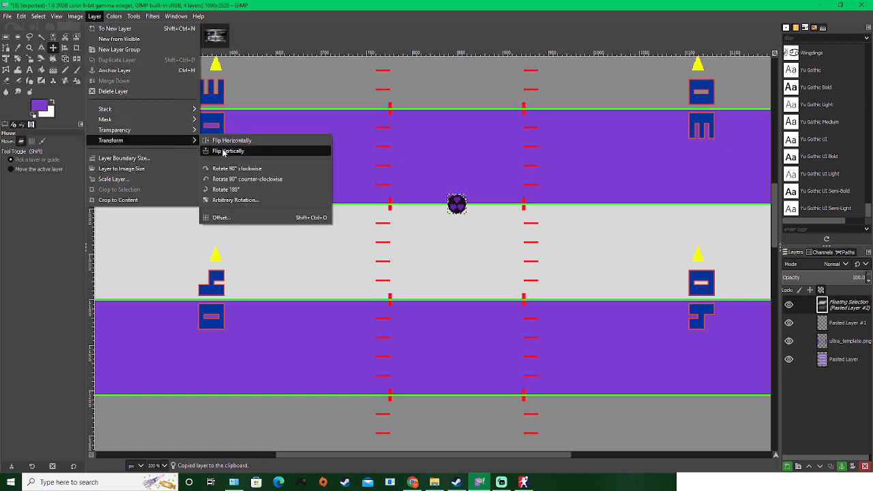
click(230, 190)
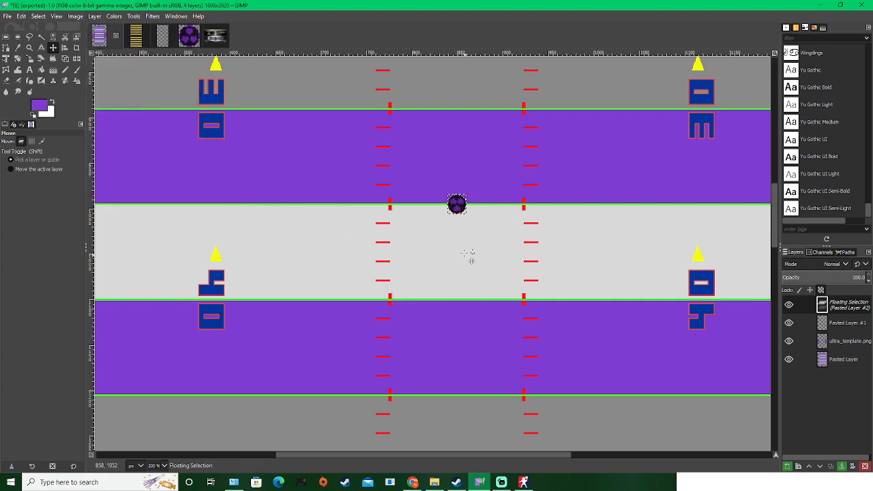
Step: Move the rotated logo over the center marker on the lower 35-yard line and anchor it to the logo layer
drag(456, 208, 455, 330)
scroll(458, 387, up, 6)
scroll(455, 331, down, 8)
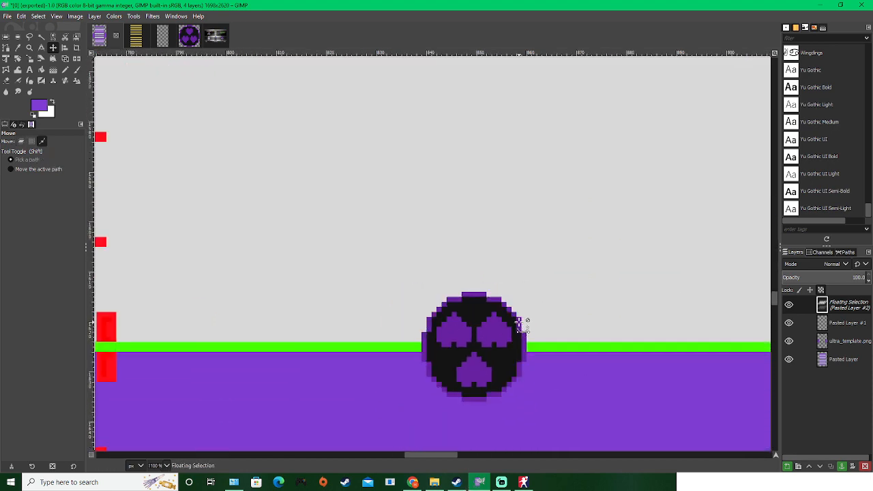
key(ctrl+h)
ctrl+scroll(548, 276, down, 2)
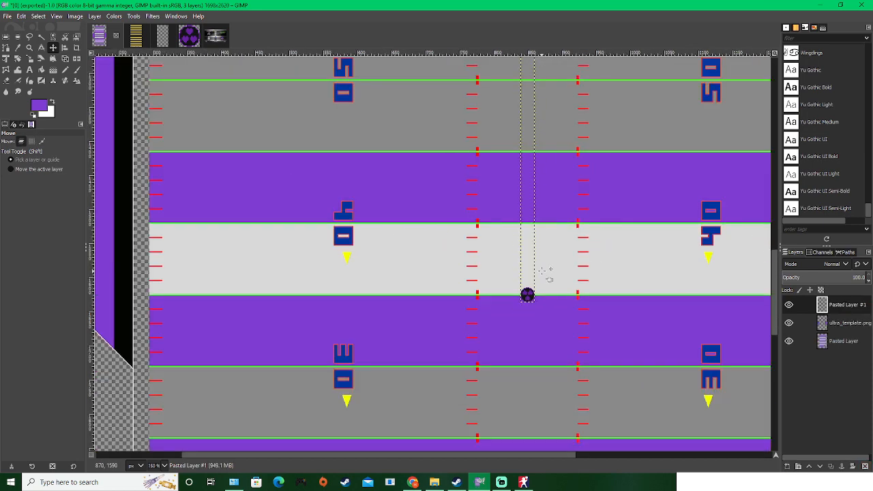
Step: Make the ultra_template.png layer active and review the two logo positions on the field
ctrl+scroll(513, 196, down, 4)
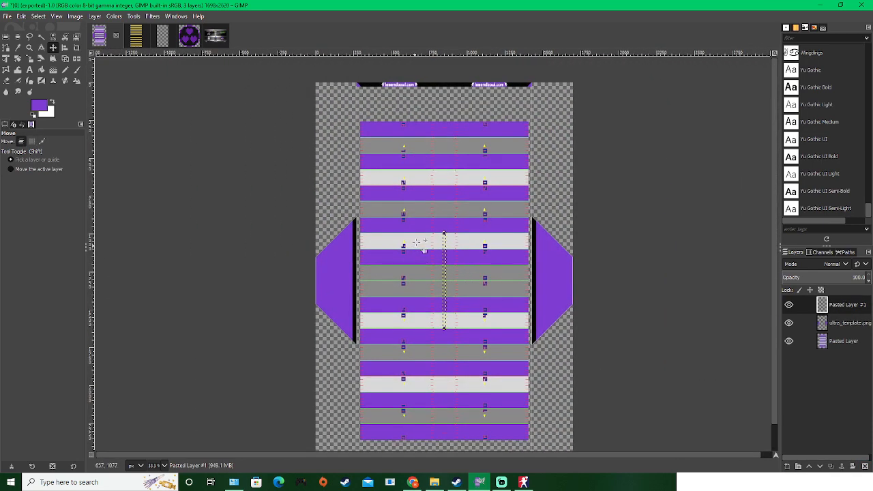
ctrl+scroll(436, 247, up, 3)
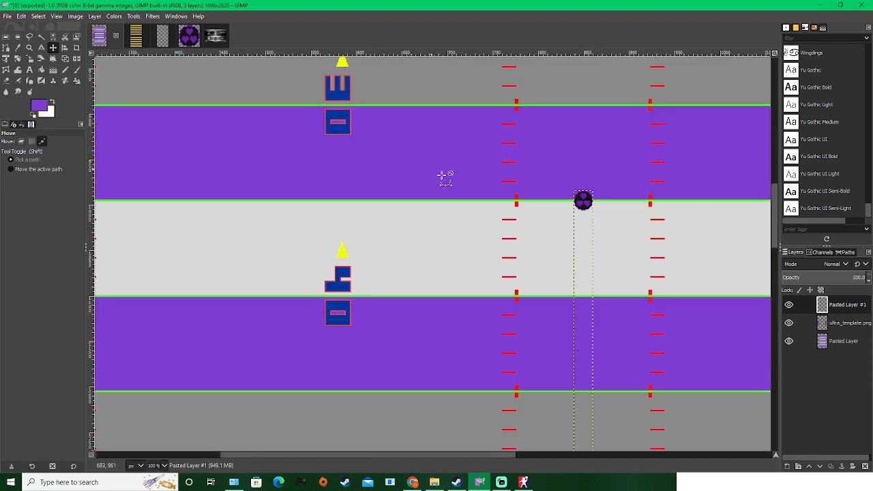
mouse_move(843, 327)
mouse_down()
mouse_move(829, 308)
mouse_move(837, 339)
mouse_up()
drag(575, 222, 306, 282)
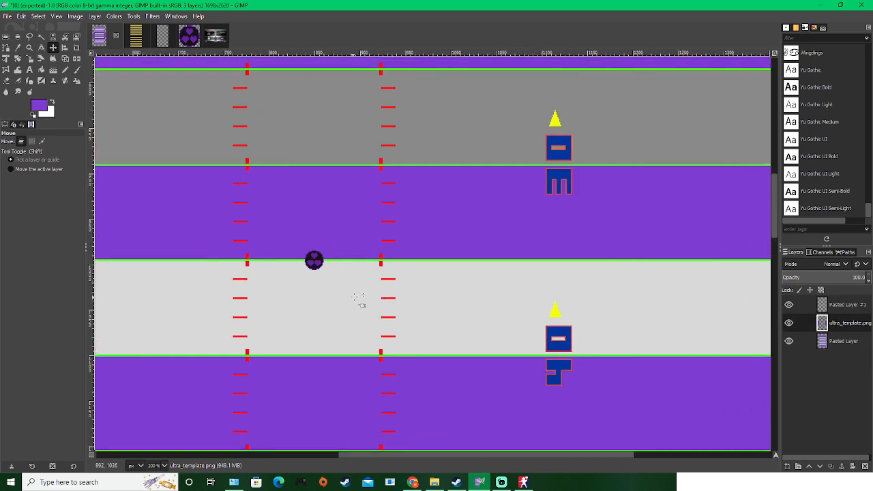
ctrl+scroll(354, 296, down, 2)
drag(180, 174, 187, 245)
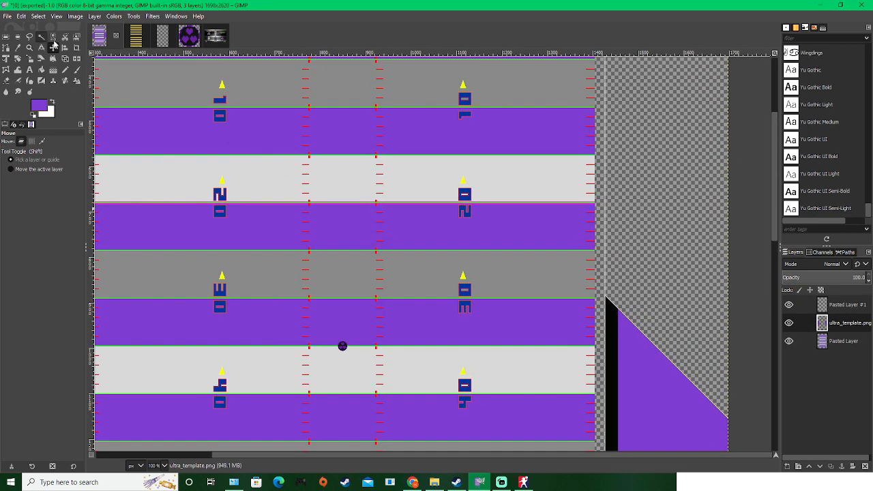
Step: Select all green yard lines by color and paint them black with the Pencil at brush size 766
click(53, 38)
ctrl+scroll(253, 125, up, 4)
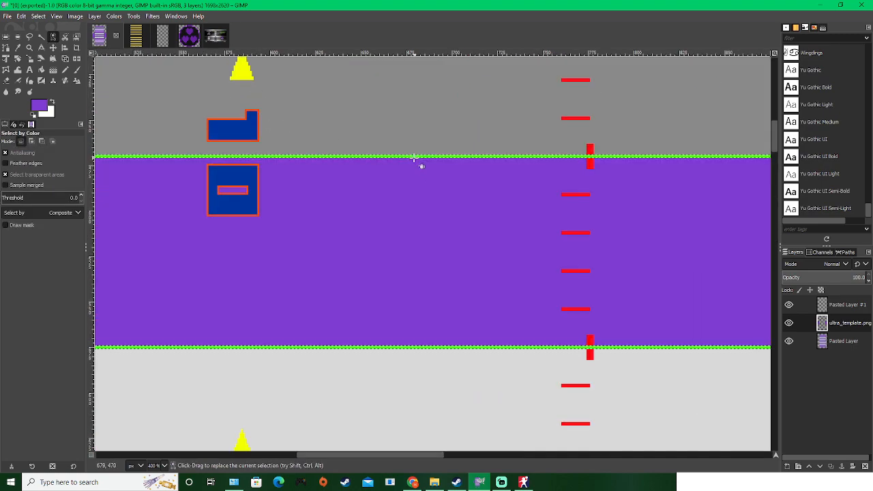
ctrl+scroll(353, 181, down, 6)
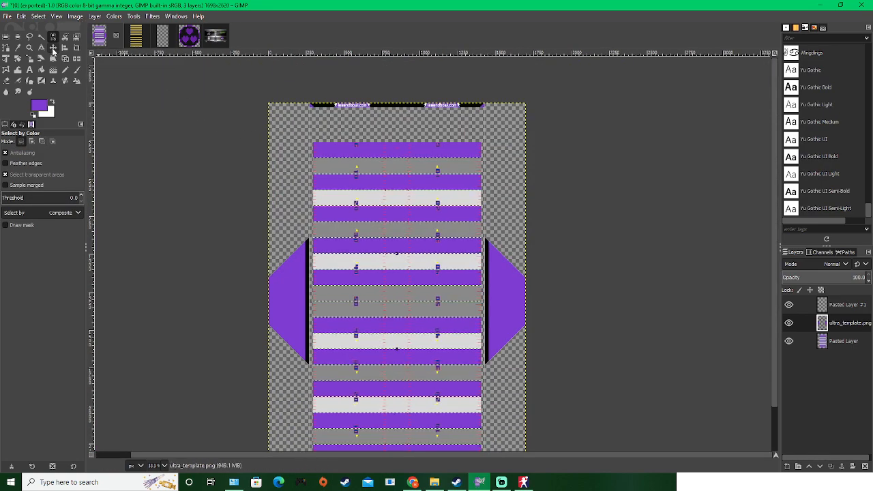
click(64, 70)
click(34, 115)
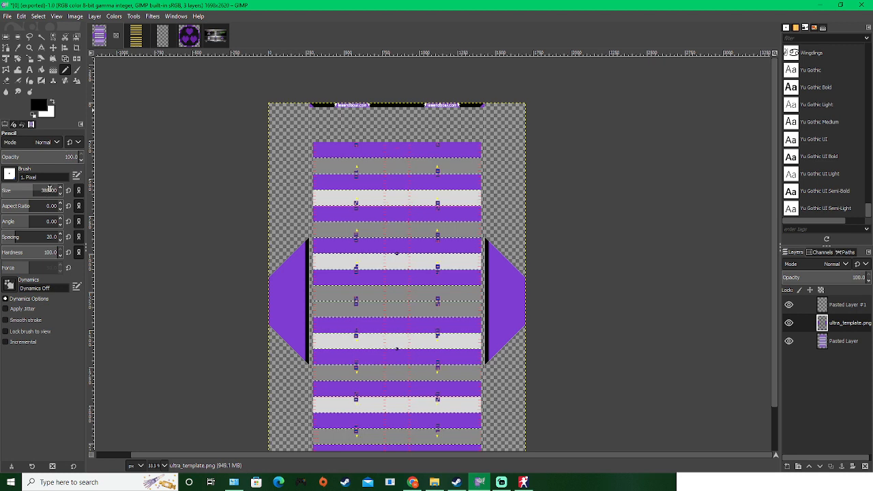
key(shift)
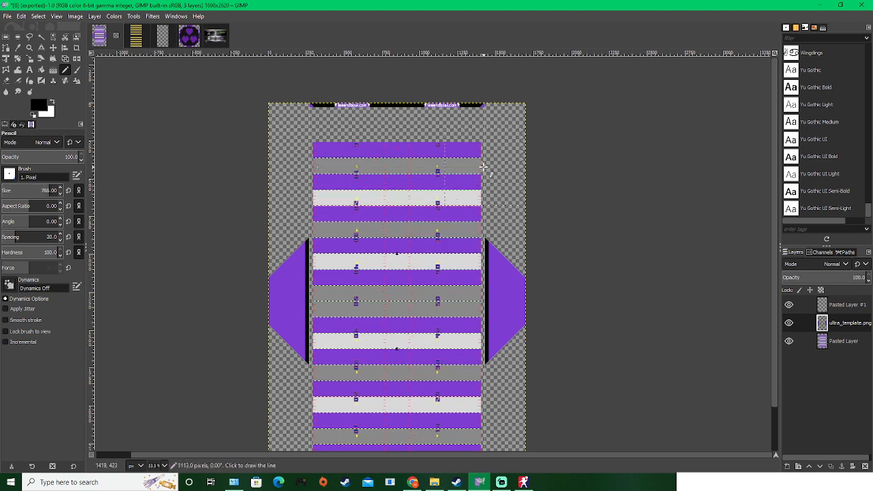
scroll(452, 204, down, 3)
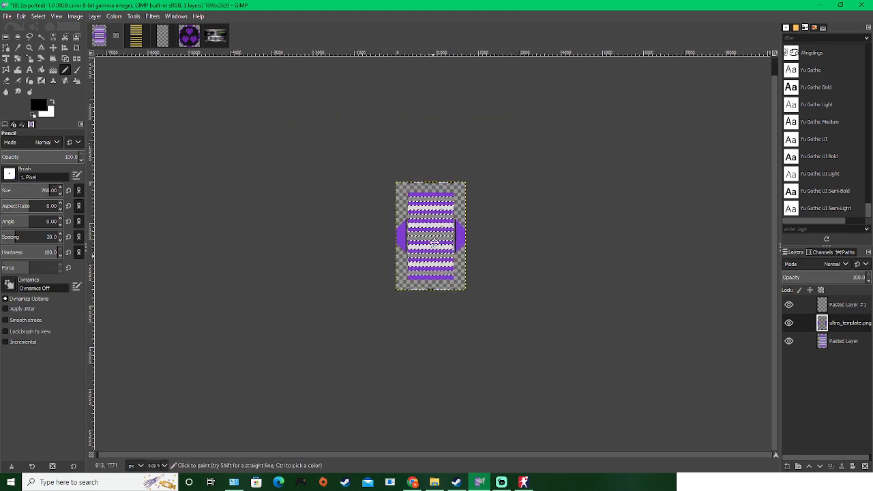
scroll(436, 212, up, 5)
click(498, 340)
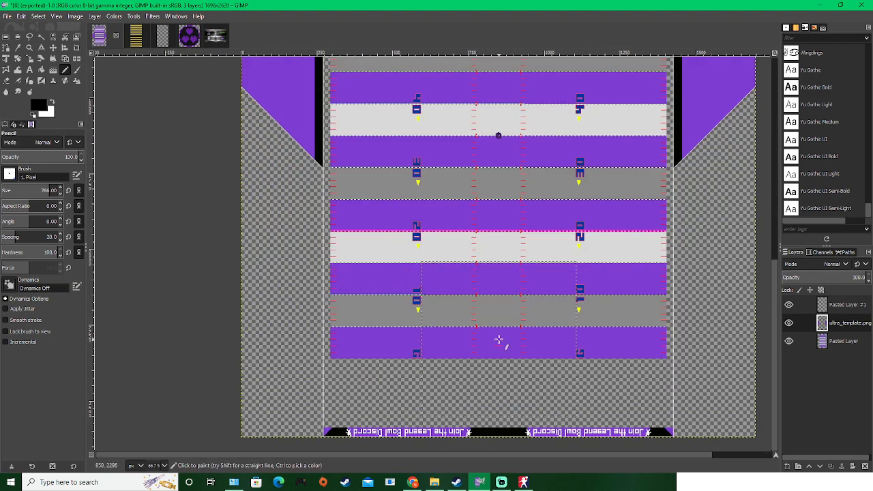
scroll(495, 339, down, 2)
scroll(480, 272, up, 2)
ctrl+shift+click(489, 132)
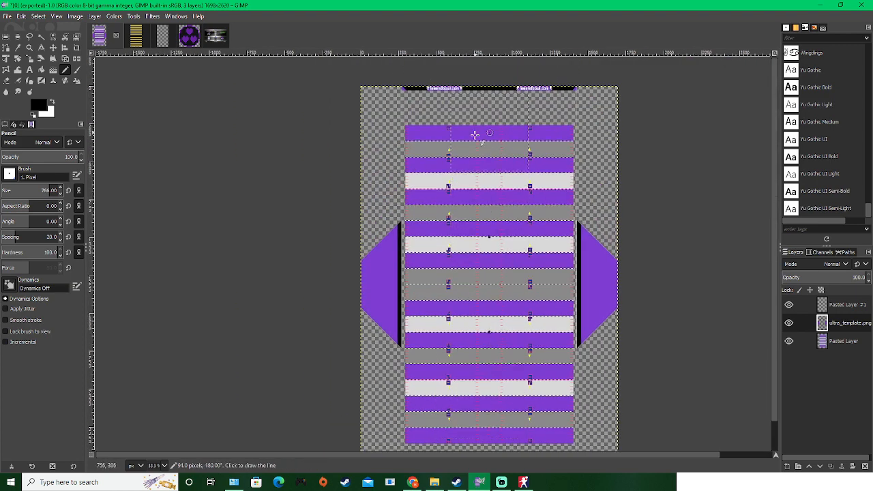
click(431, 147)
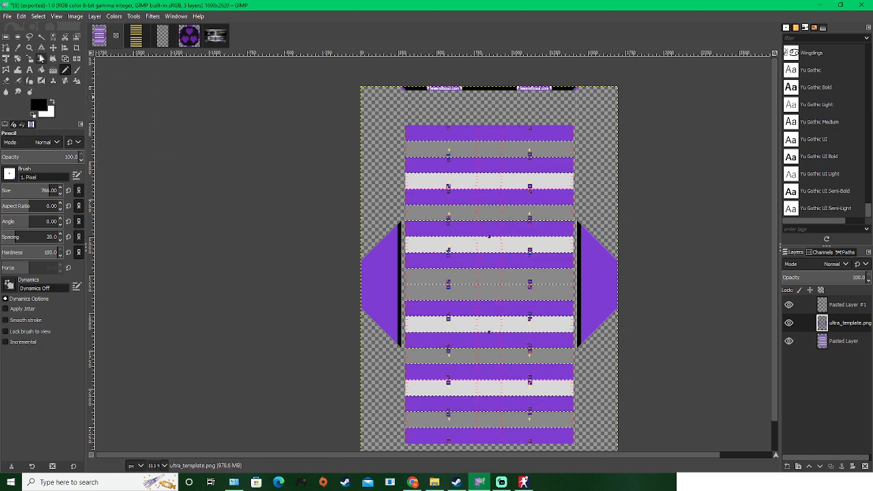
Step: Select all yellow direction arrows beside the yard numbers by color and paint them black with the Pencil
click(45, 37)
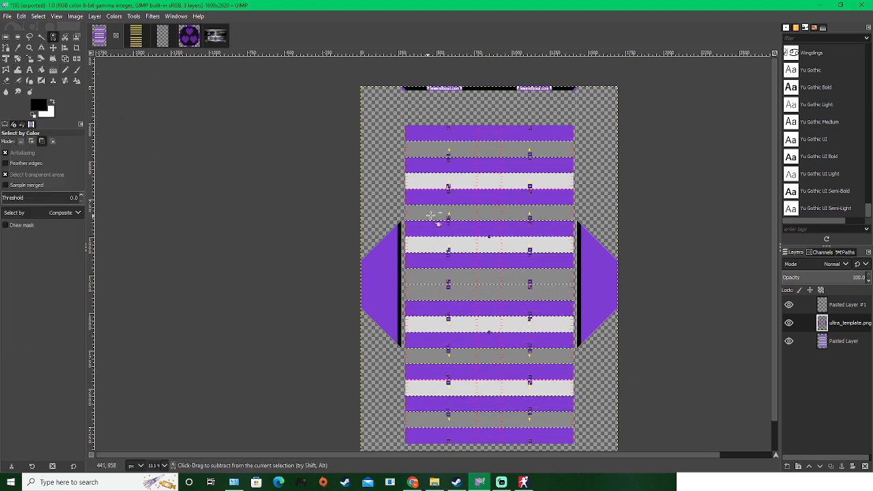
key(1)
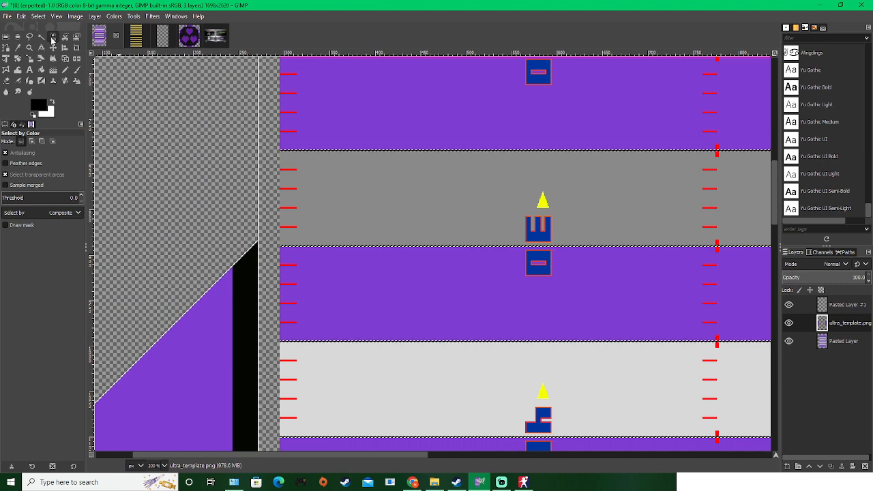
scroll(253, 195, right, 5)
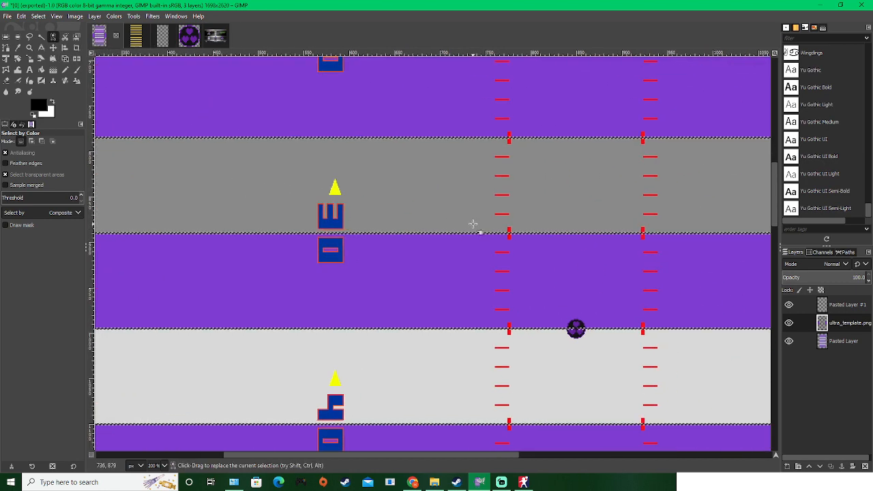
key(minus)
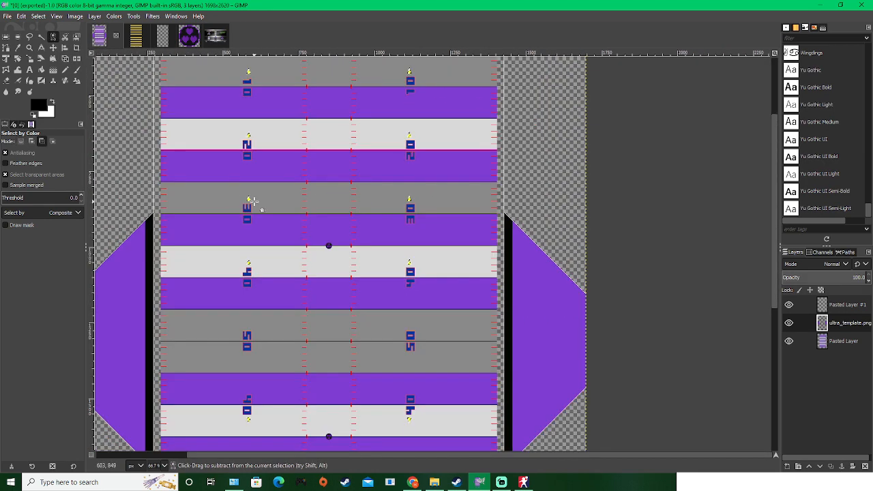
click(65, 69)
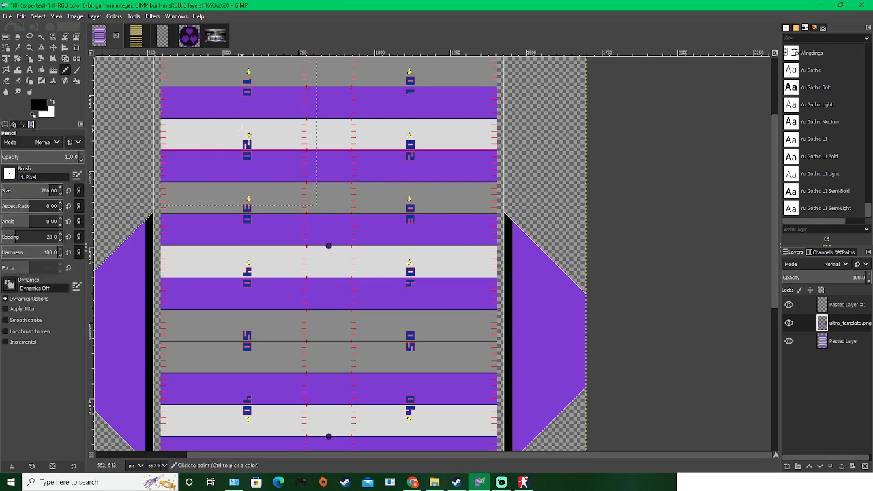
scroll(251, 167, up, 1)
click(264, 216)
scroll(263, 220, down, 2)
scroll(265, 337, down, 1)
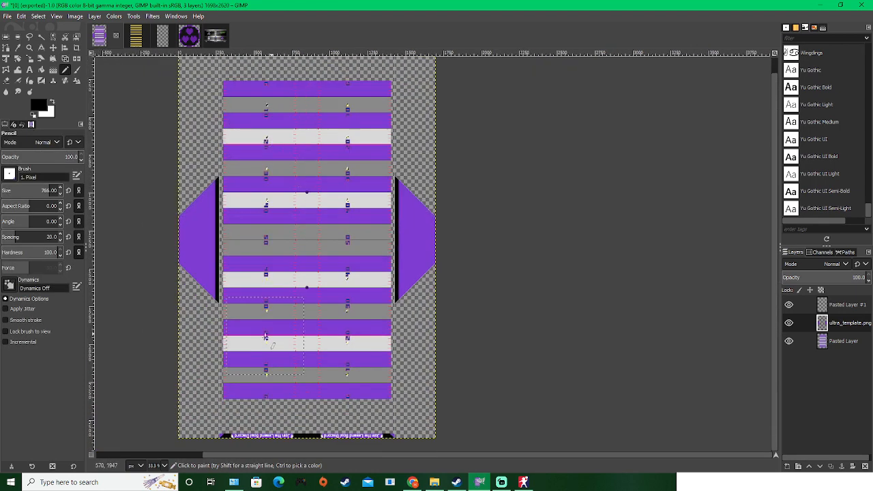
shift+click(353, 389)
scroll(346, 364, up, 3)
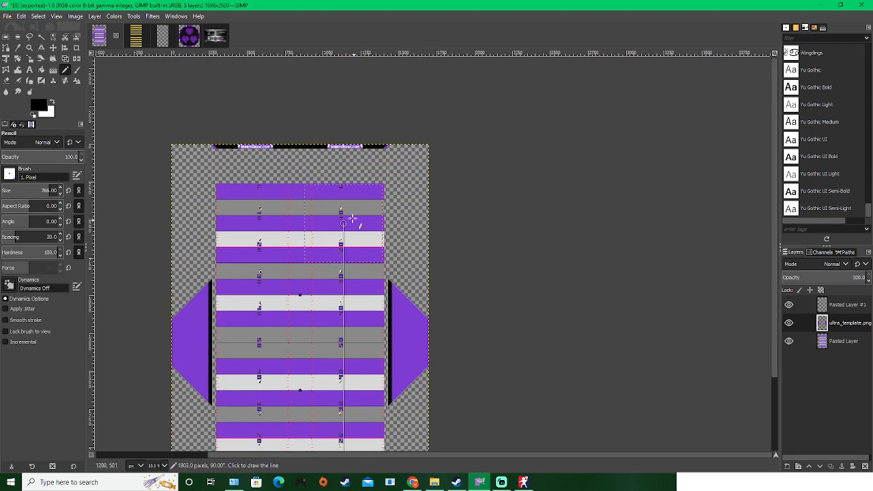
Step: Try to remove the orange outlines of the yard numbers by selecting them by color and deleting them
scroll(352, 220, up, 6)
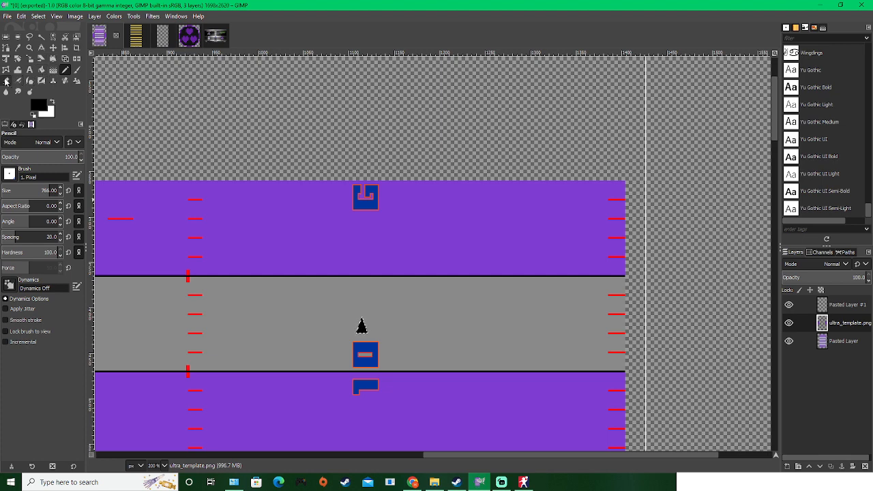
click(55, 38)
scroll(376, 216, up, 4)
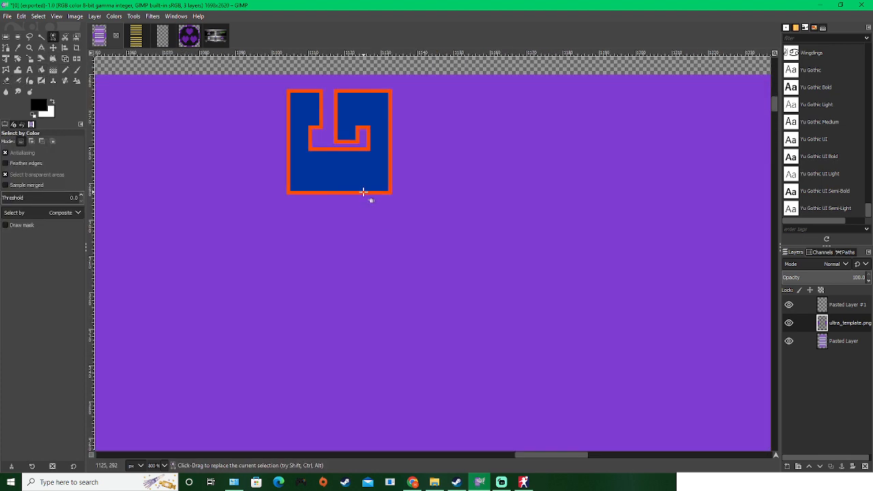
click(363, 191)
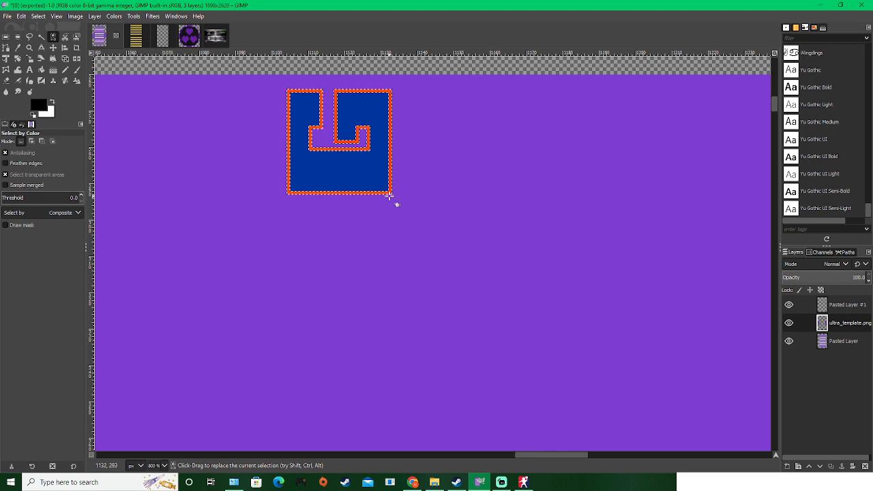
scroll(433, 259, down, 6)
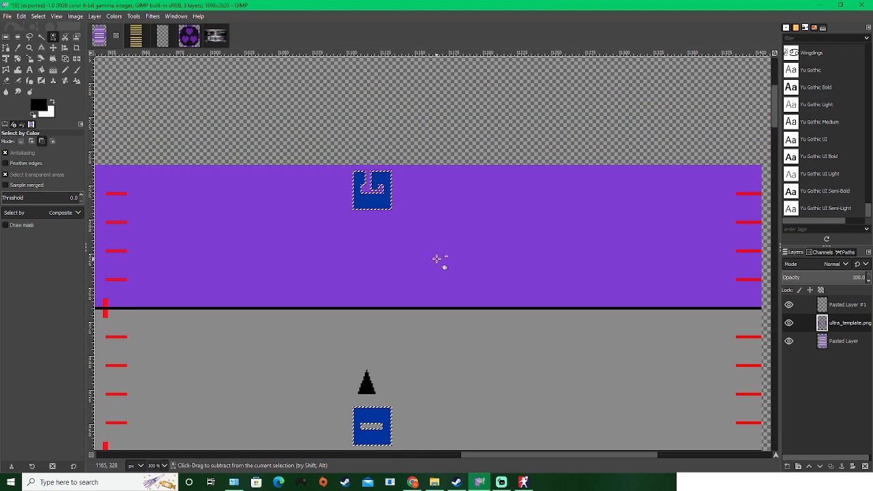
key(ctrl+shift+a)
scroll(438, 255, down, 2)
drag(442, 250, 452, 132)
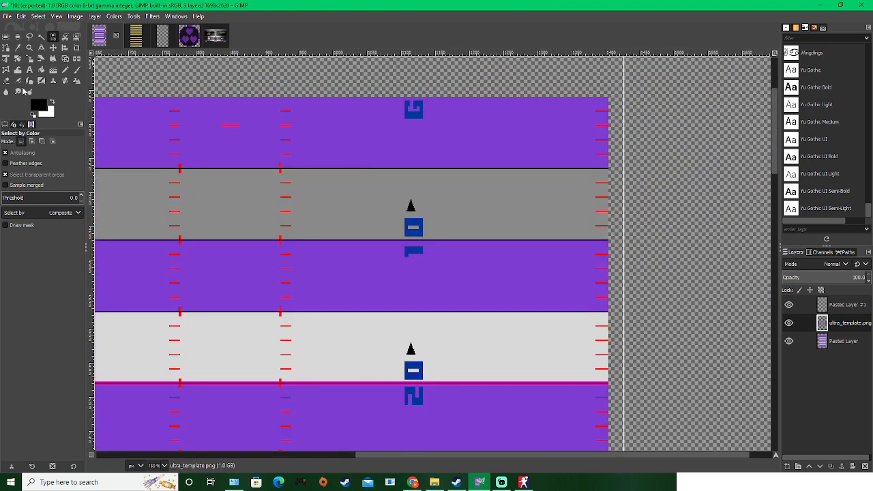
Step: Try selecting the blue number fill and the transparent areas by color, and undo the deletion of the orange outlines
click(416, 119)
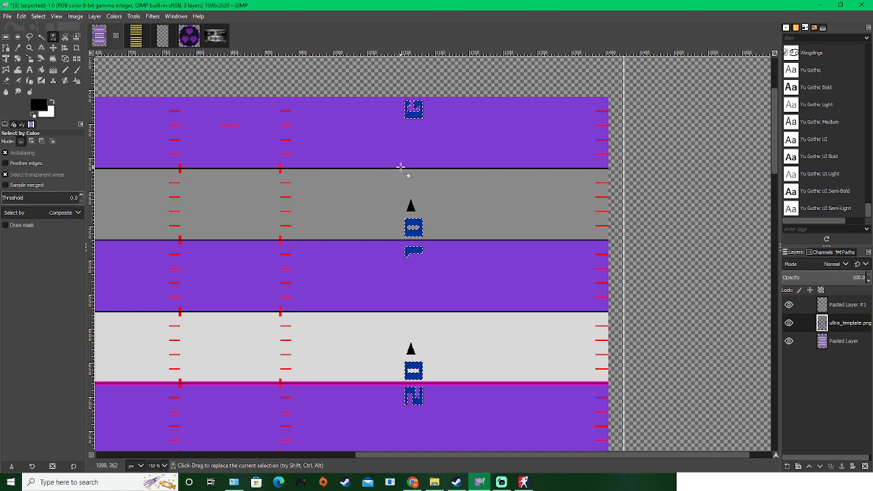
click(415, 130)
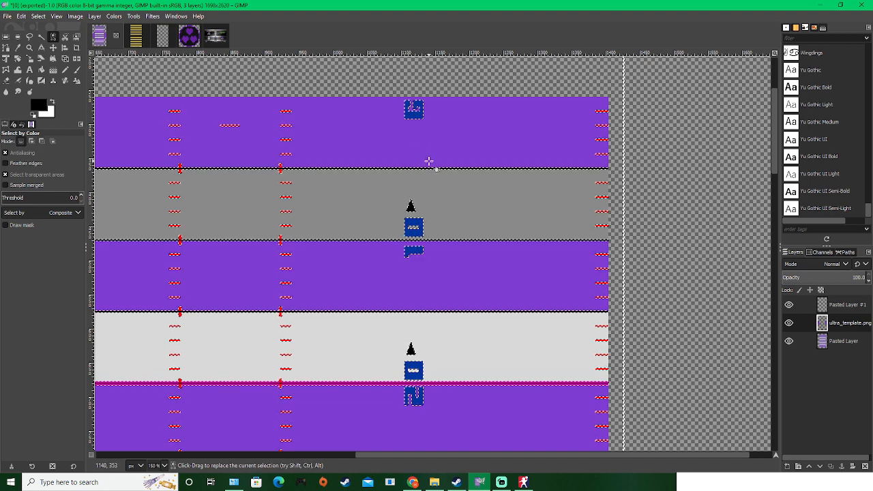
key(ctrl+shift+a)
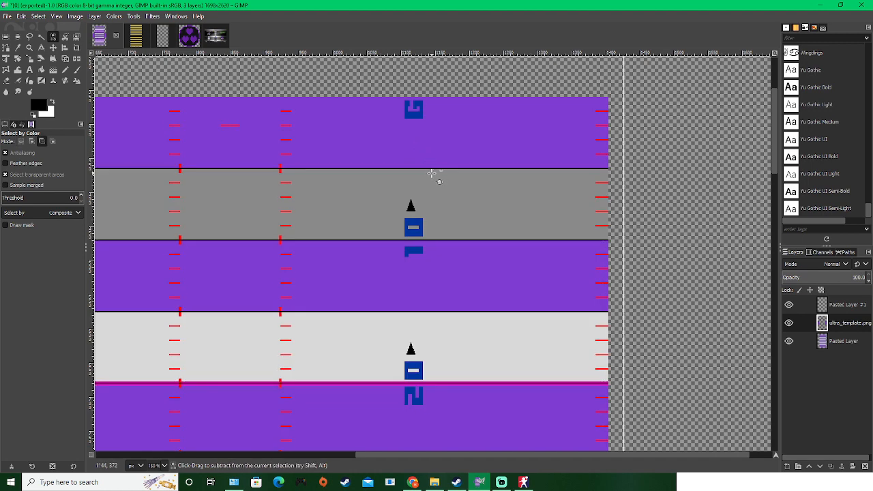
click(433, 171)
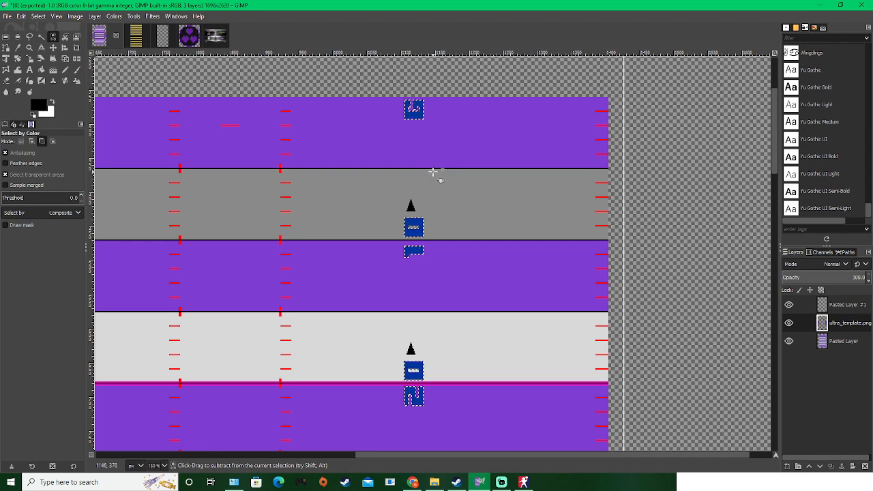
scroll(427, 165, up, 4)
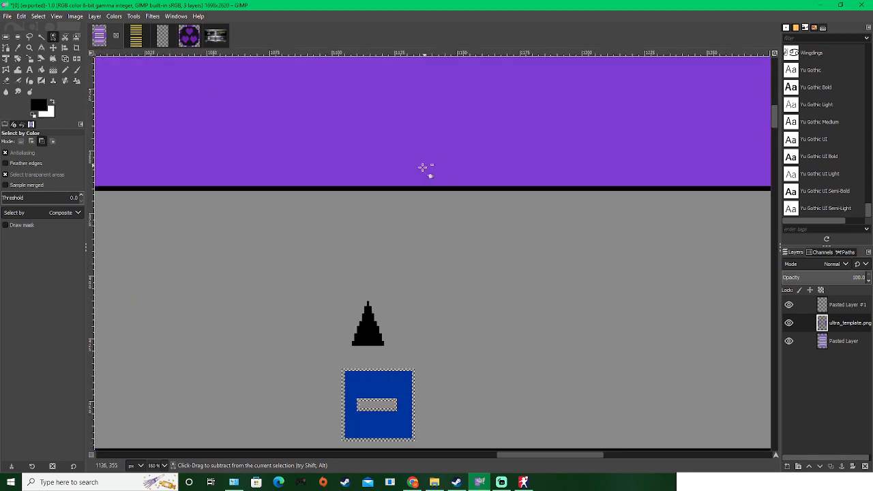
click(308, 256)
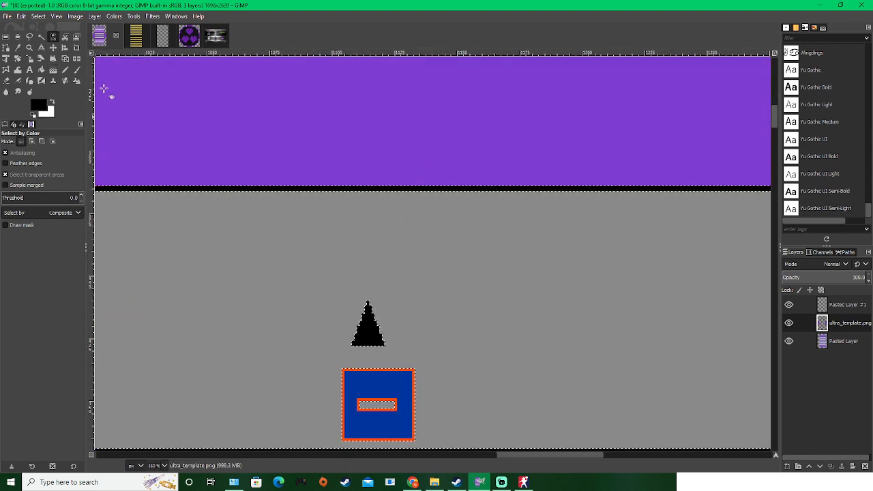
Step: Select the orange outlines of the yard numbers by color and paint them black with the Pencil across the whole field
click(364, 374)
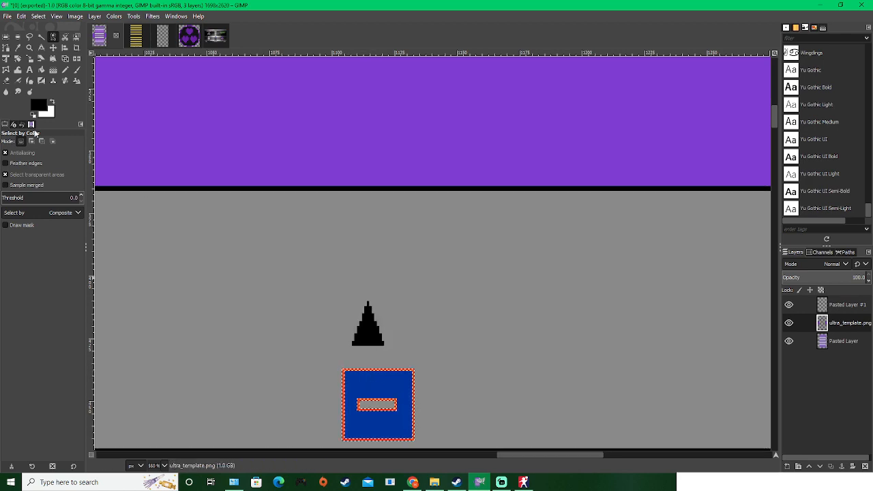
click(66, 71)
scroll(390, 213, down, 4)
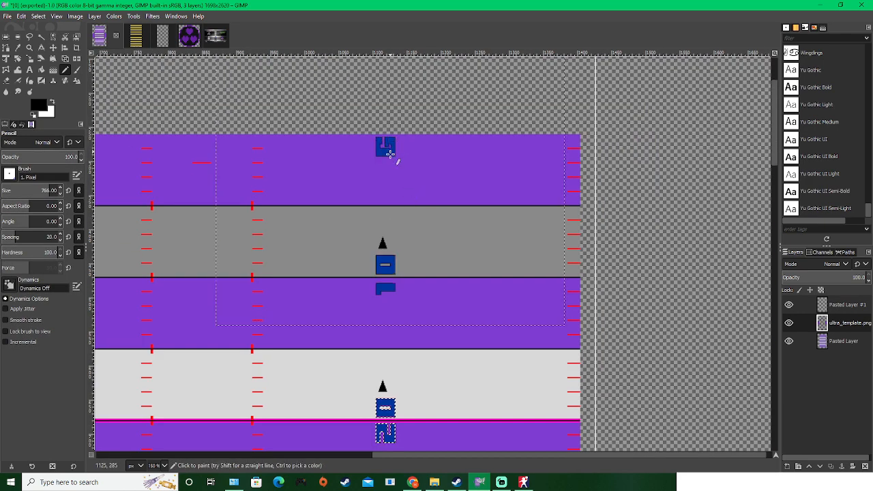
scroll(391, 162, down, 3)
drag(419, 278, 392, 10)
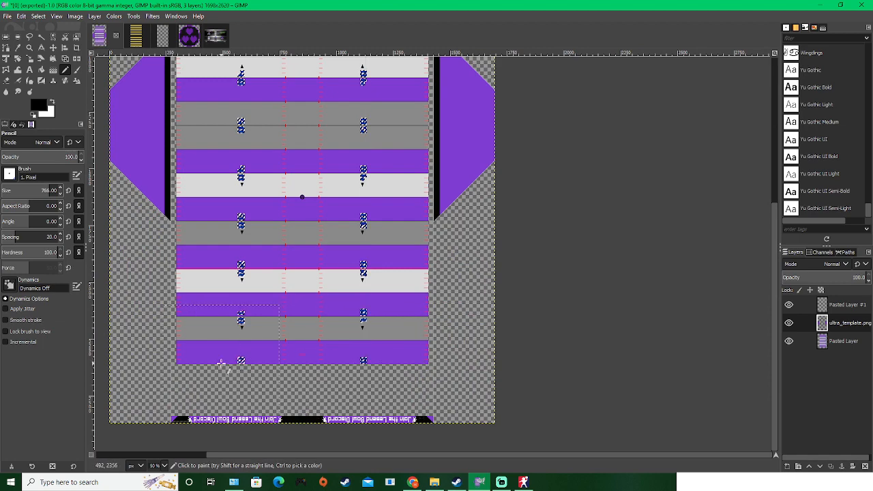
scroll(239, 351, up, 10)
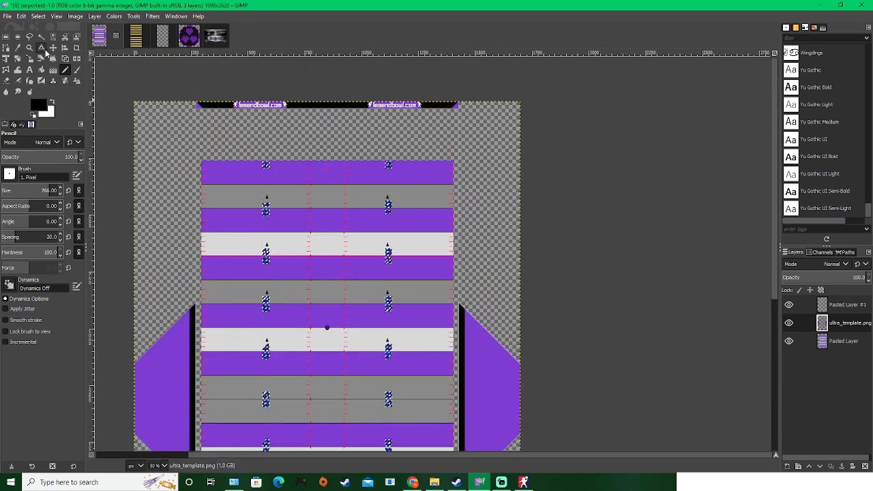
Step: Select the blue fill of the yard numbers by color, delete it, and clear the selection
key(shift+o)
key(2)
scroll(236, 201, up, 1)
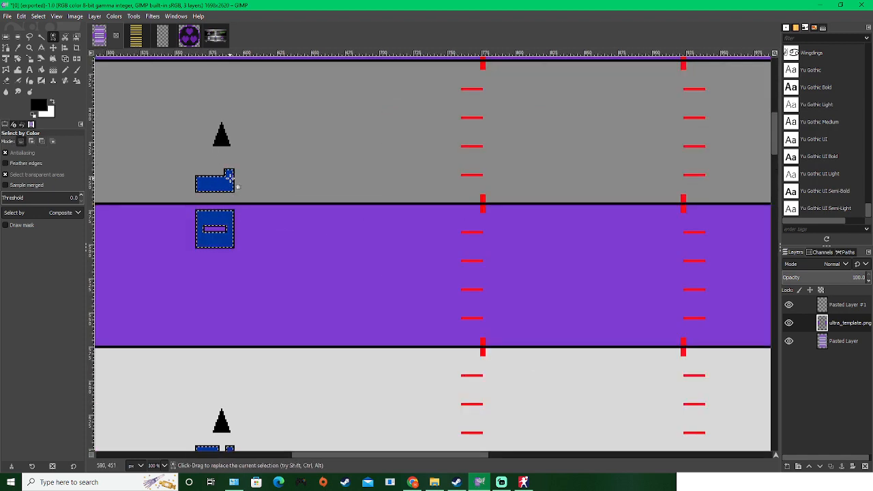
key(Delete)
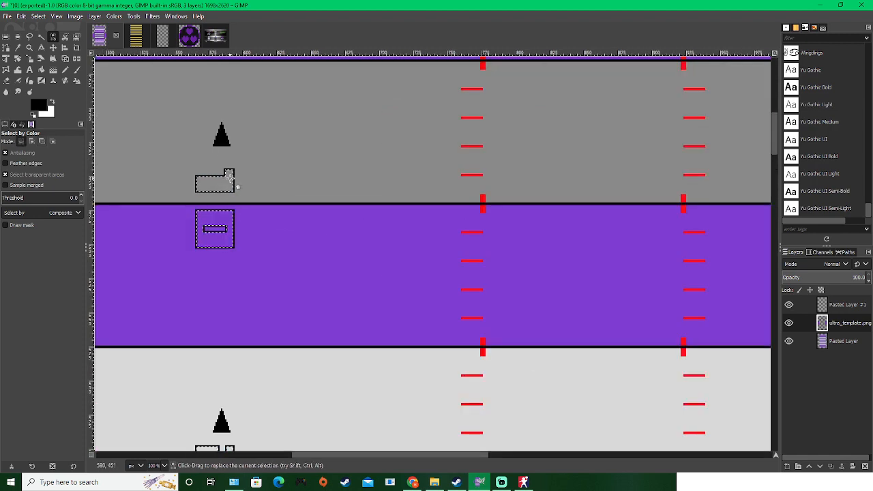
key(ctrl+shift+a)
Step: Select the red inner hash marks by color and paint them black with the Pencil across the whole field
scroll(313, 170, down, 3)
drag(312, 156, 251, 261)
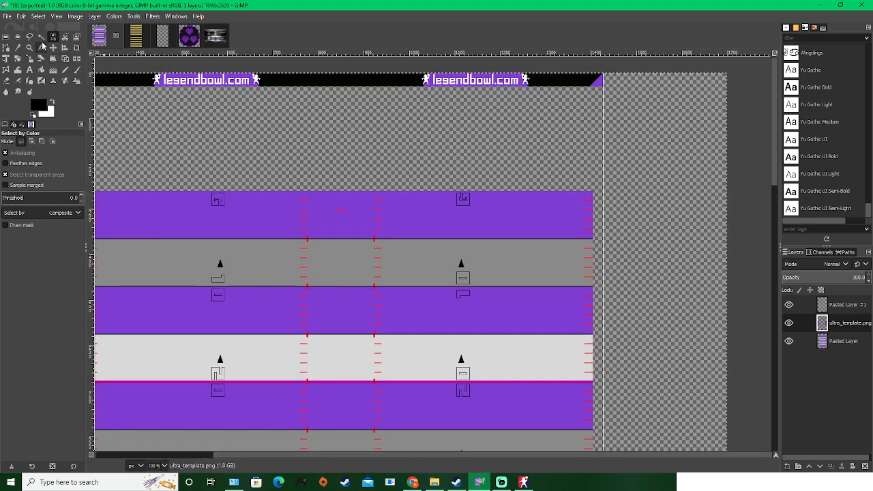
scroll(302, 200, up, 4)
click(319, 193)
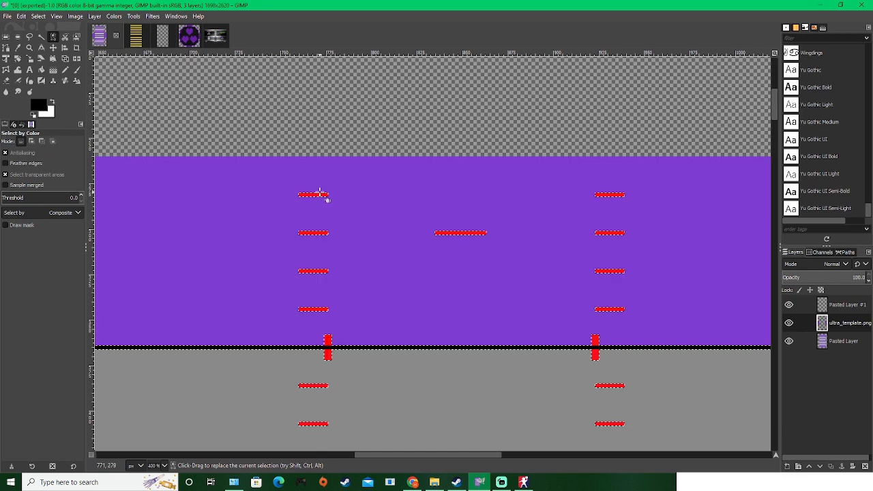
click(65, 69)
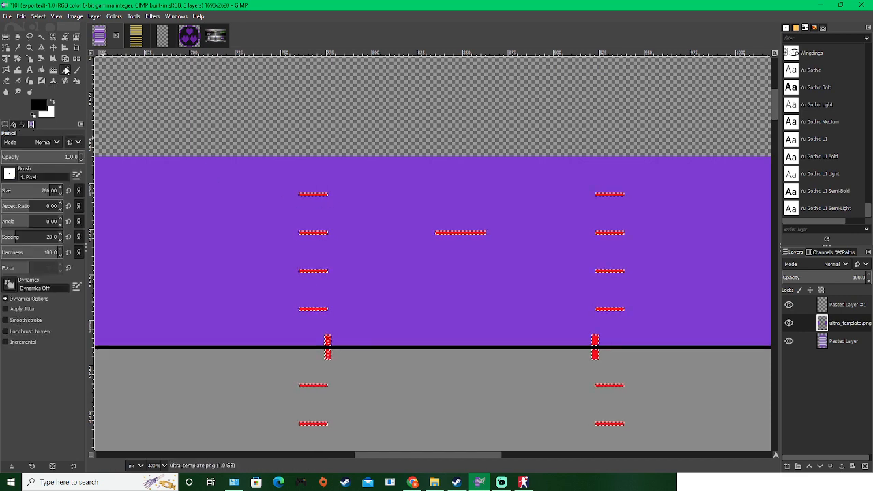
scroll(241, 226, down, 2)
scroll(321, 238, down, 3)
scroll(335, 304, down, 3)
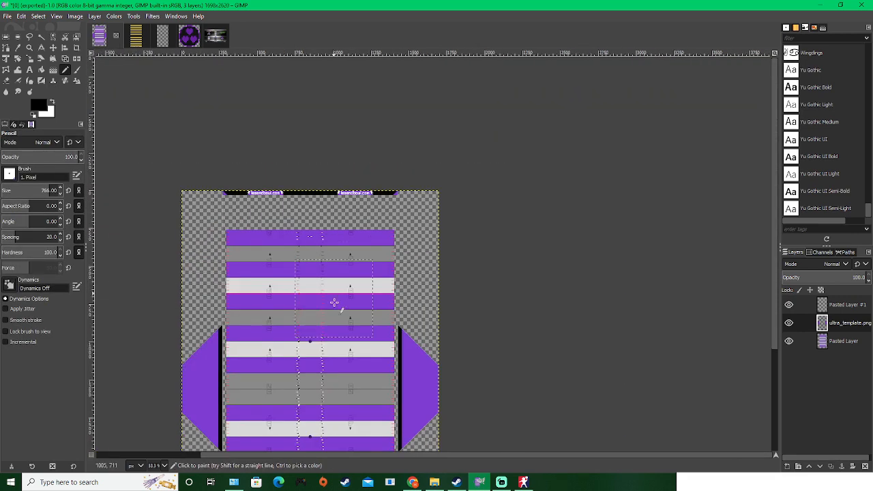
scroll(330, 281, up, 1)
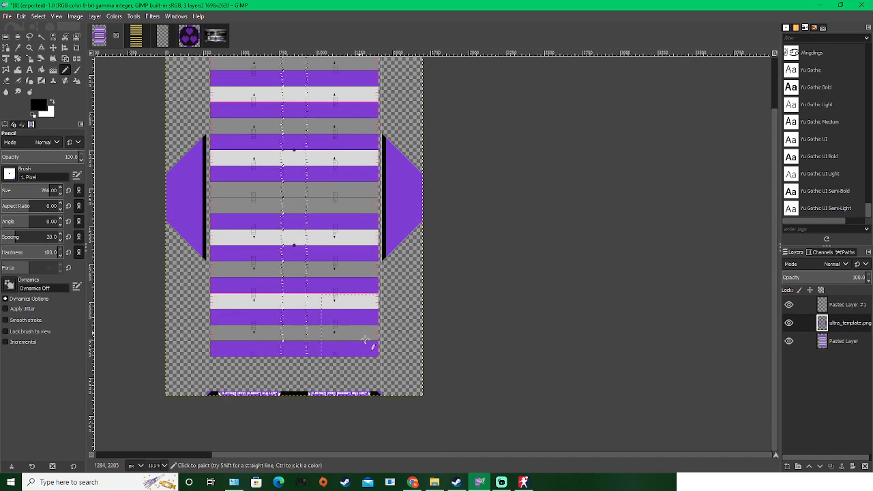
scroll(367, 350, up, 3)
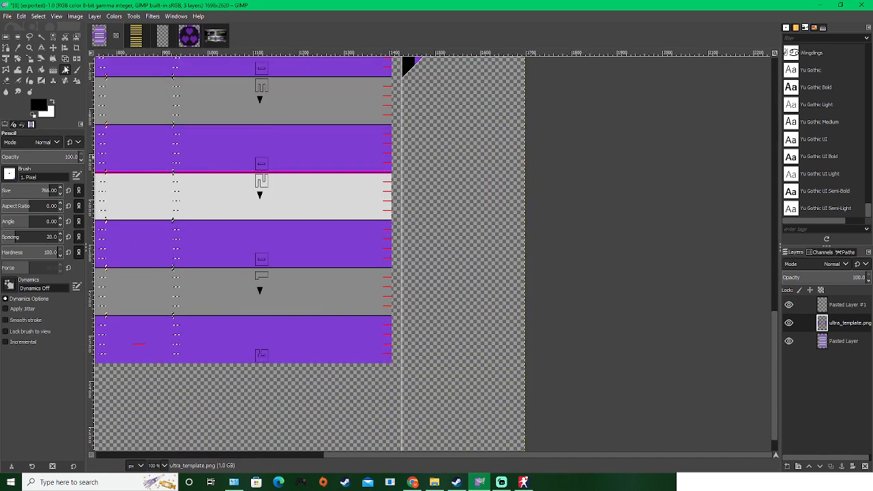
Step: Select the remaining red pixels in the thick yard-line ticks by color and paint them black with the Pencil across the field
click(53, 37)
scroll(332, 321, up, 5)
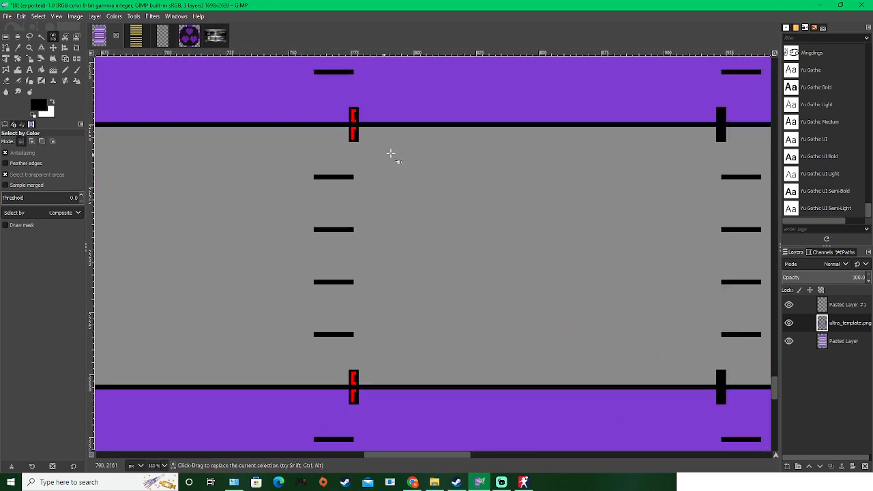
click(354, 127)
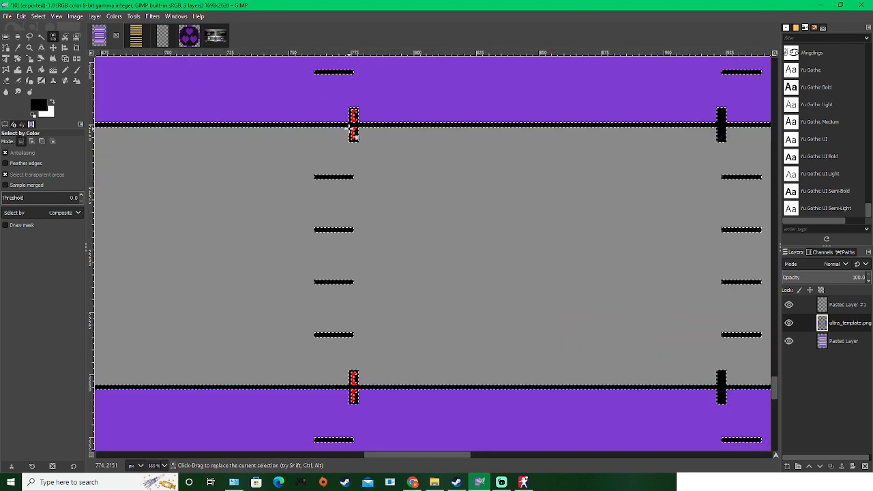
click(353, 131)
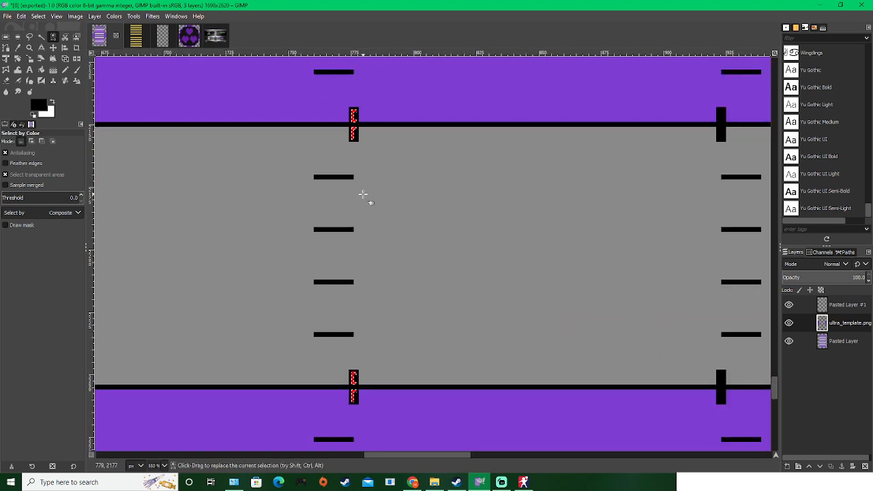
click(65, 70)
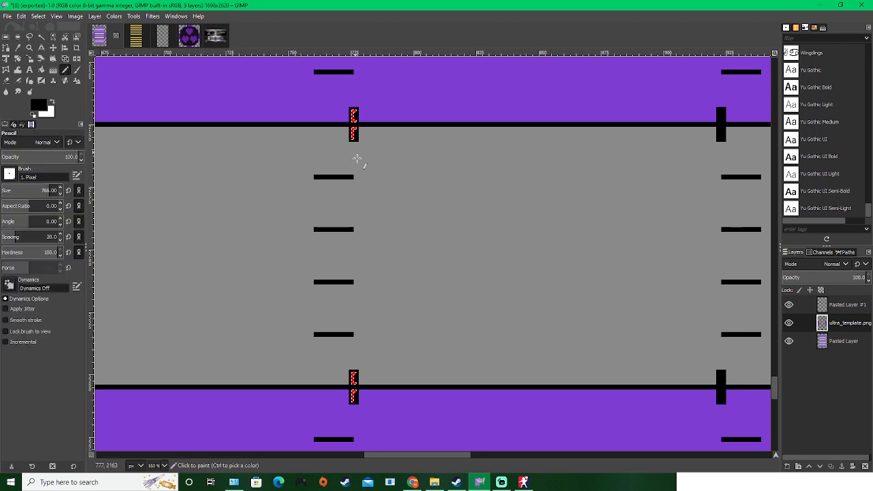
ctrl+scroll(370, 182, down, 4)
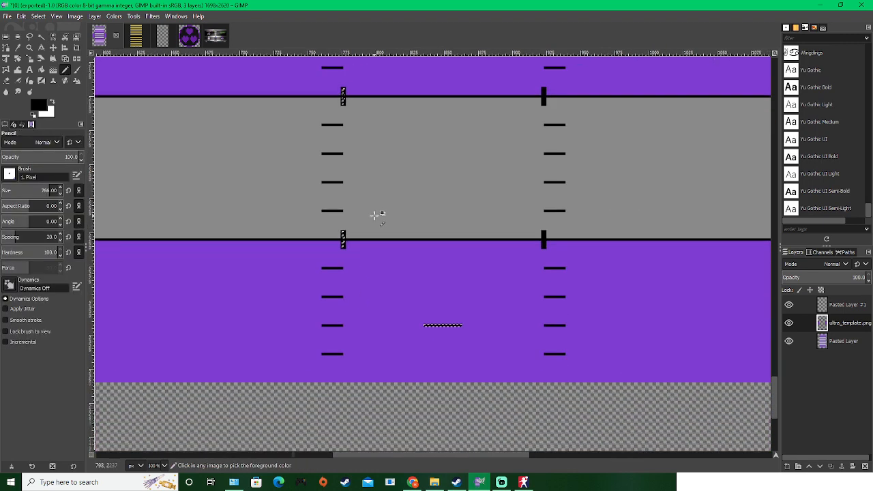
ctrl+scroll(366, 213, down, 5)
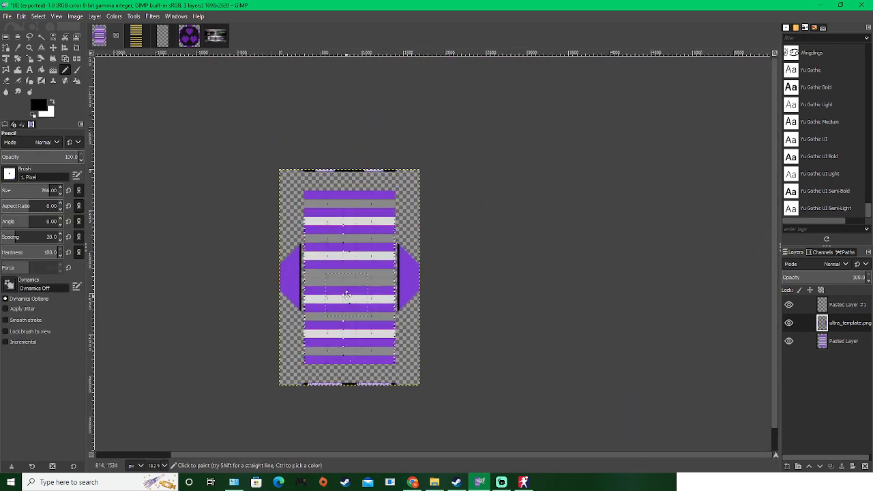
ctrl+scroll(353, 208, up, 5)
ctrl+scroll(351, 227, down, 2)
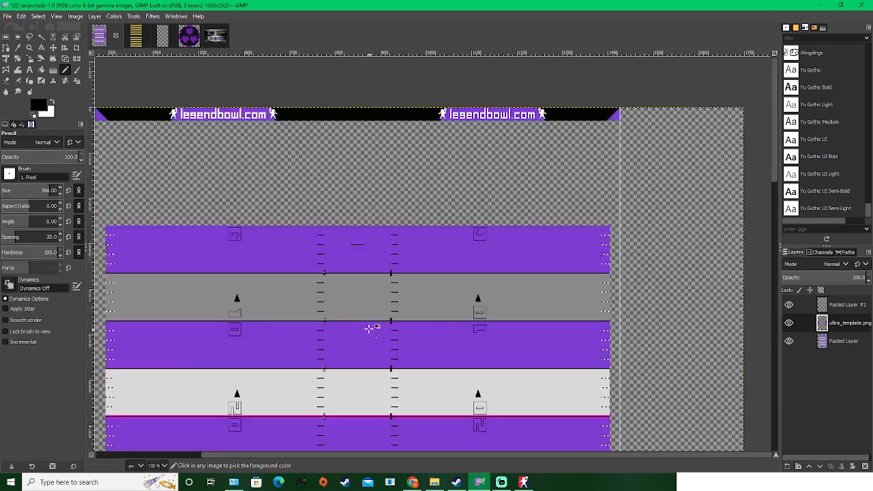
ctrl+scroll(360, 322, up, 3)
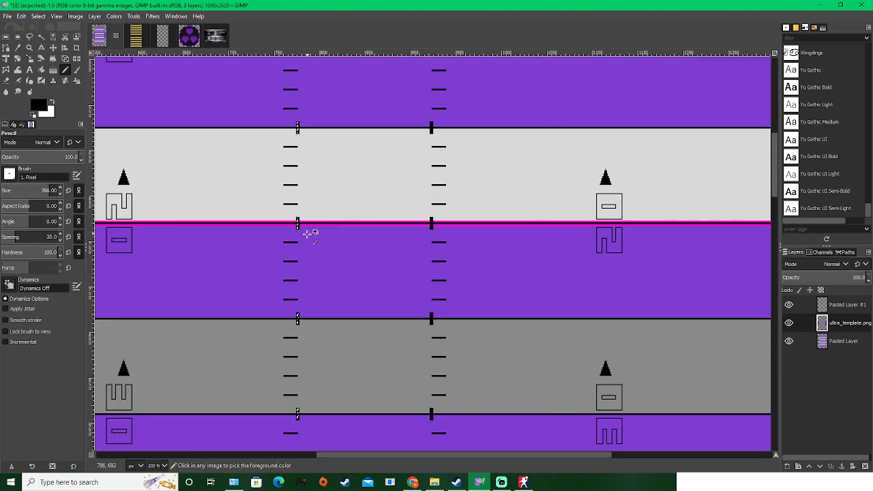
ctrl+scroll(328, 255, down, 2)
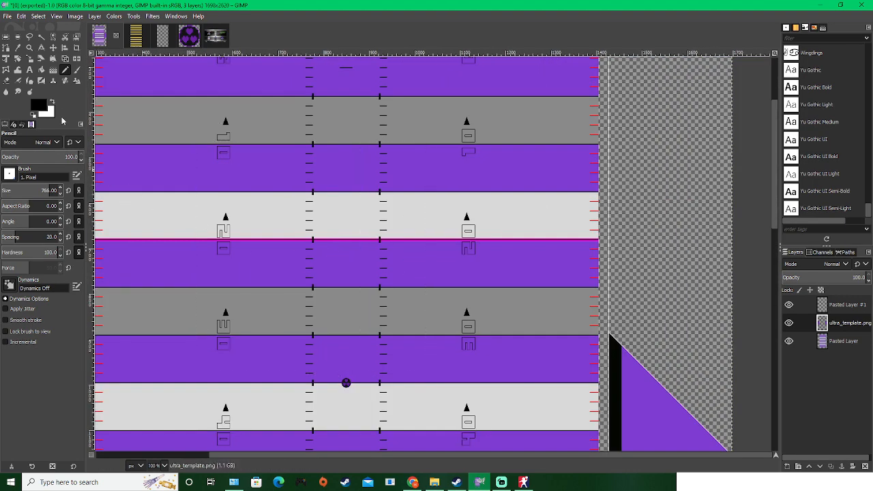
Step: Select the pink lines bordering the yard line by color and set the foreground color to grey 747474
click(52, 38)
ctrl+scroll(273, 253, up, 3)
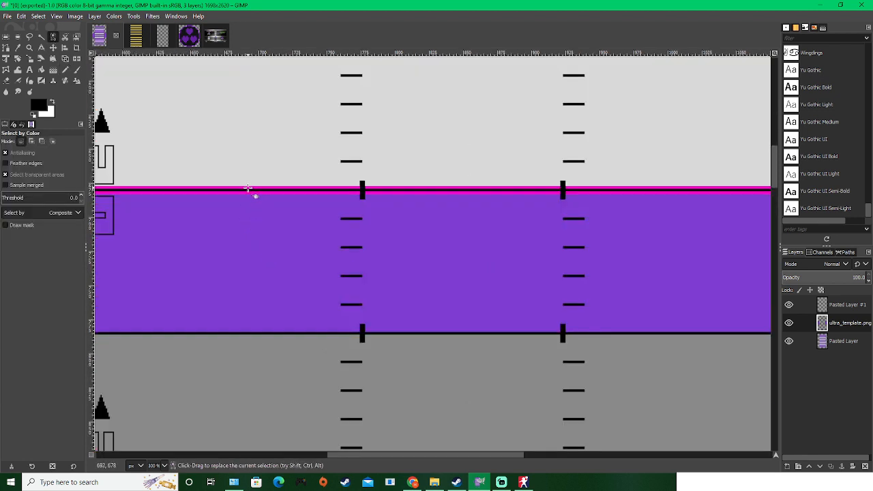
click(248, 189)
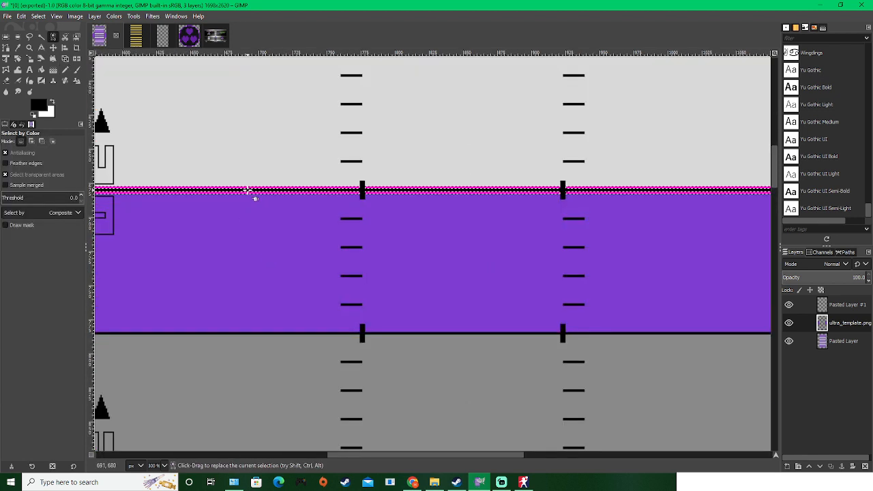
click(42, 109)
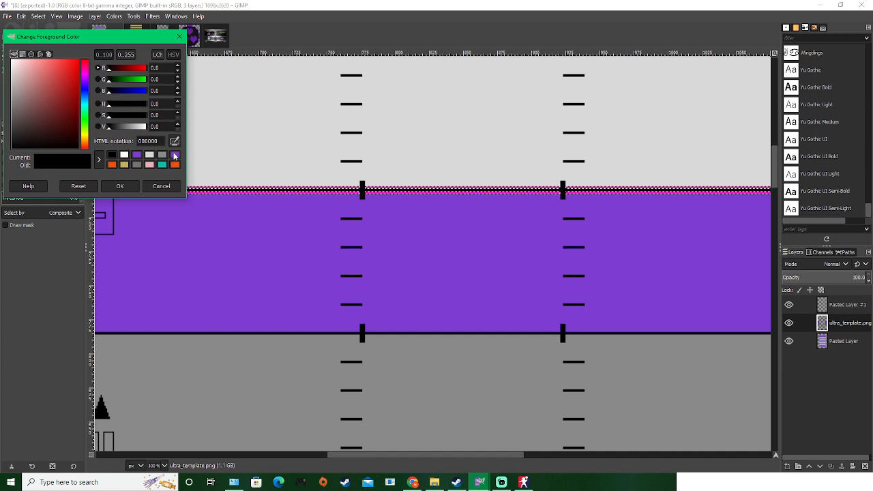
click(138, 165)
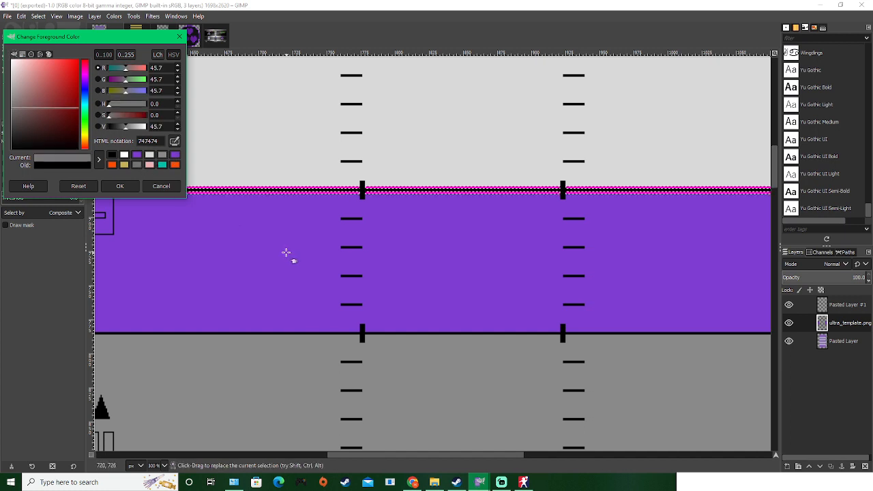
scroll(263, 241, down, 3)
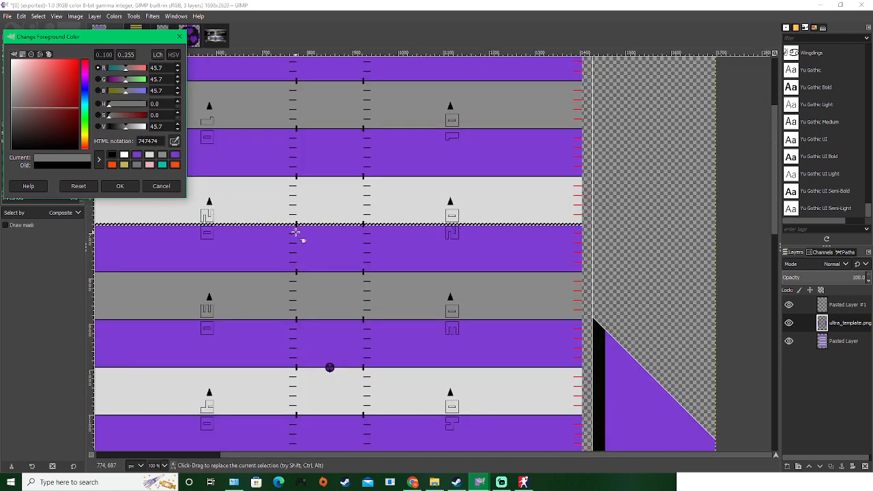
click(120, 186)
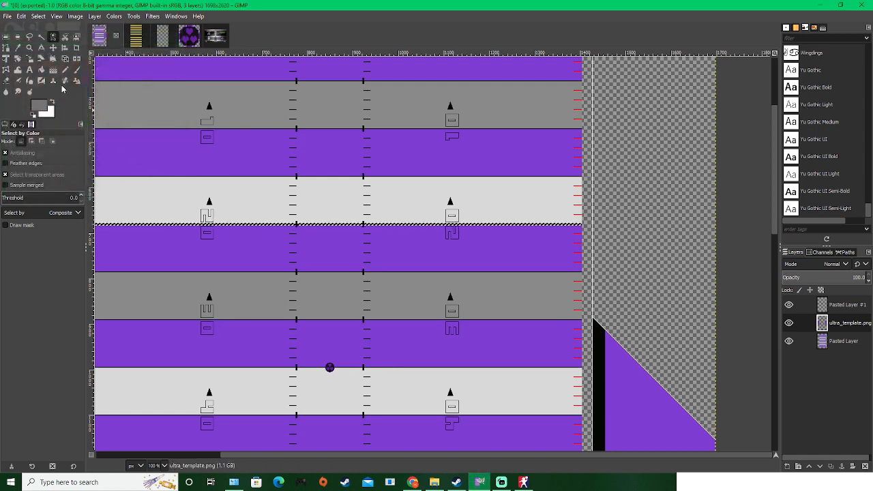
Step: Paint the selected pink line borders grey with the Pencil at both ends of the field
click(66, 71)
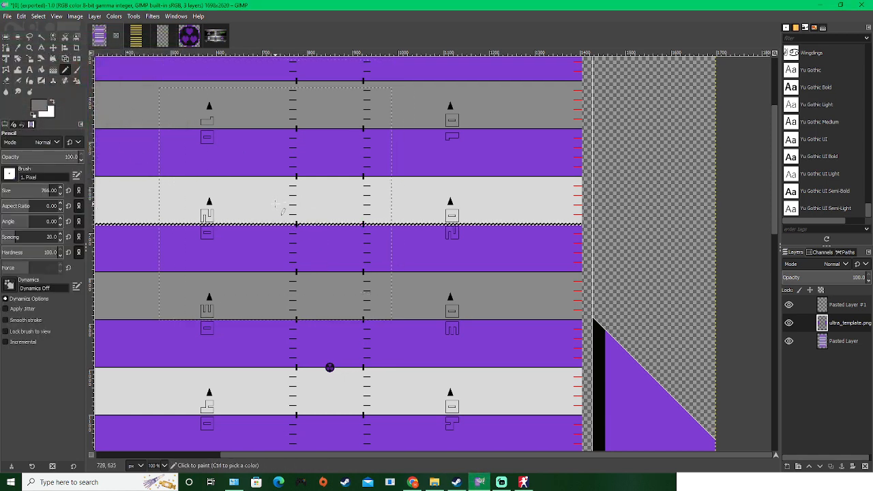
scroll(280, 213, down, 2)
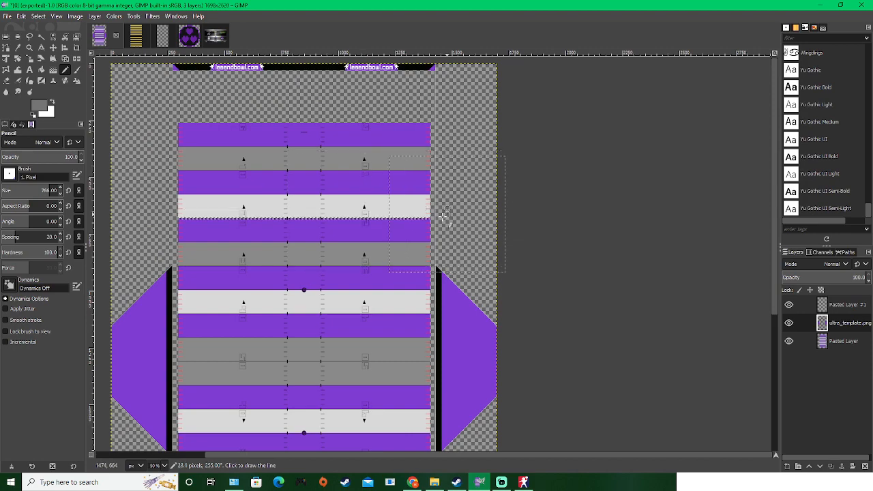
scroll(357, 273, down, 3)
drag(389, 365, 375, 277)
scroll(372, 279, up, 5)
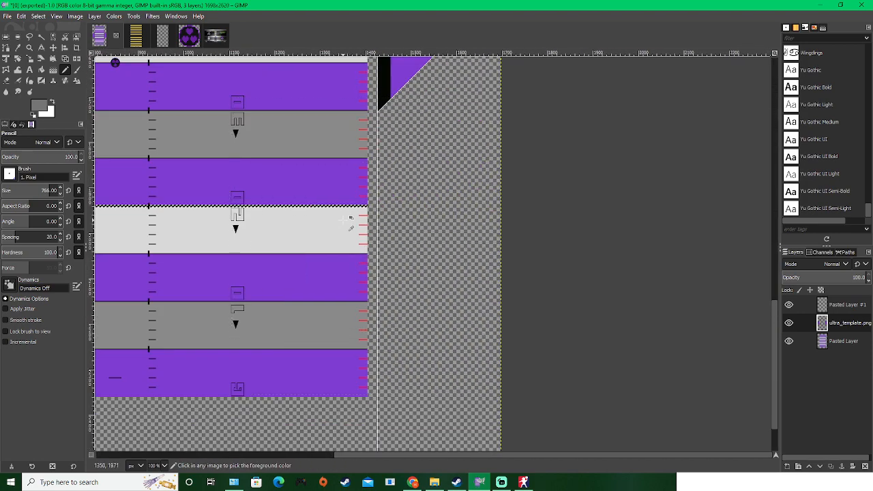
scroll(343, 220, down, 3)
drag(405, 218, 377, 412)
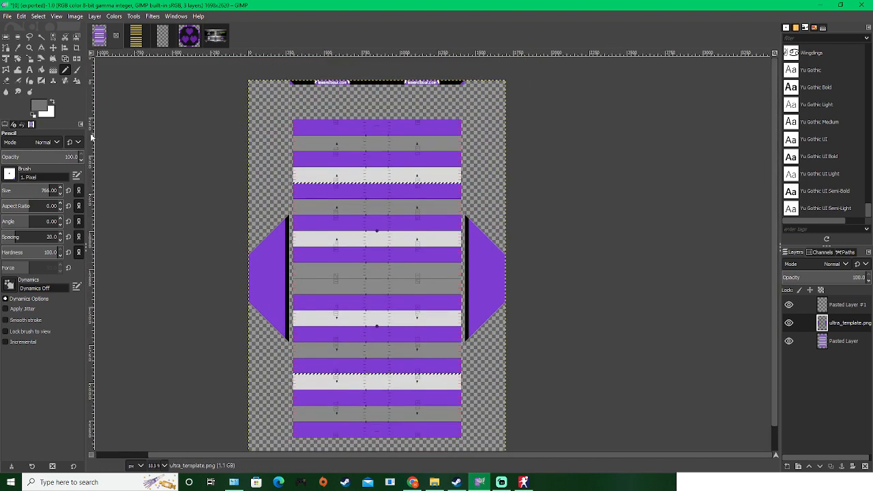
Step: Select the red sideline hash marks by color and paint them all with the Pencil in black sampled from a direction arrow
key(shift+o)
key(1)
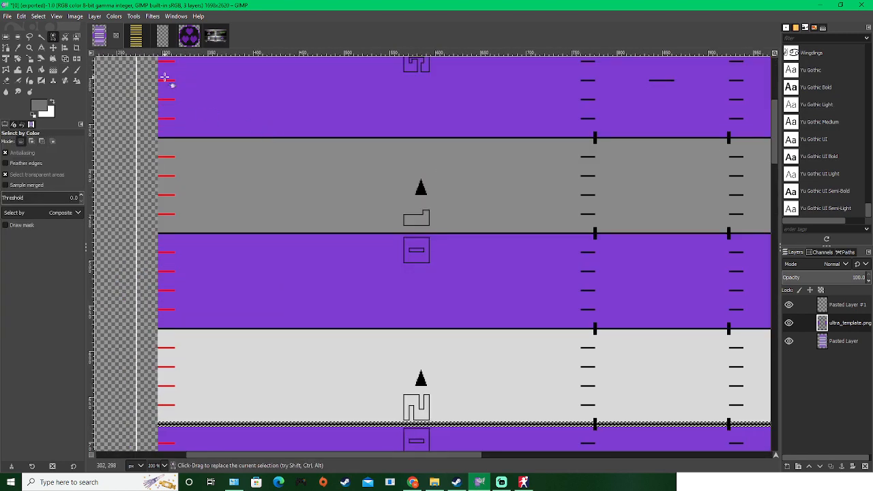
click(166, 80)
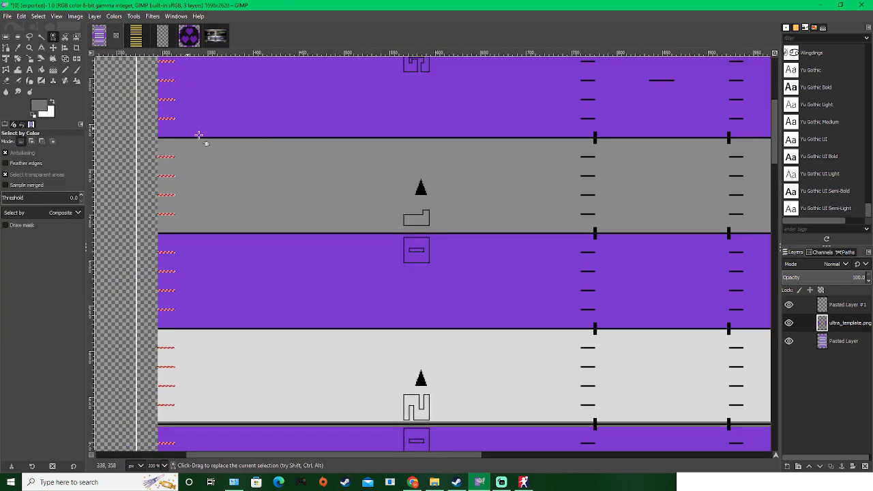
click(65, 69)
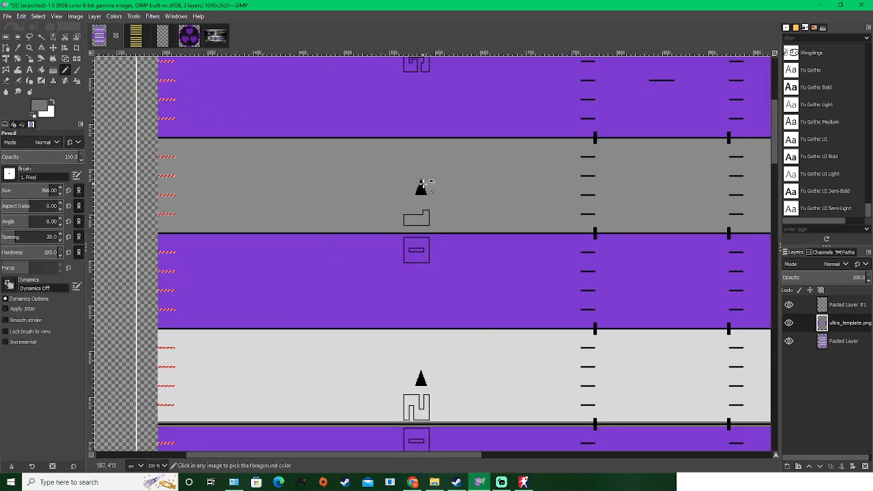
ctrl+click(422, 191)
scroll(210, 151, down, 3)
drag(228, 163, 242, 262)
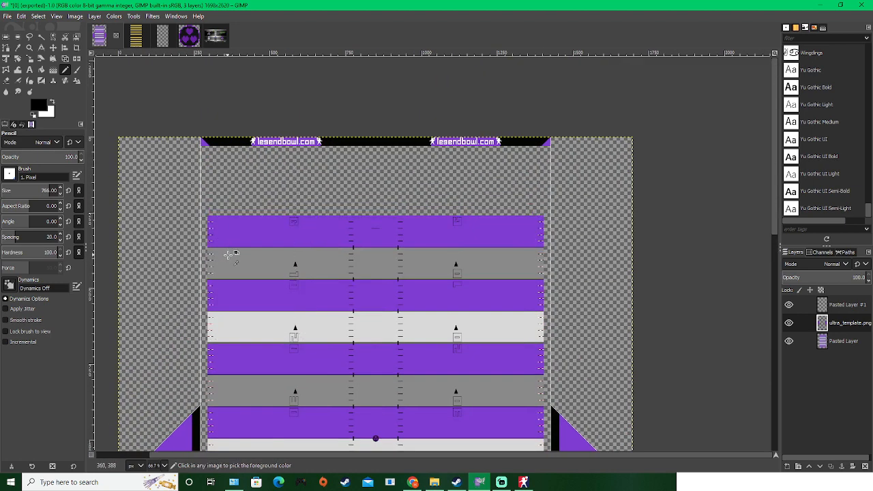
scroll(228, 254, down, 3)
scroll(307, 245, down, 1)
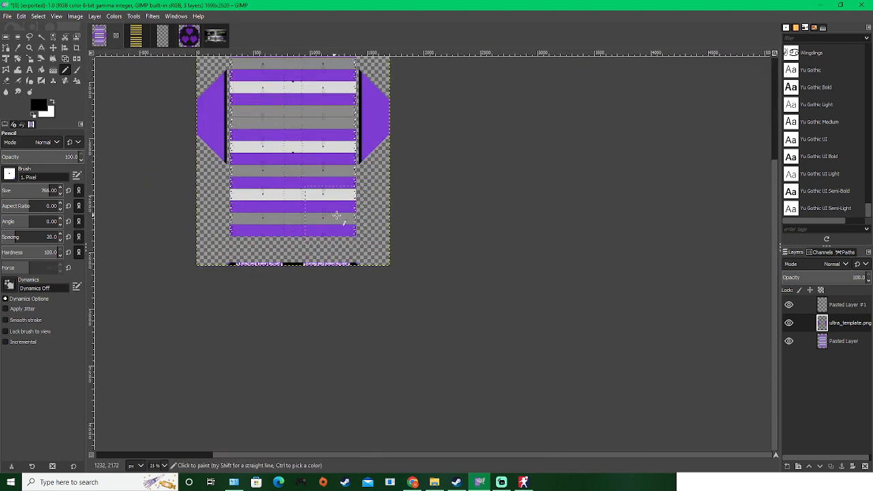
scroll(341, 217, down, 2)
drag(341, 213, 328, 260)
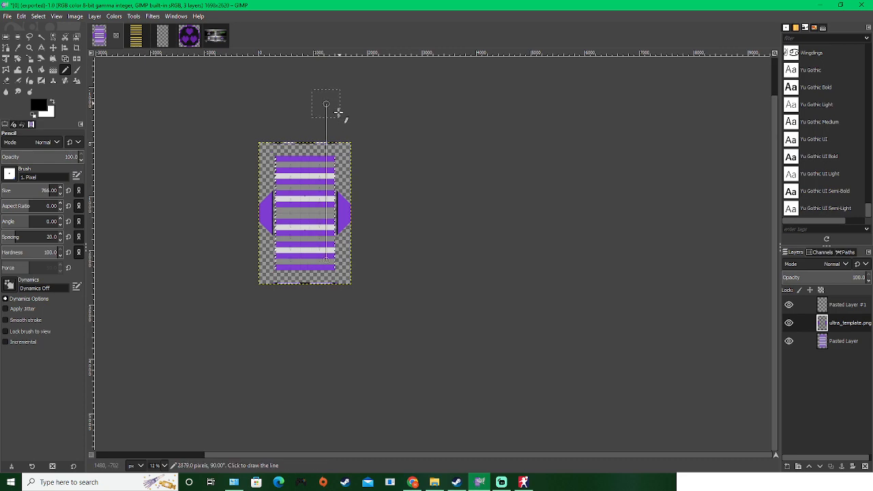
scroll(332, 161, up, 6)
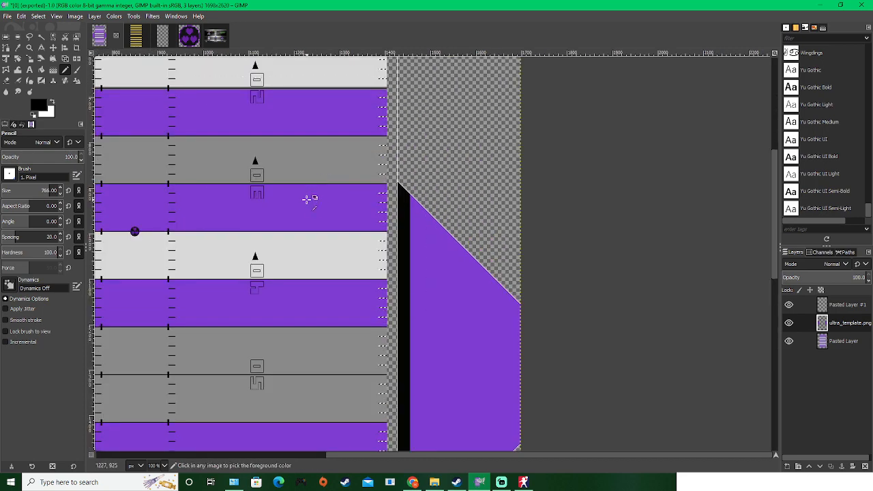
Step: Overwrite 0.png with the recolored field, switch to Legend Bowl and quit the running game
click(8, 17)
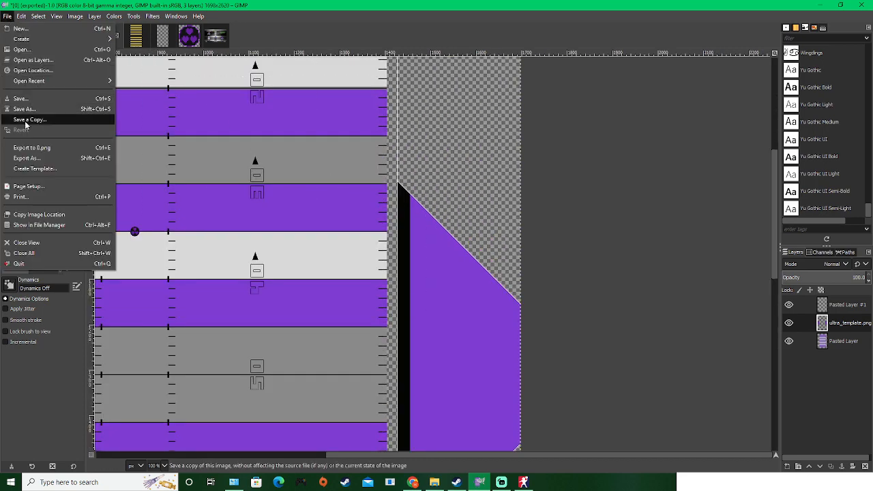
click(28, 149)
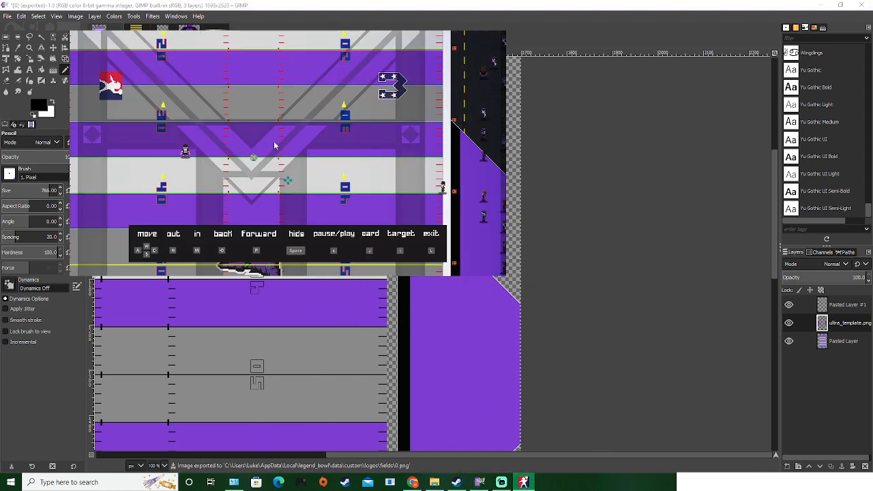
key(Escape)
key(Down)
key(Down)
key(Down)
key(Return)
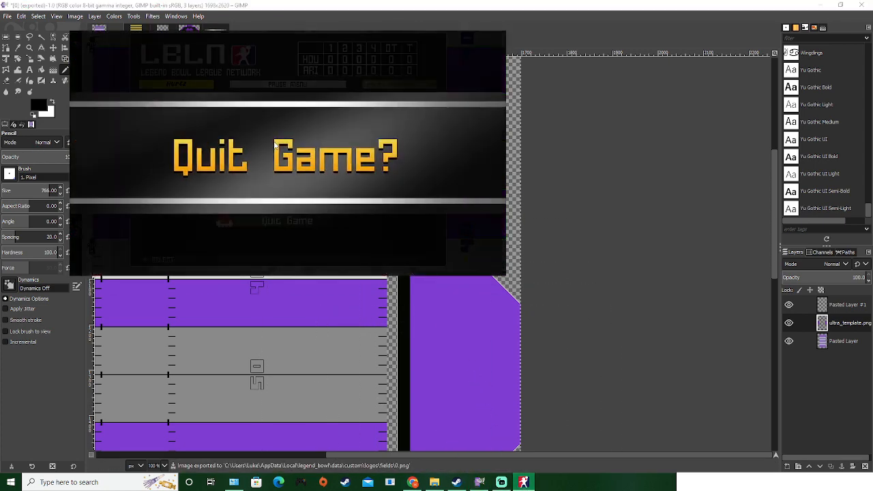
key(k)
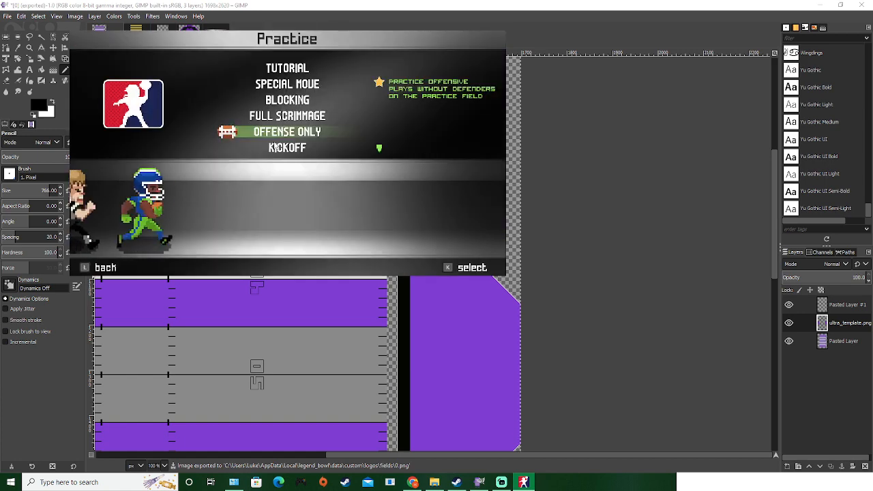
Step: Start a new Offense Only practice game with the Scorpions as the home team
key(k)
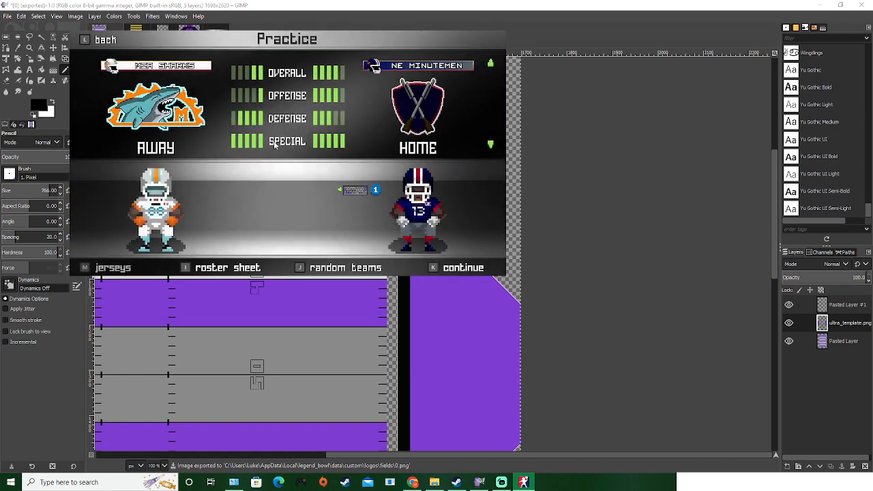
key(Down)
key(s)
key(s)
key(s)
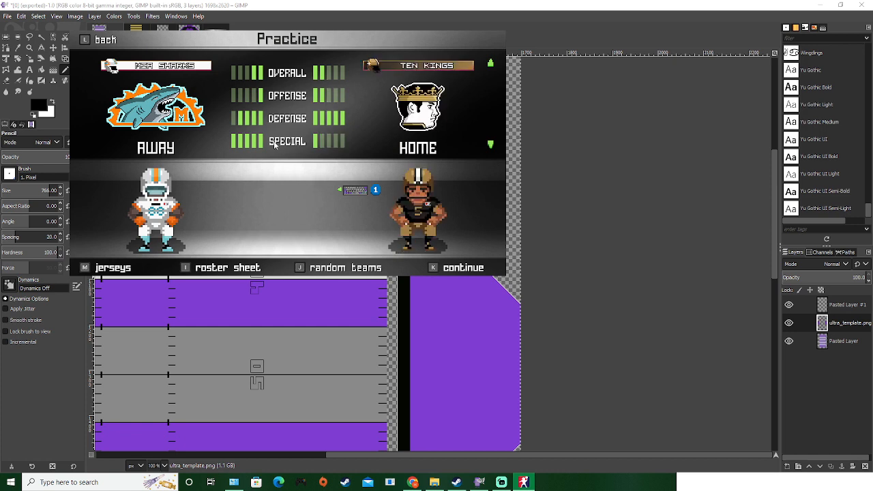
key(k)
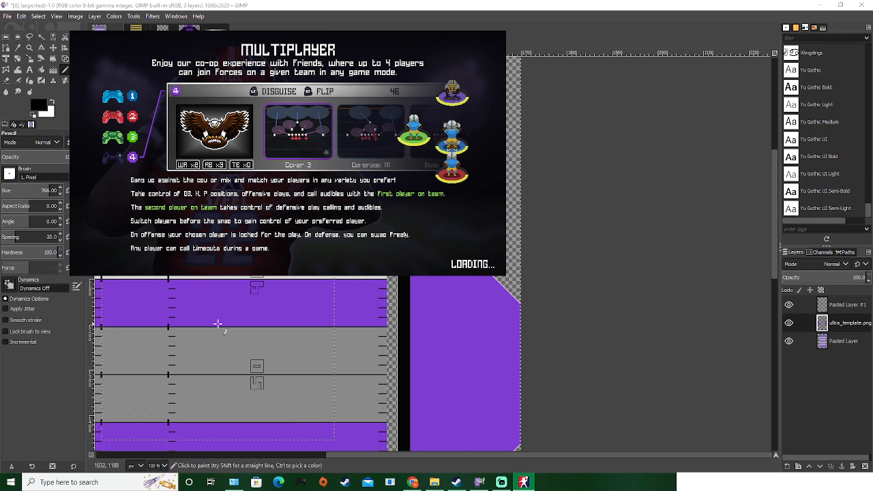
scroll(218, 323, down, 2)
scroll(254, 342, down, 2)
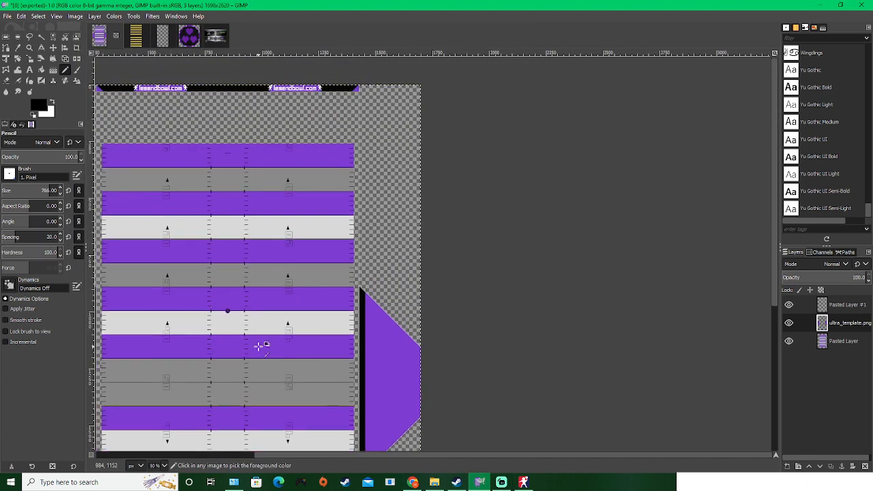
click(523, 482)
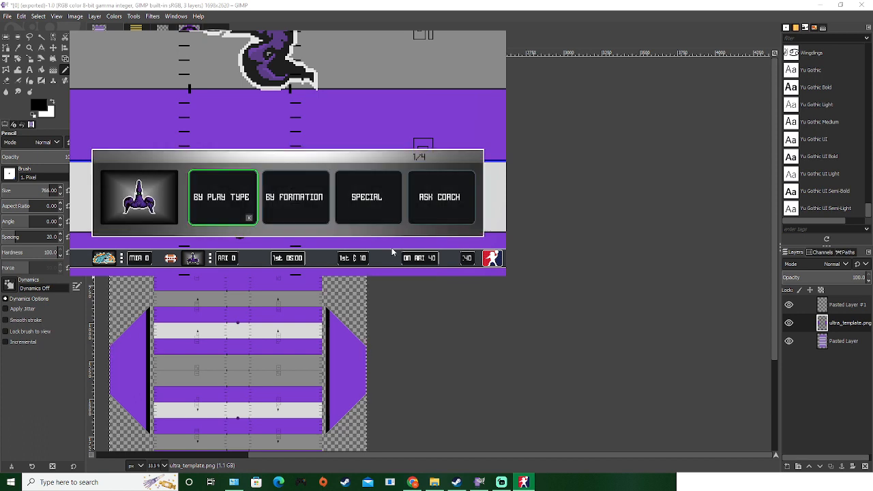
Step: Choose a running play from the Pistol formation in the play-call screen
key(k)
key(d)
key(d)
key(d)
key(k)
key(d)
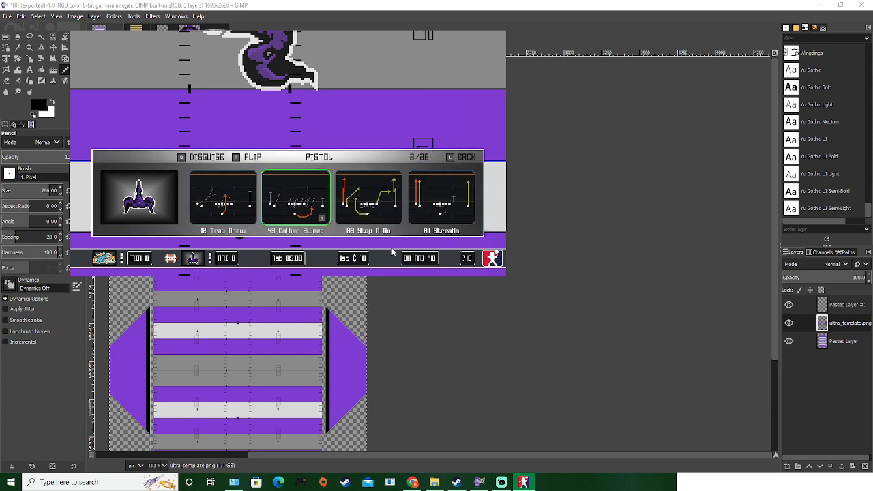
key(k)
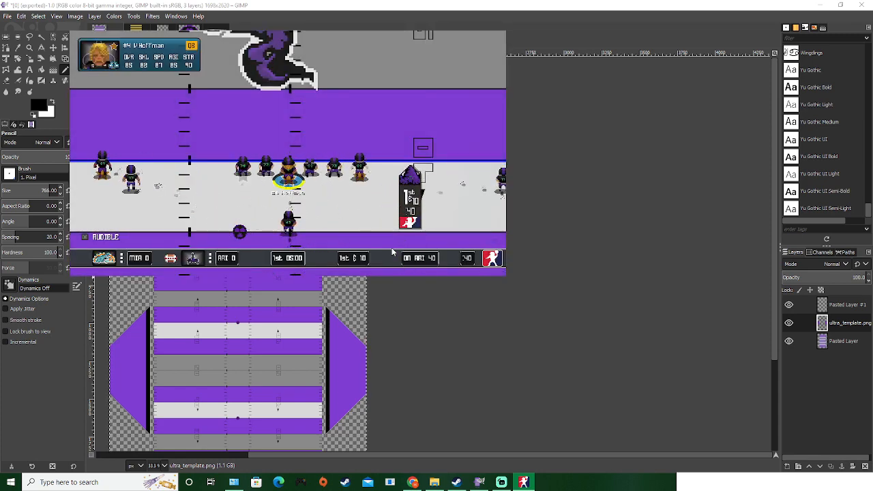
Step: Run the play, pause the game and open the replay to inspect the recolored field markings
key(k)
key(j)
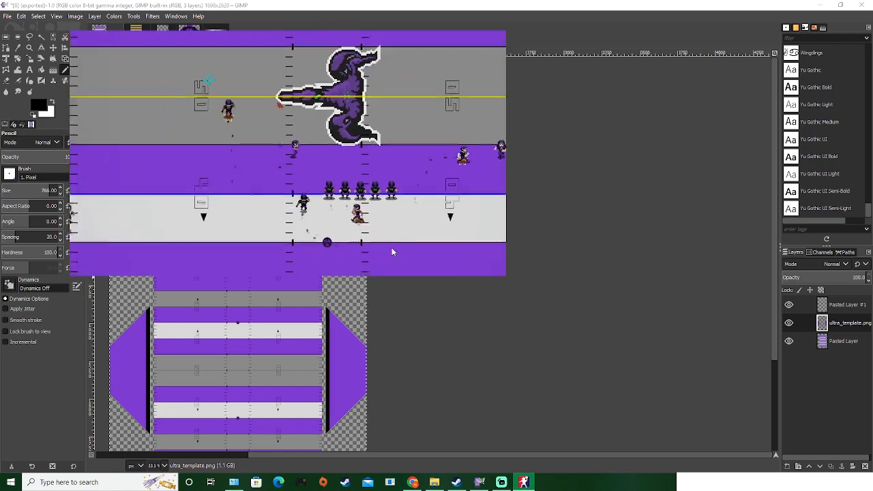
key(Escape)
key(s)
key(k)
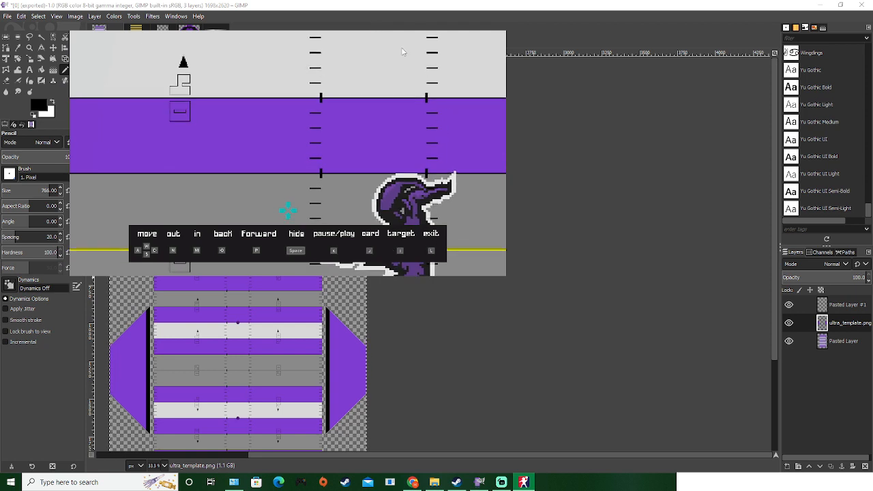
Step: In GIMP, copy the transparent turf texture from the untitled image and paste it into the field image as a new layer
click(355, 5)
click(163, 38)
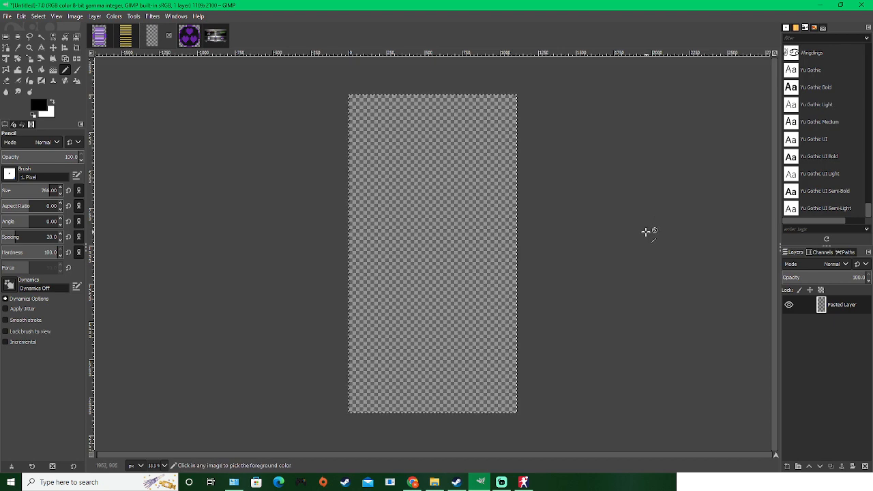
key(ctrl+c)
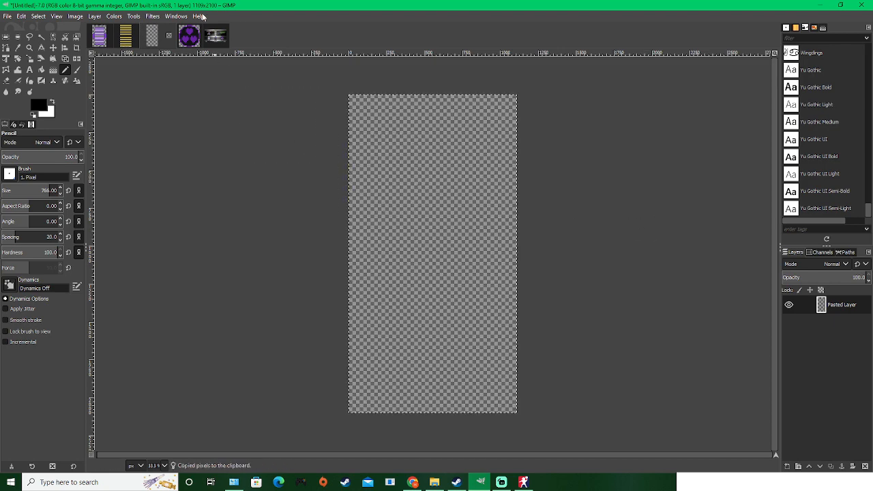
click(101, 43)
scroll(319, 221, down, 2)
drag(359, 315, 427, 257)
scroll(427, 257, up, 2)
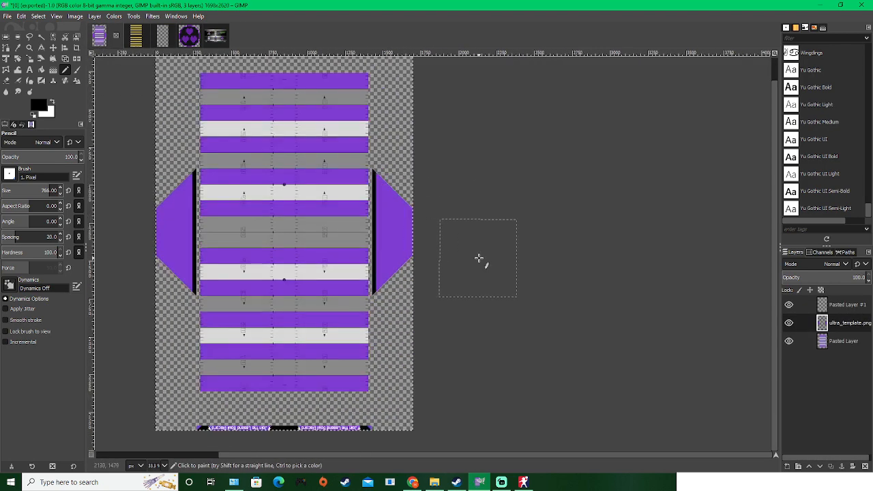
key(ctrl+v)
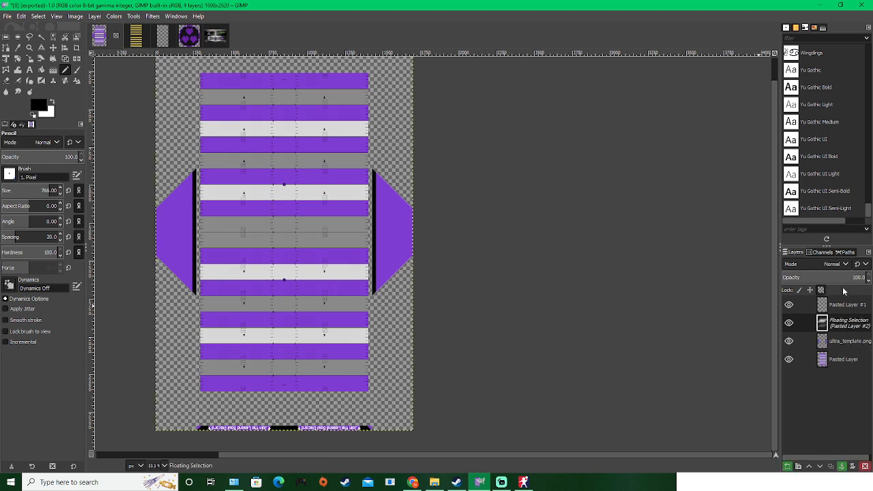
right_click(852, 326)
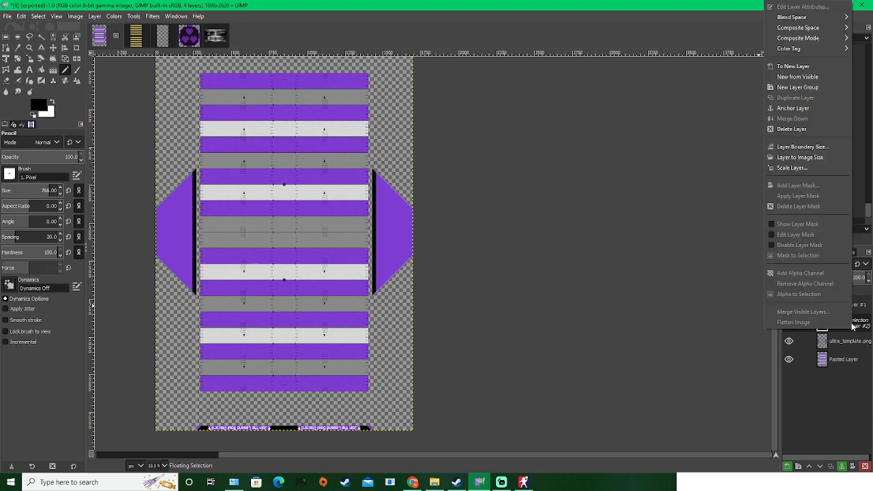
click(798, 67)
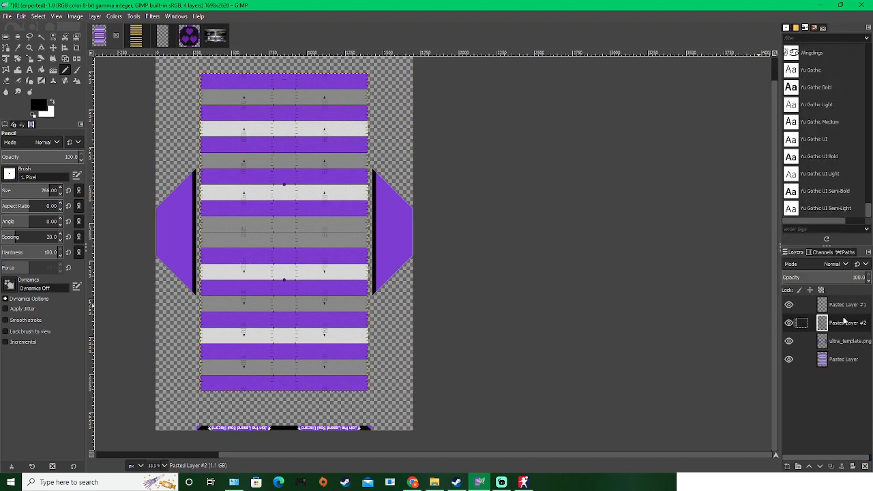
Step: Move the new texture layer below the ultra_template.png layer and inspect the textured stripes up close
mouse_move(843, 326)
mouse_down()
mouse_move(845, 348)
mouse_move(849, 341)
mouse_up()
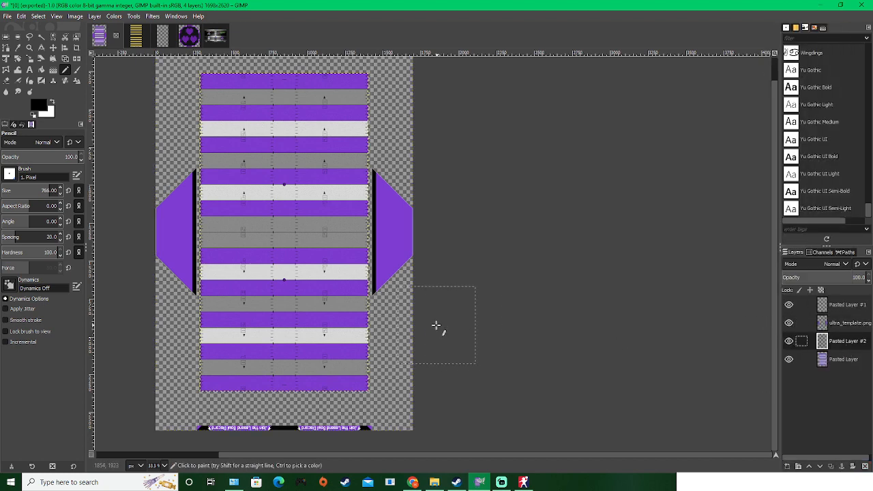
scroll(290, 247, up, 2)
scroll(259, 237, up, 3)
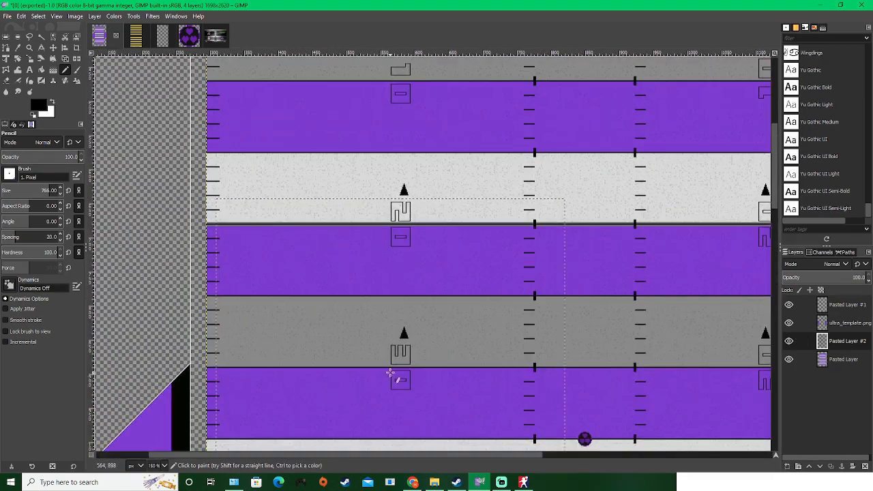
scroll(406, 300, up, 4)
scroll(429, 307, up, 1)
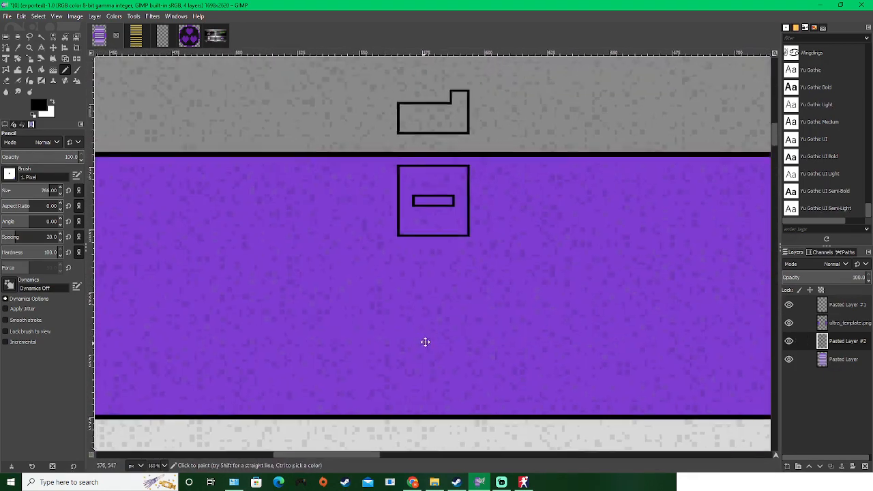
scroll(428, 305, down, 5)
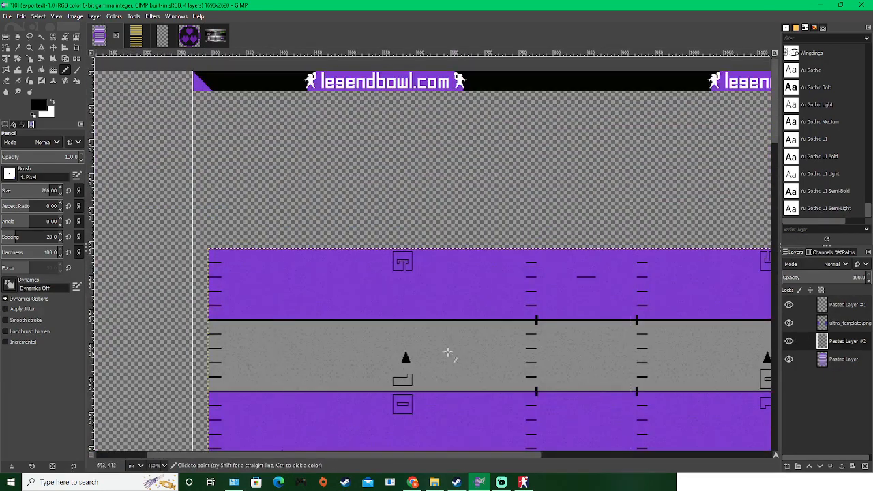
scroll(409, 341, up, 1)
scroll(370, 324, down, 2)
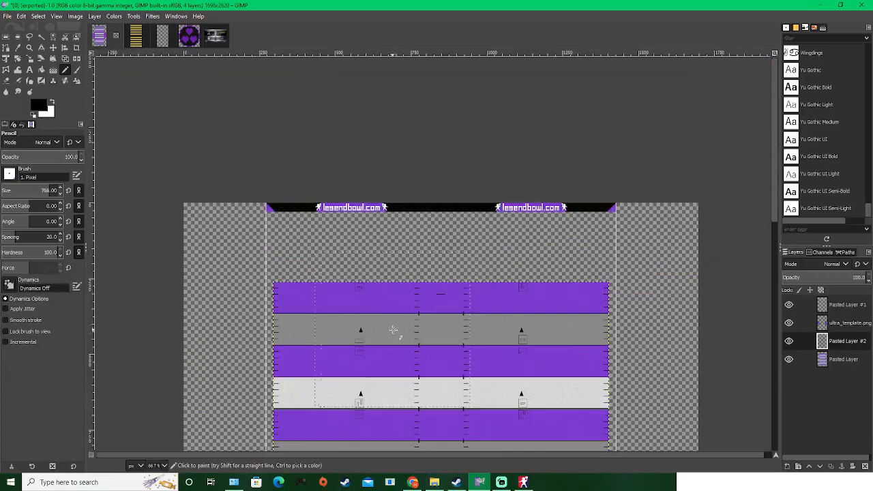
Step: Export the textured field over 0.png, return to Legend Bowl, leave the replay and quit the current game
click(7, 15)
click(317, 346)
click(522, 483)
key(l)
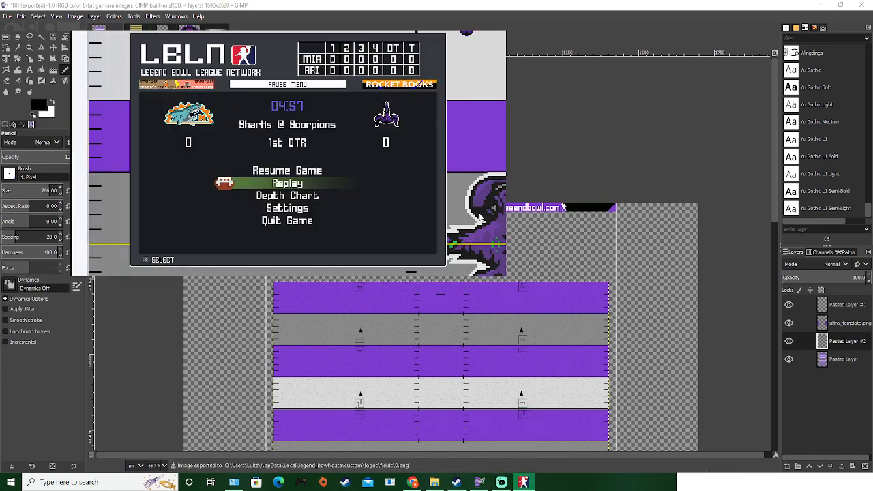
key(s)
key(s)
key(s)
key(k)
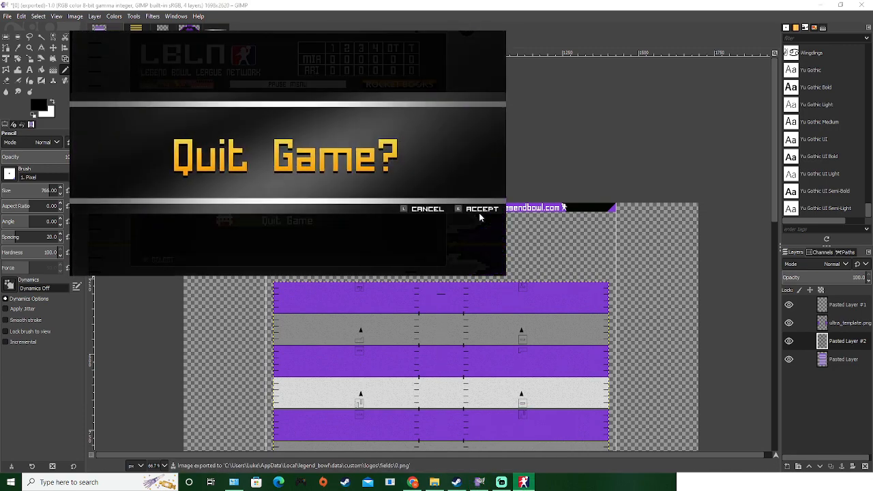
key(k)
Step: Start another practice game, cycling through the home teams to the one that uses the custom field
key(k)
key(s)
key(s)
key(s)
key(s)
key(s)
key(s)
key(s)
key(s)
key(s)
key(s)
key(s)
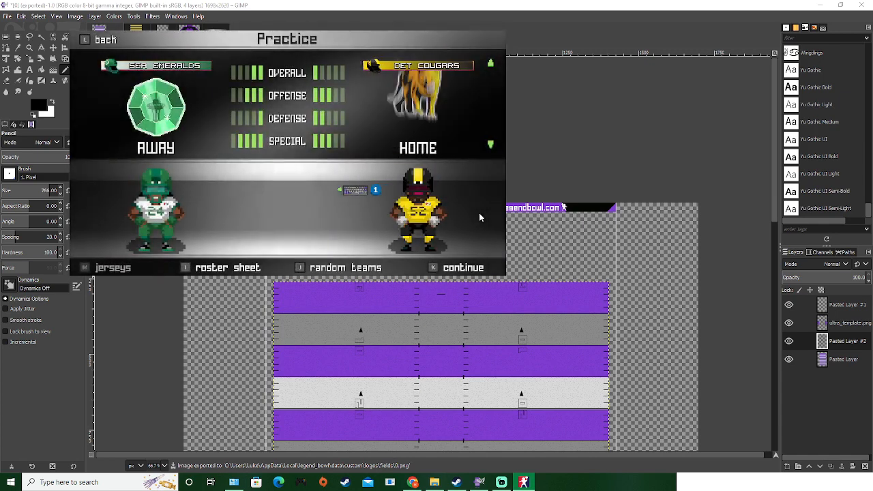
key(s)
key(s)
key(s)
key(s)
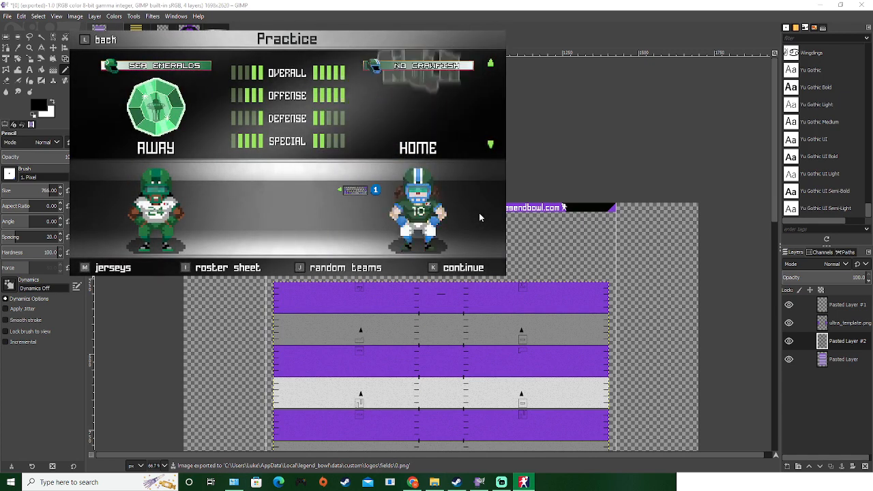
key(s)
key(s)
key(s)
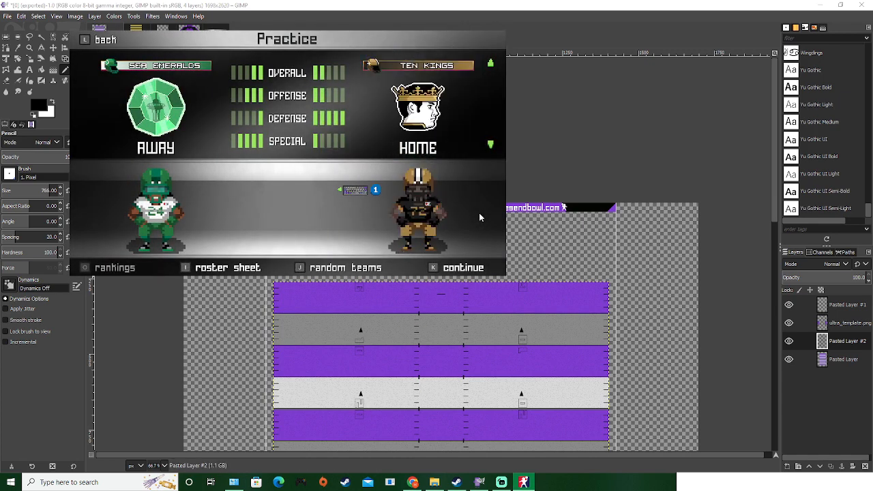
key(k)
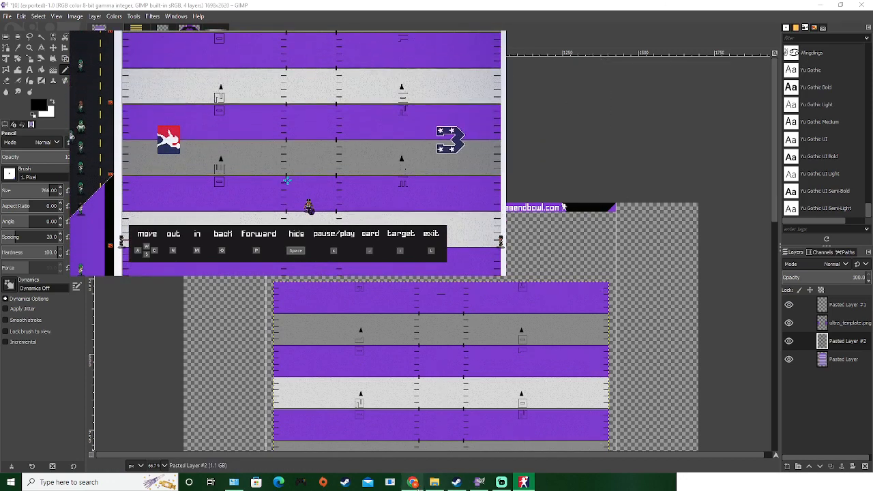
Step: Switch to File Explorer and duplicate 0.png within the legend_bowl fields folder
click(433, 482)
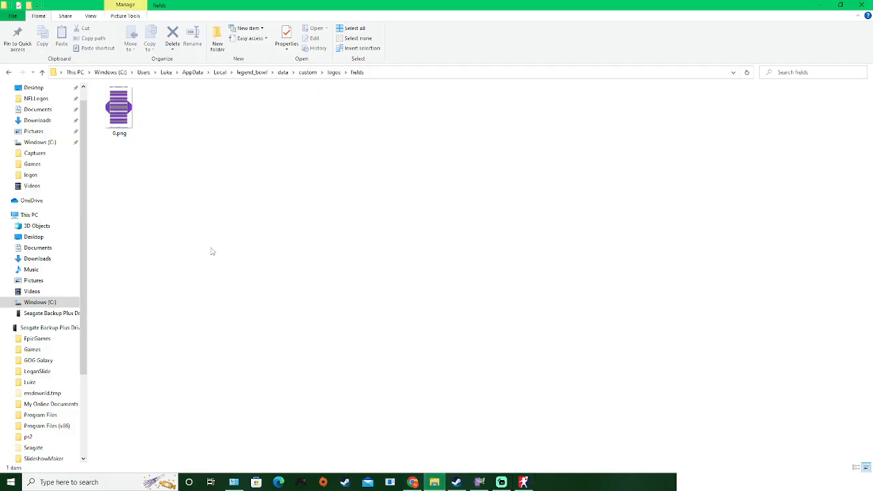
click(120, 133)
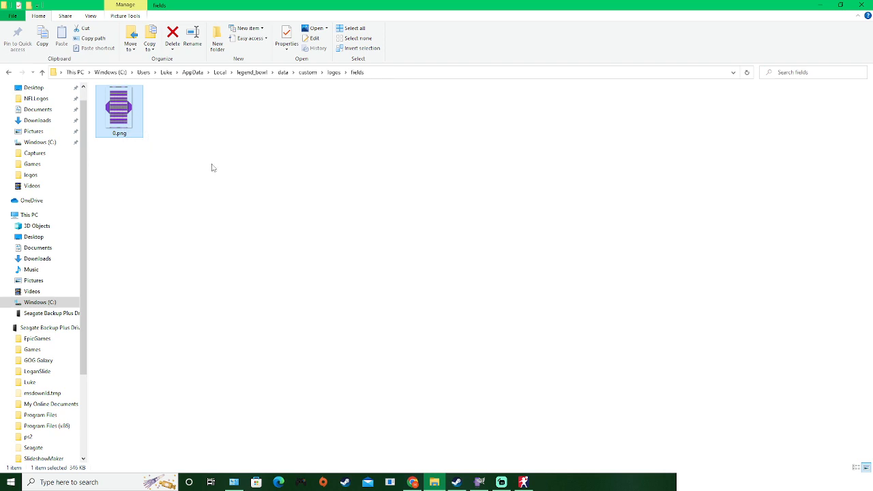
right_click(123, 113)
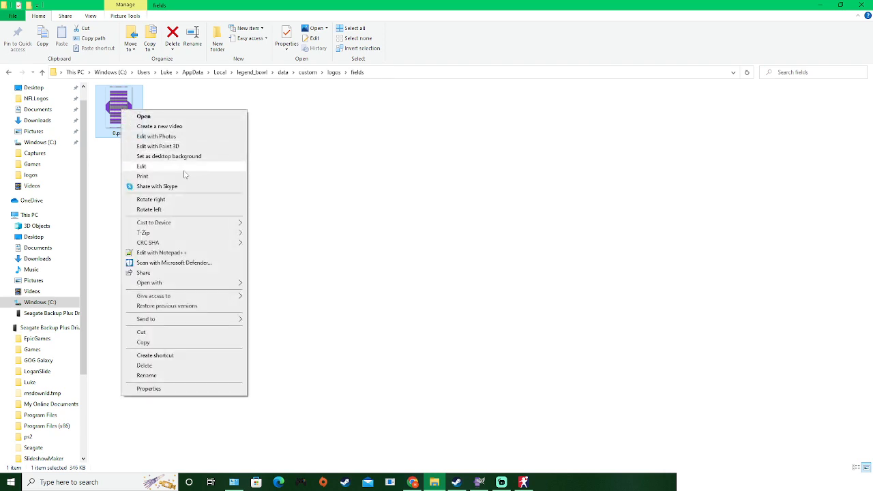
click(157, 343)
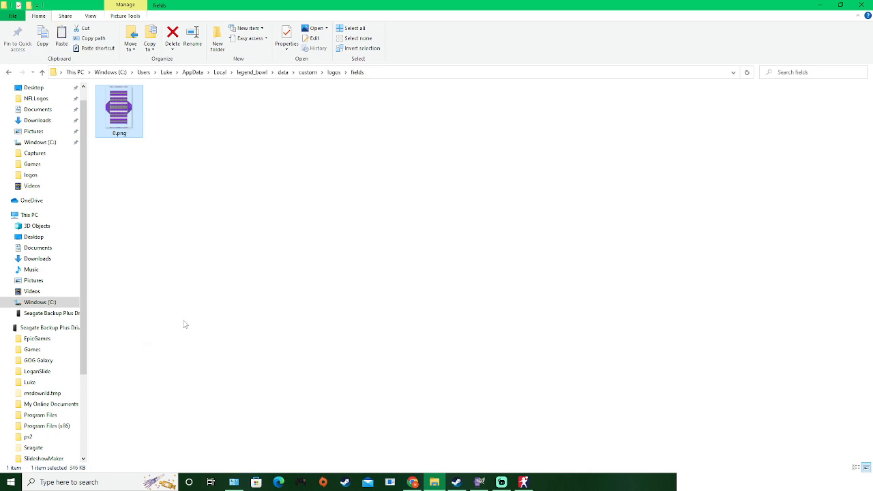
key(ctrl+v)
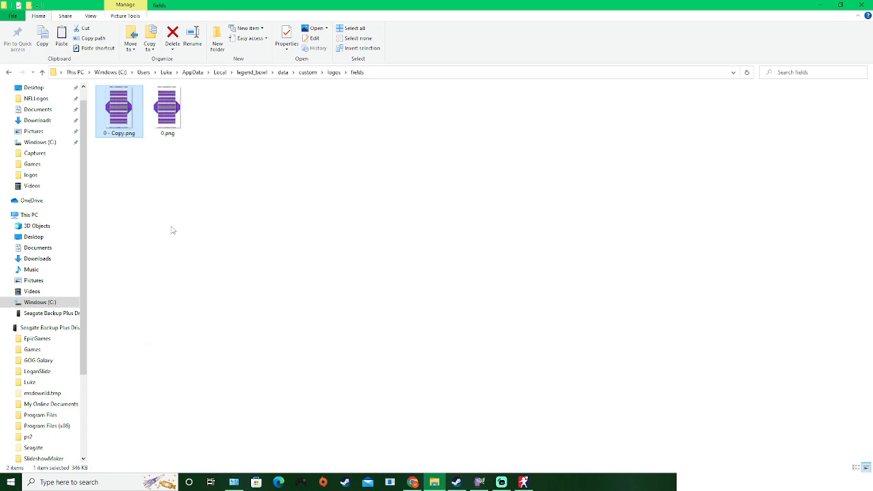
Step: Rename the duplicated field image as 0_snow.png
click(116, 134)
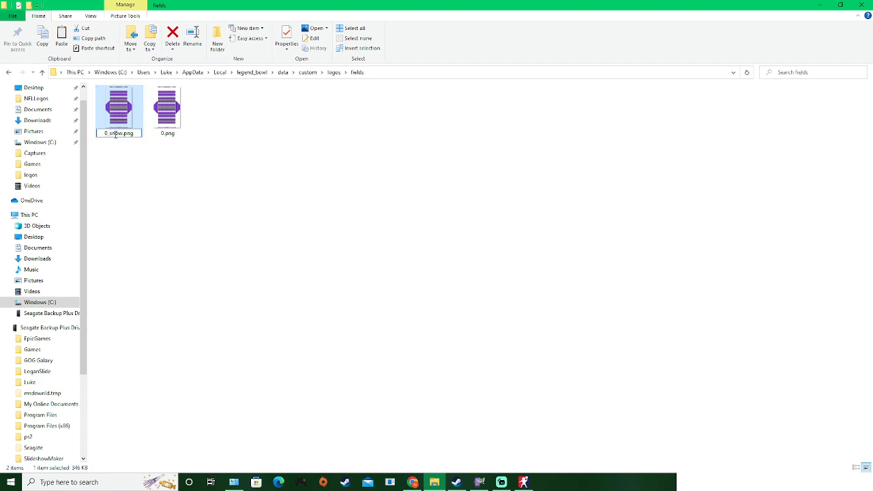
text(0_snow)
key(Return)
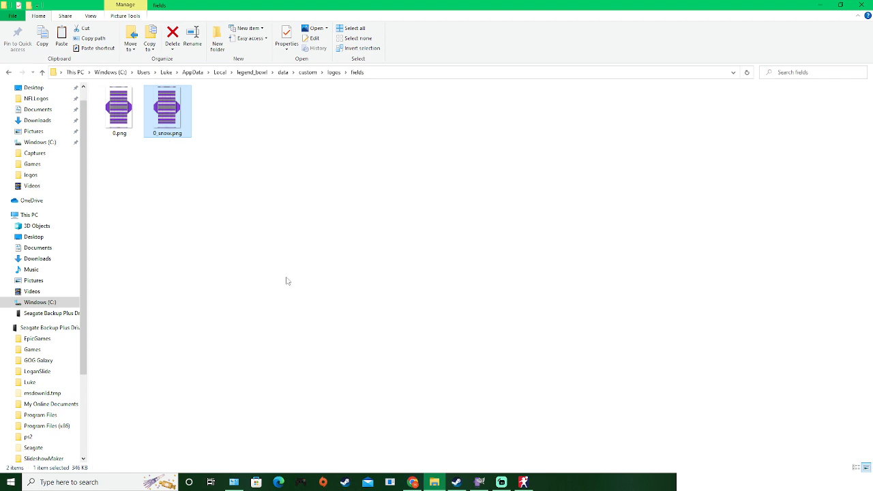
Step: Review the field files' folder path by going up to custom and data, each time returning through logos to the fields folder
click(308, 73)
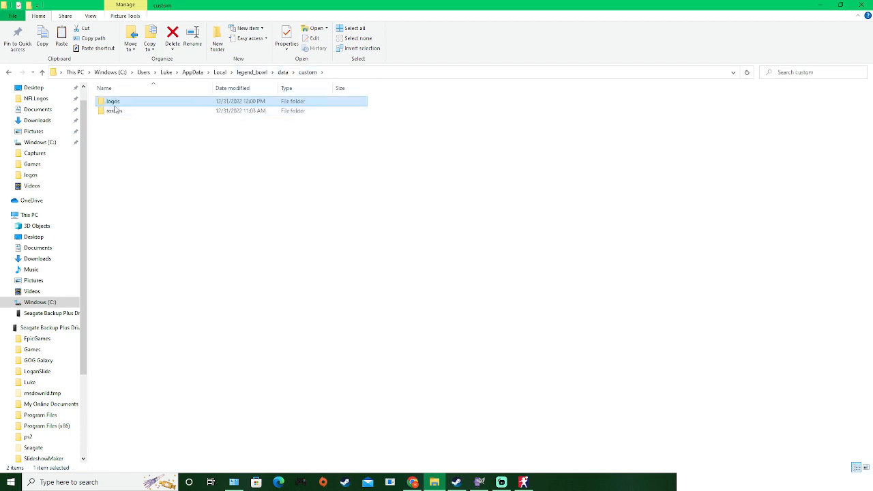
double_click(113, 102)
double_click(123, 109)
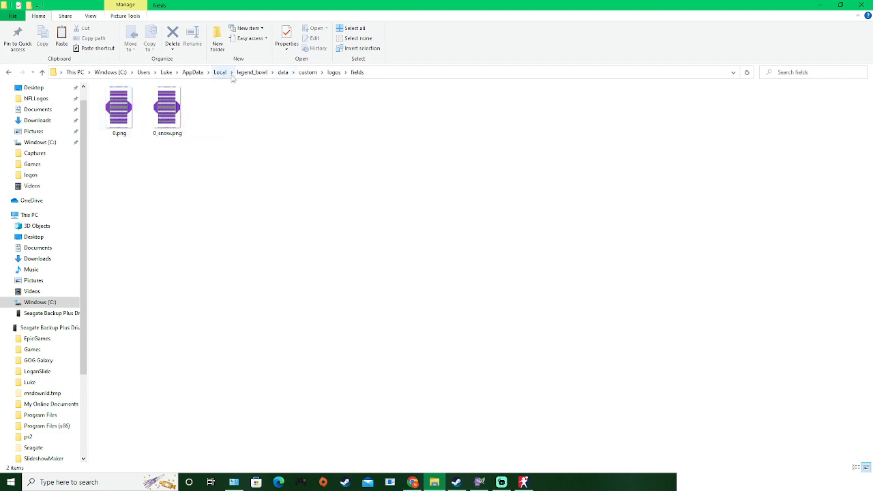
click(283, 73)
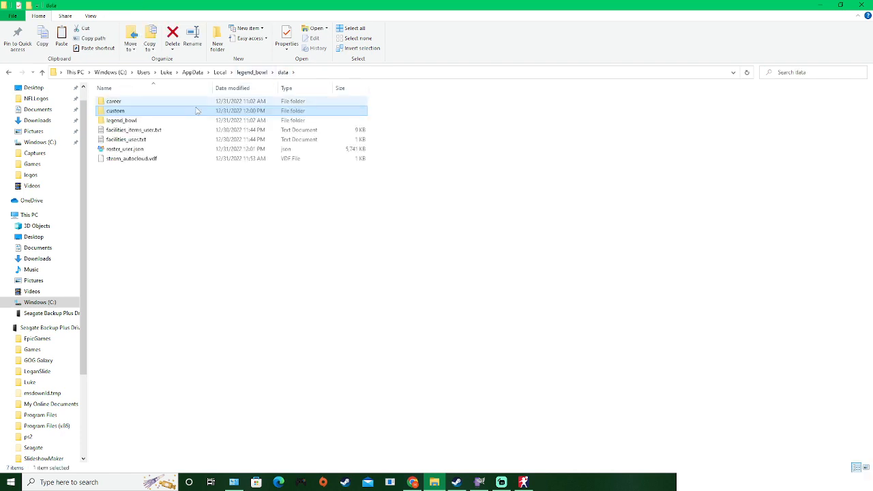
double_click(115, 111)
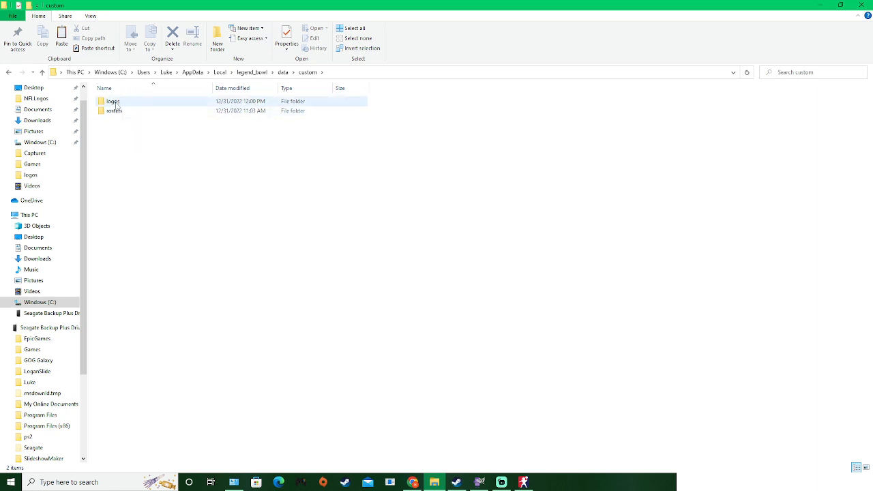
double_click(115, 101)
double_click(118, 110)
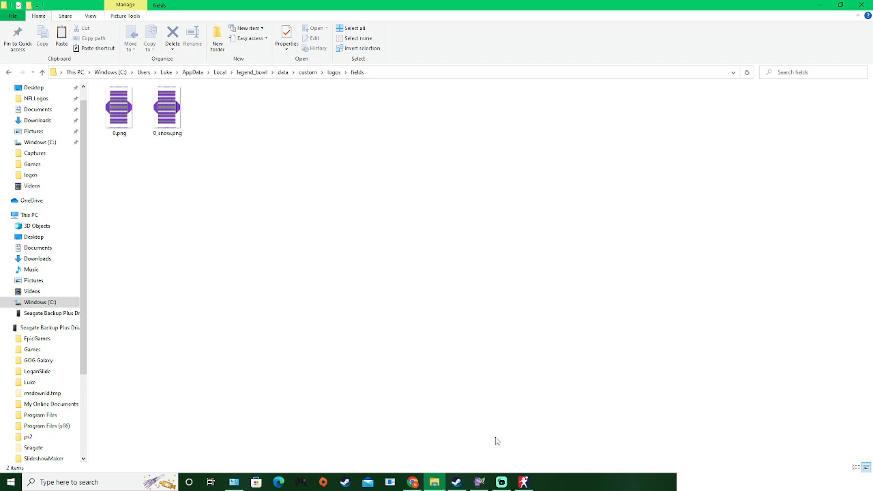
mouse_move(489, 469)
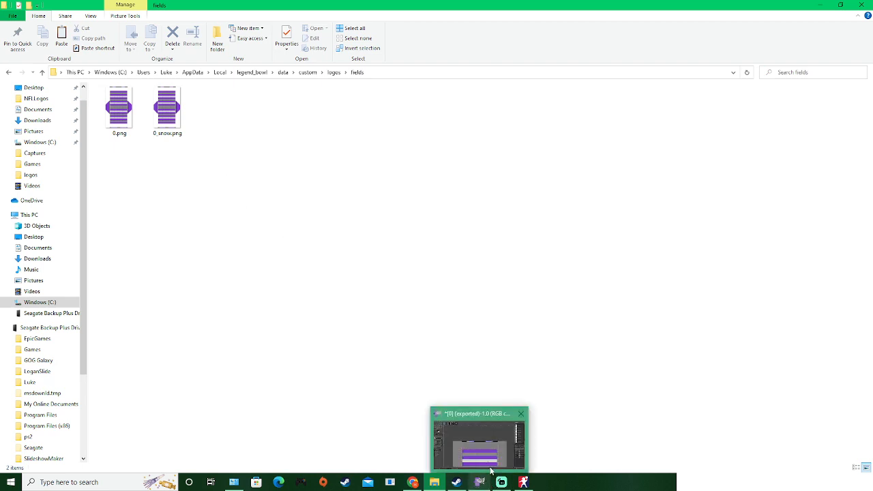